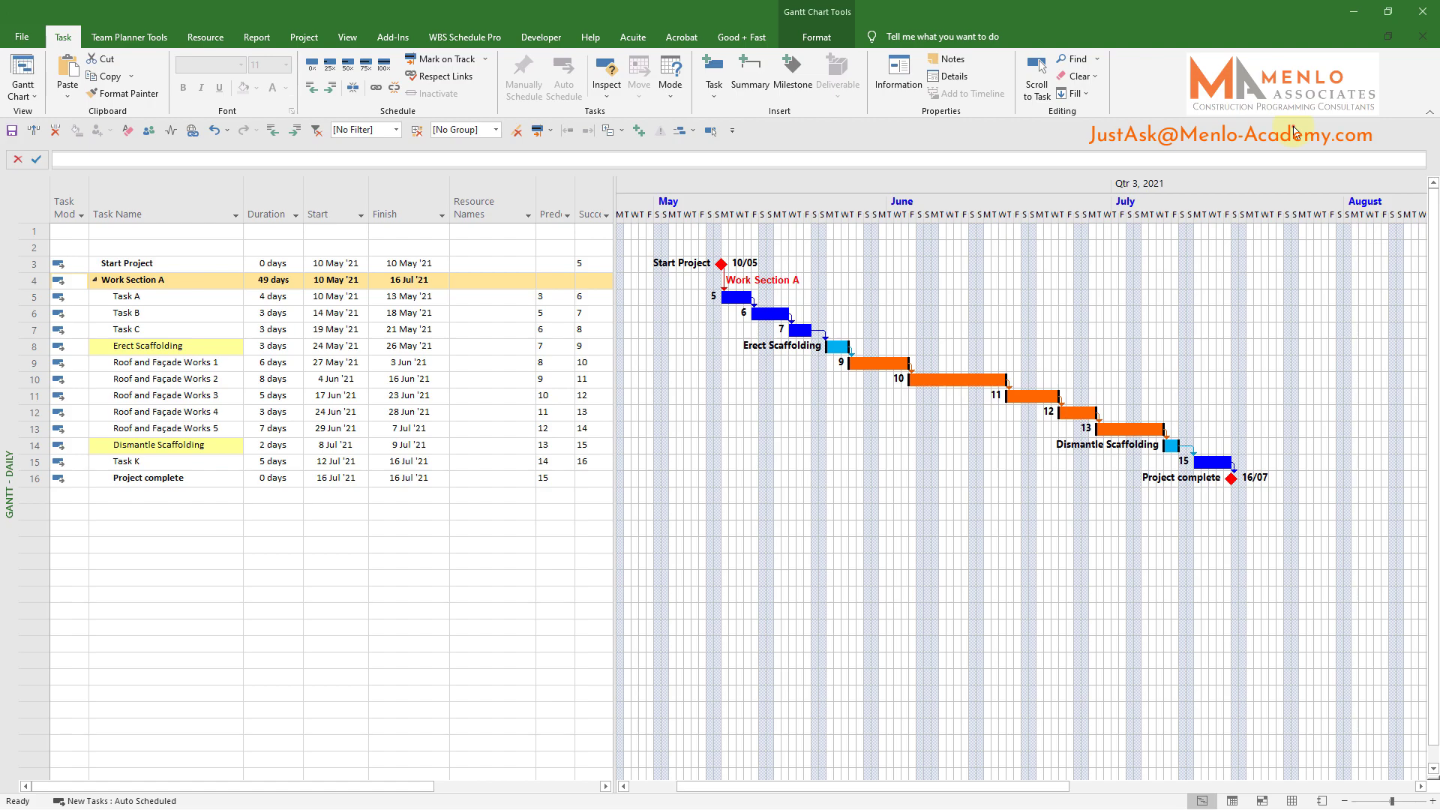
Add a task named Scaffold on Hire in row 20 and paste-link its start to the Roof and Façade Works 1 start date
{"action": "left_click", "coordinate": [120, 545]}
{"action": "type", "text": "Scaffold on Hire"}
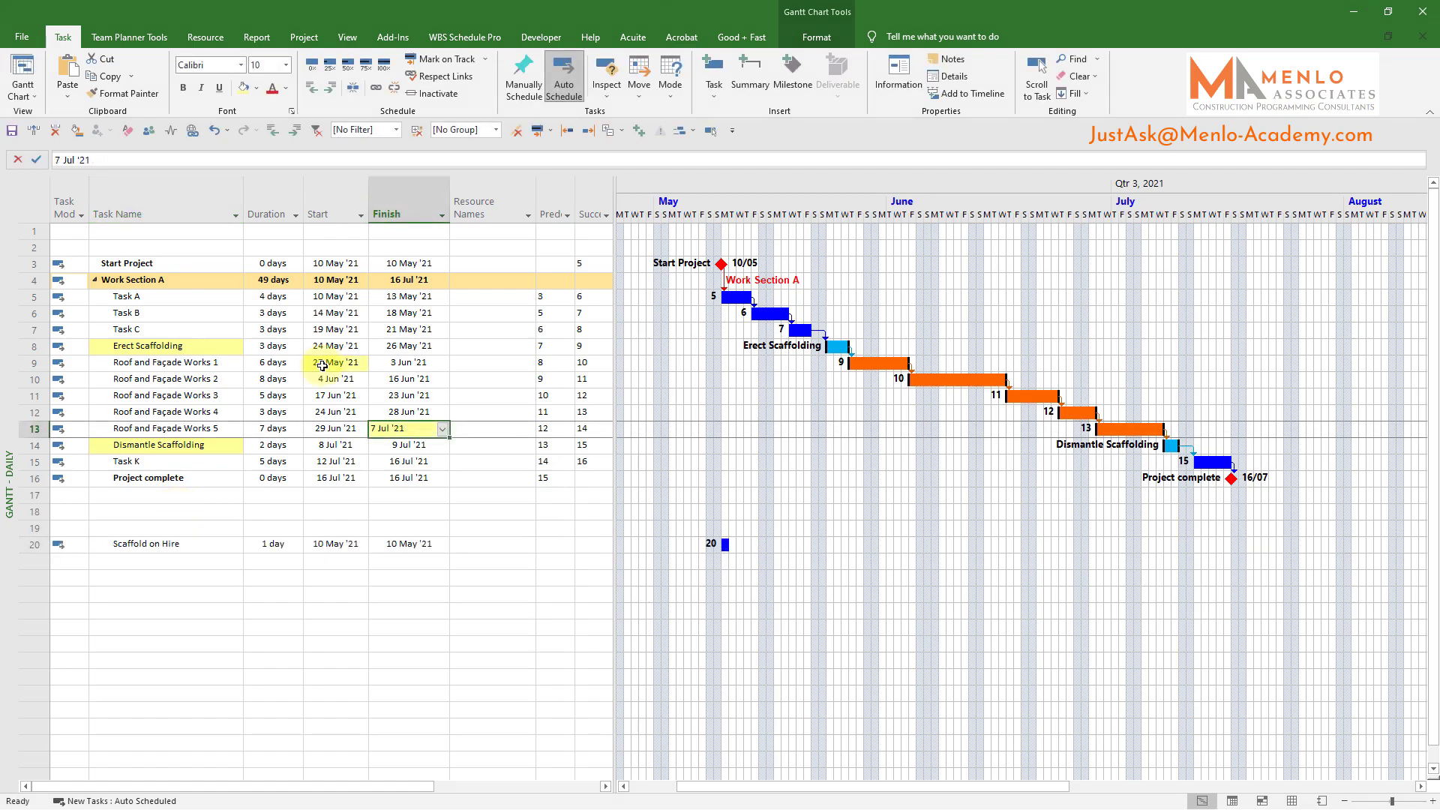
{"action": "right_click", "coordinate": [322, 365]}
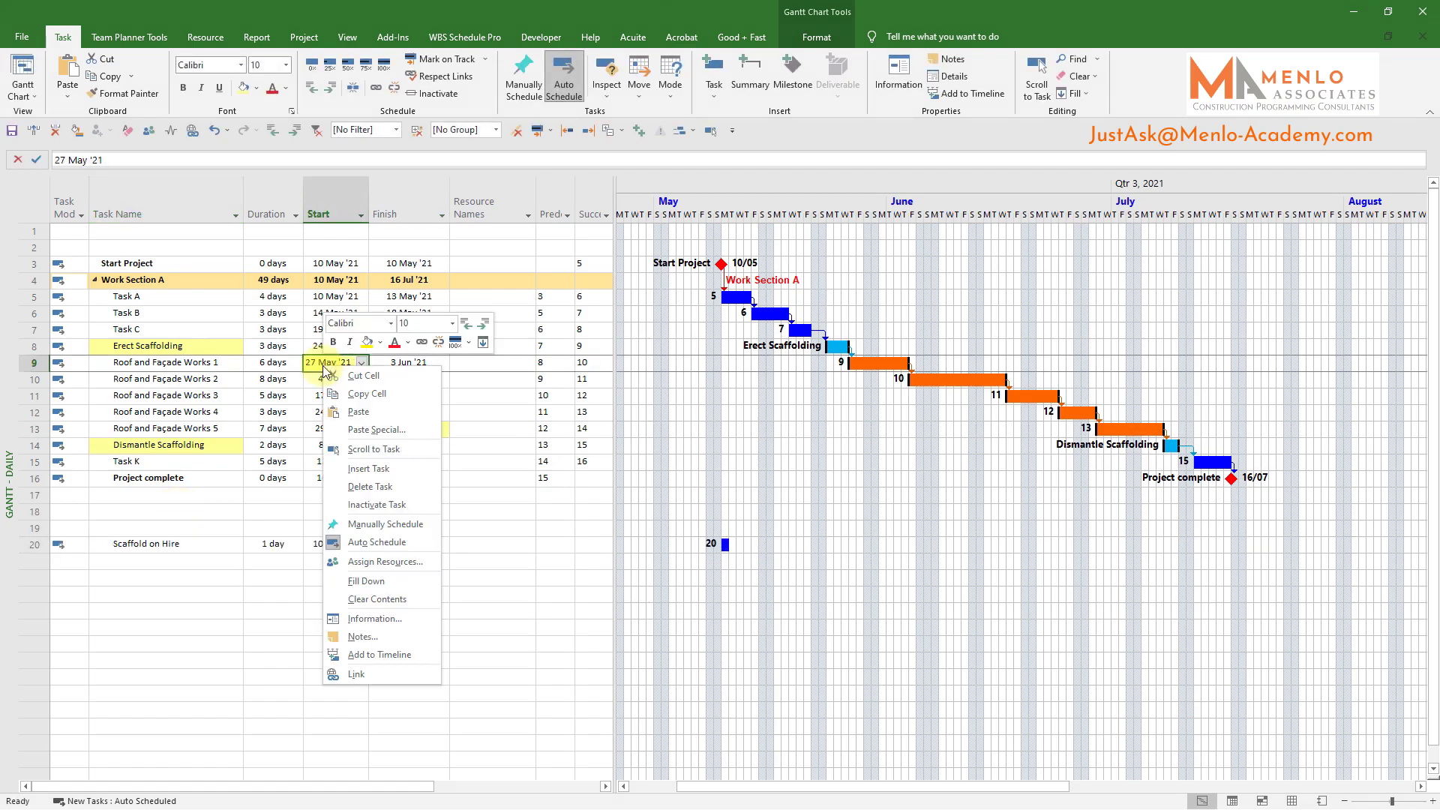
{"action": "left_click", "coordinate": [365, 395]}
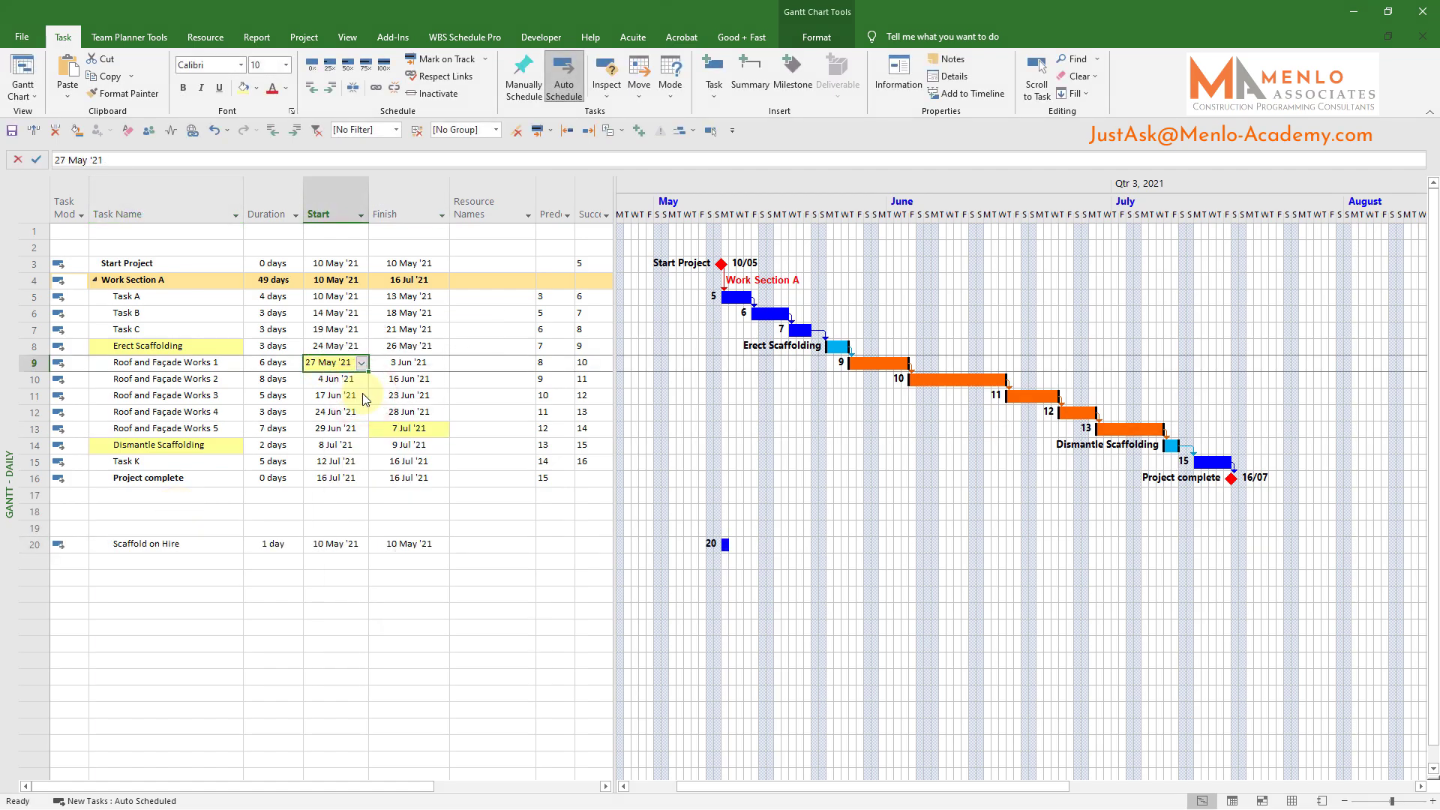
{"action": "left_click", "coordinate": [324, 545]}
{"action": "right_click", "coordinate": [325, 545]}
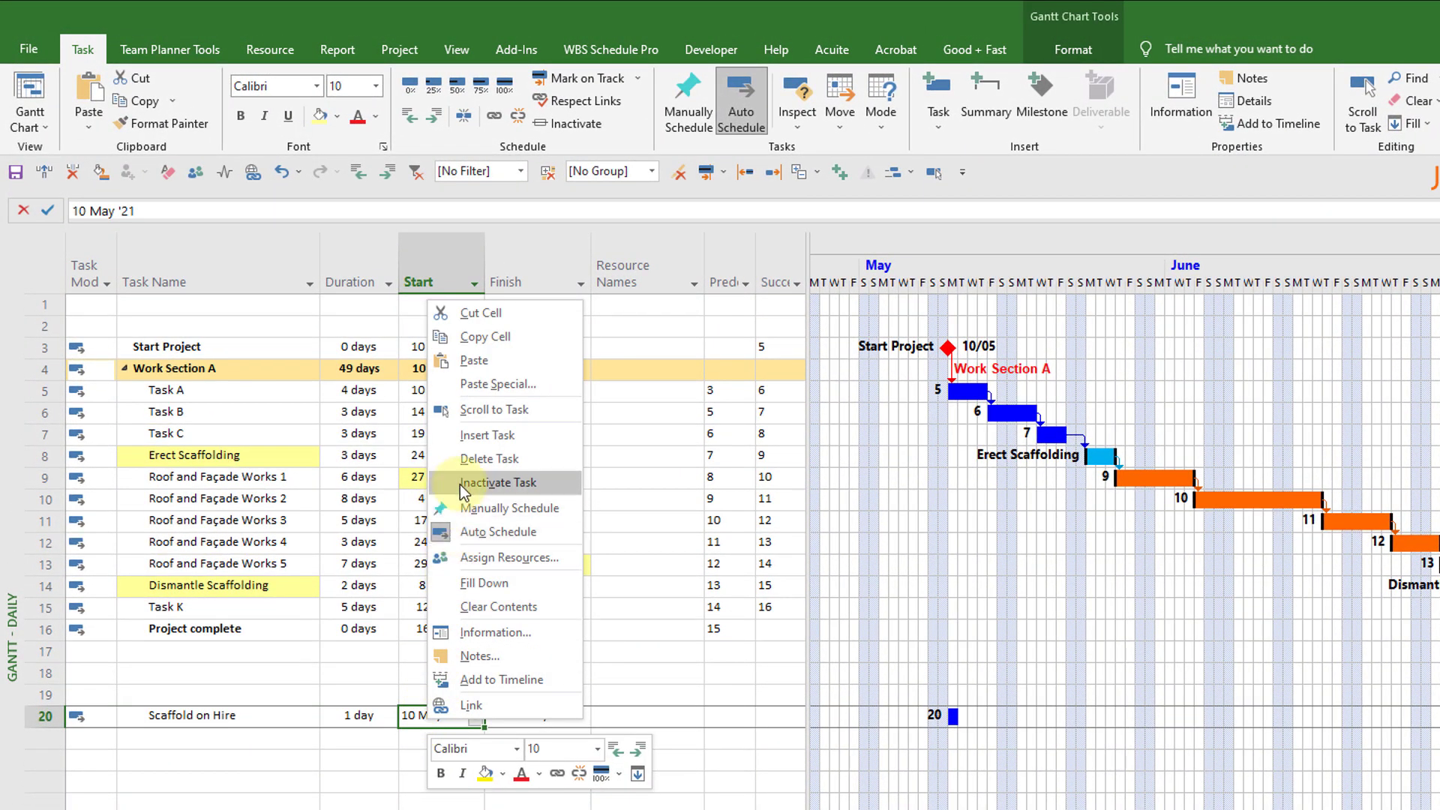
{"action": "left_click", "coordinate": [492, 386]}
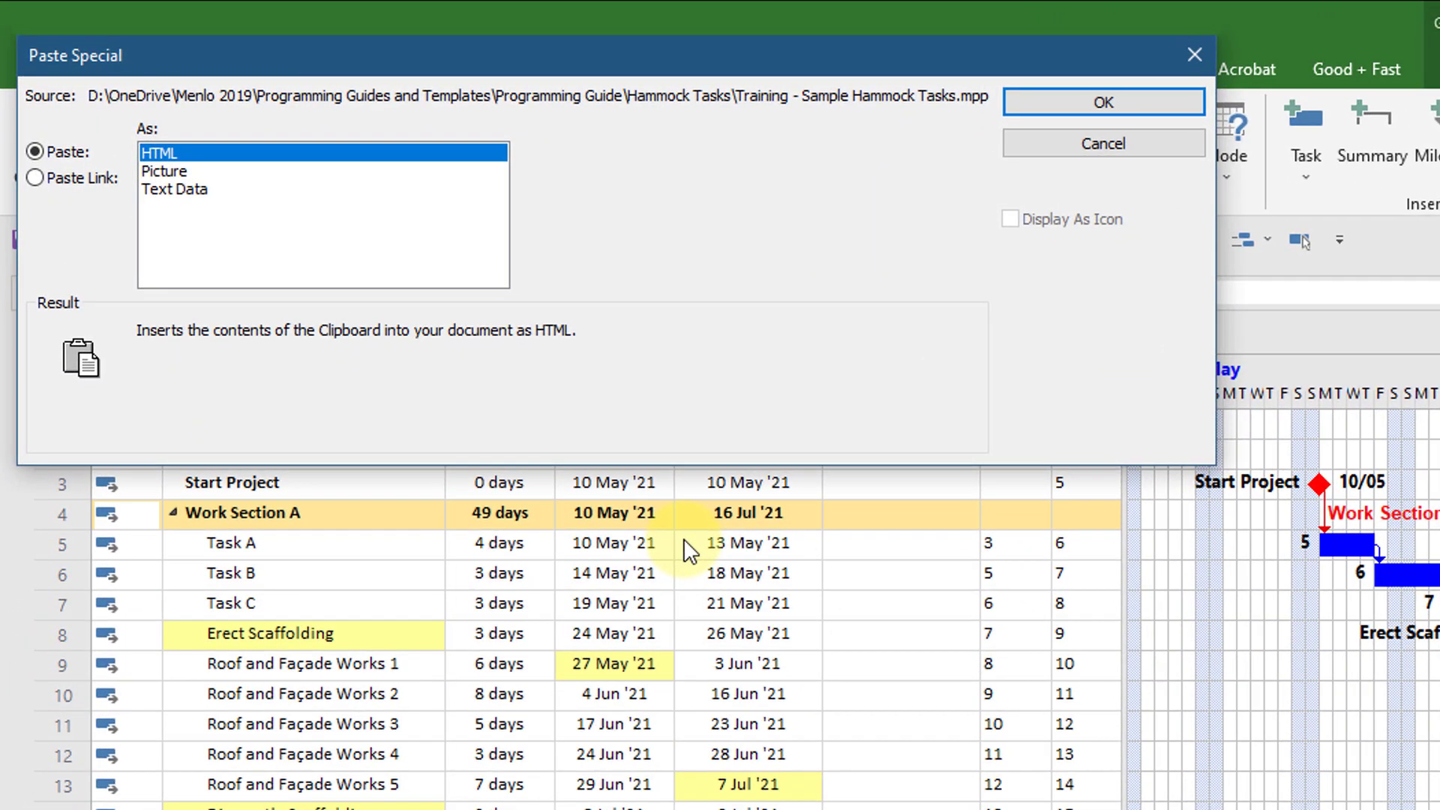
{"action": "left_click", "coordinate": [34, 177]}
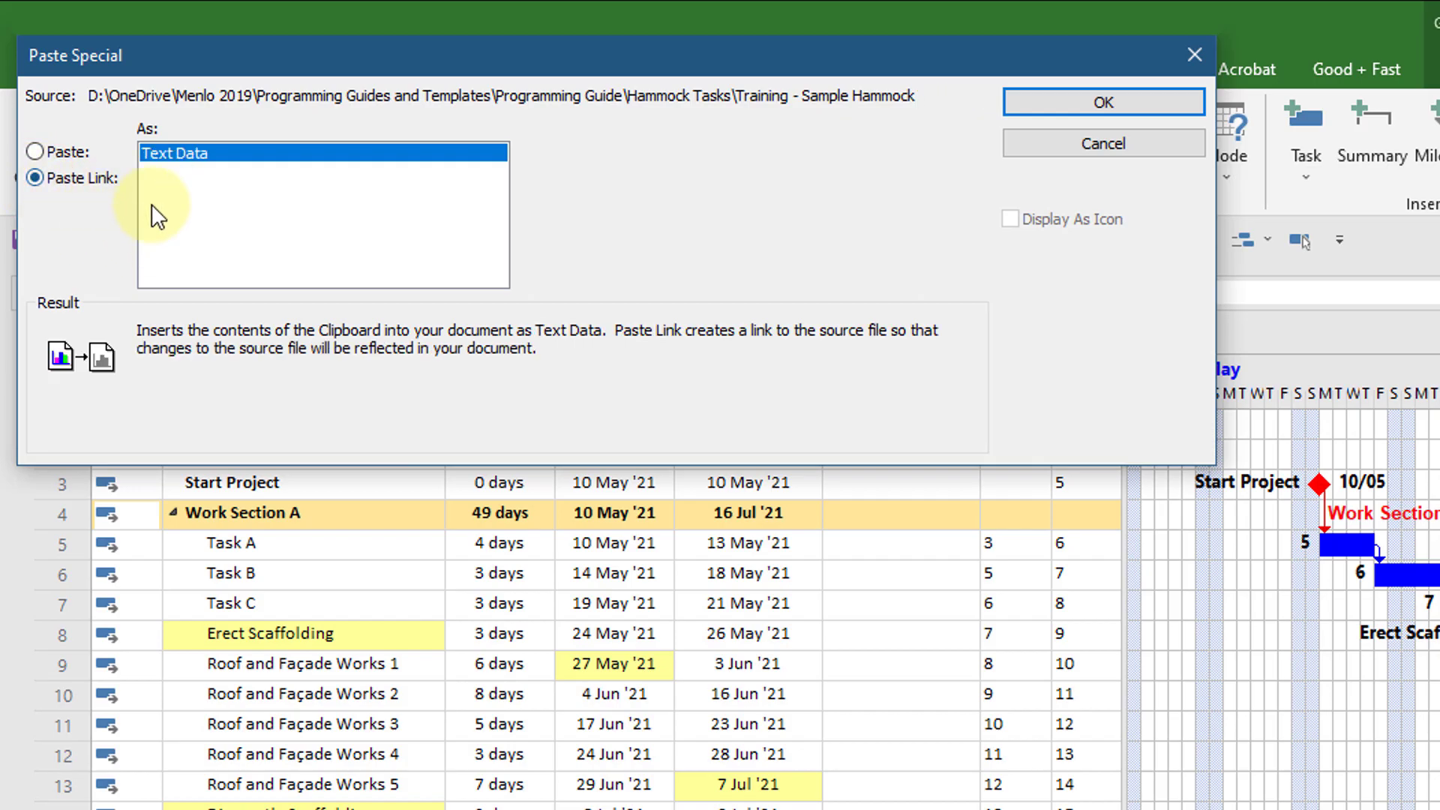
{"action": "left_click", "coordinate": [1087, 104]}
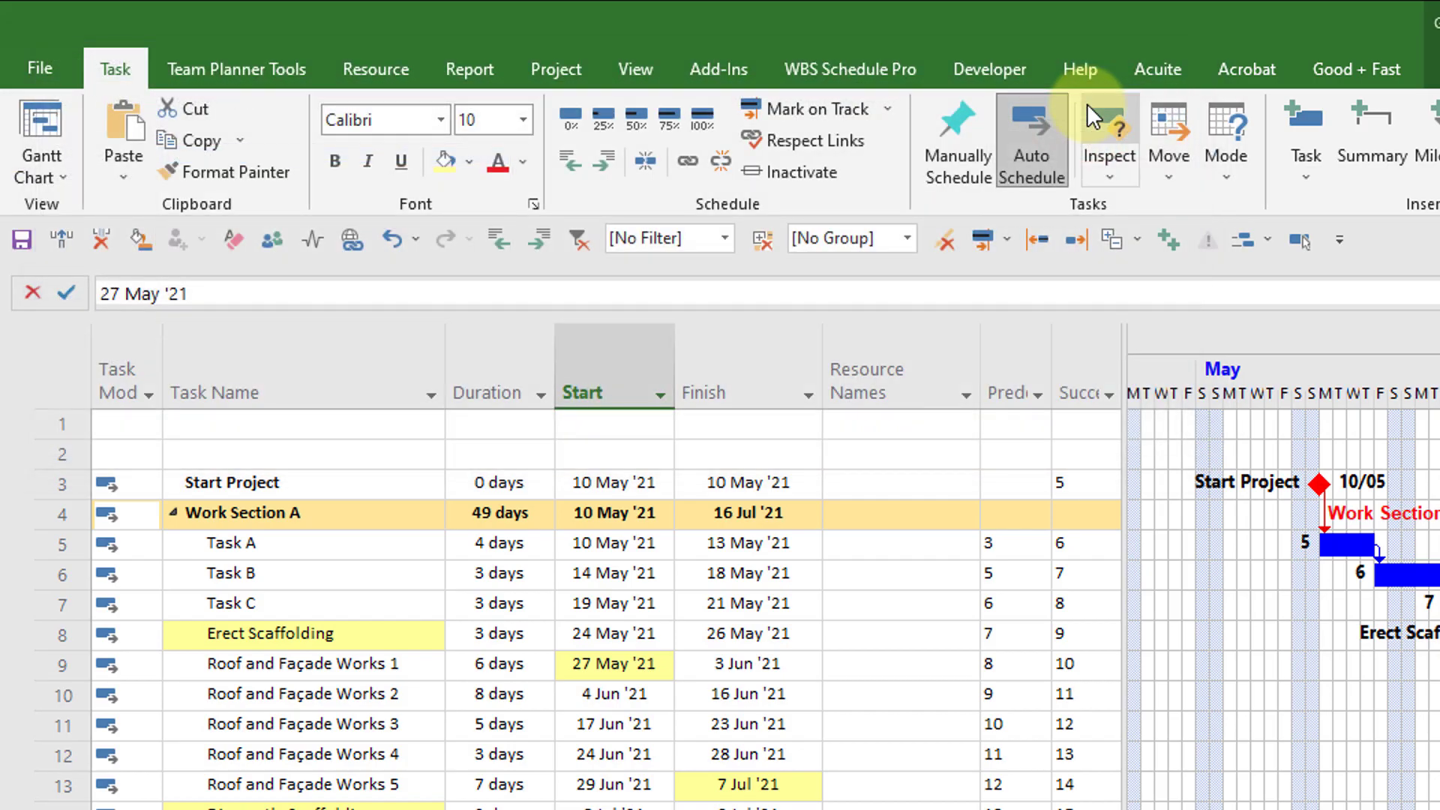
Paste-link the Scaffold on Hire finish date to the finish date of Roof and Façade Works 5
{"action": "left_click", "coordinate": [747, 784]}
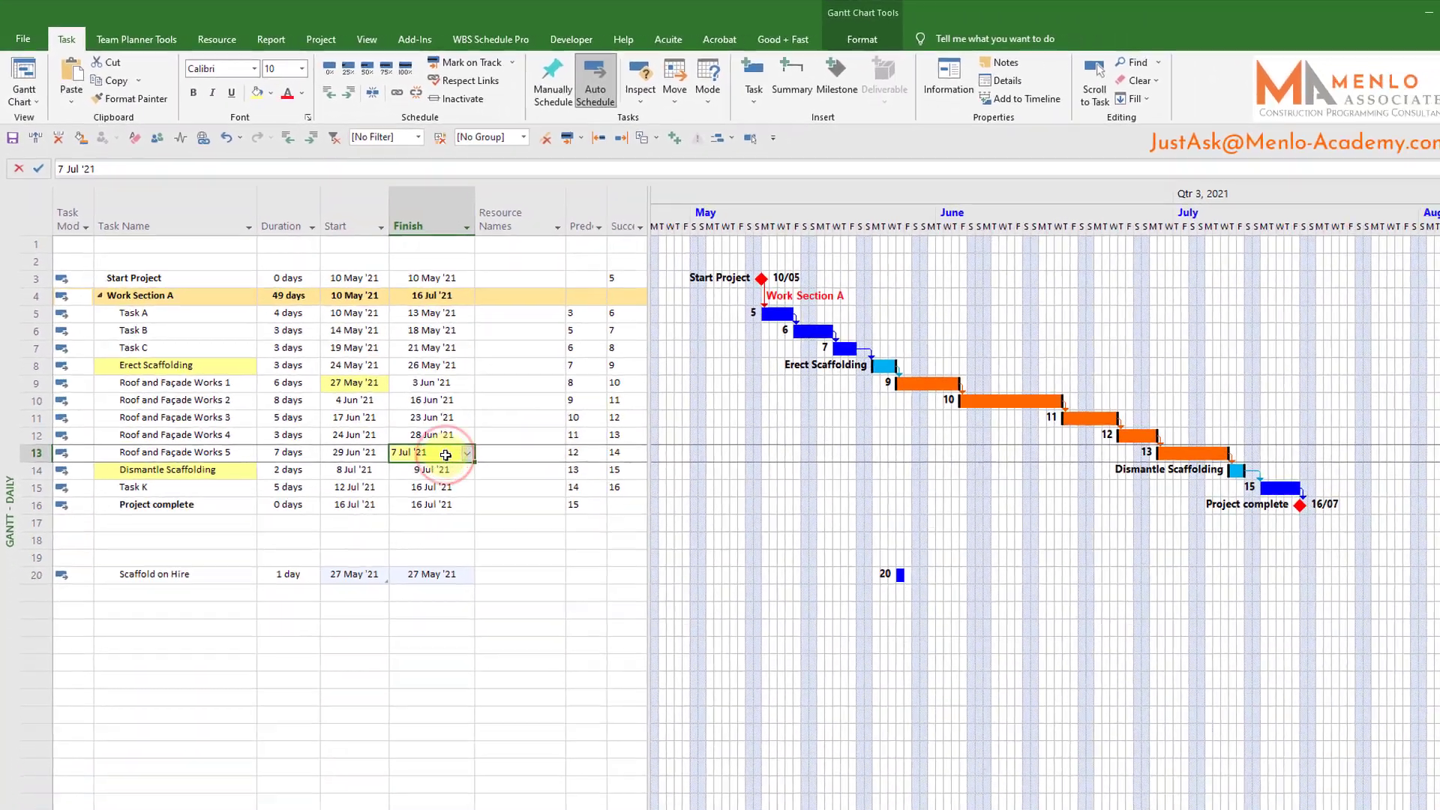
{"action": "right_click", "coordinate": [445, 456]}
{"action": "left_click", "coordinate": [469, 471]}
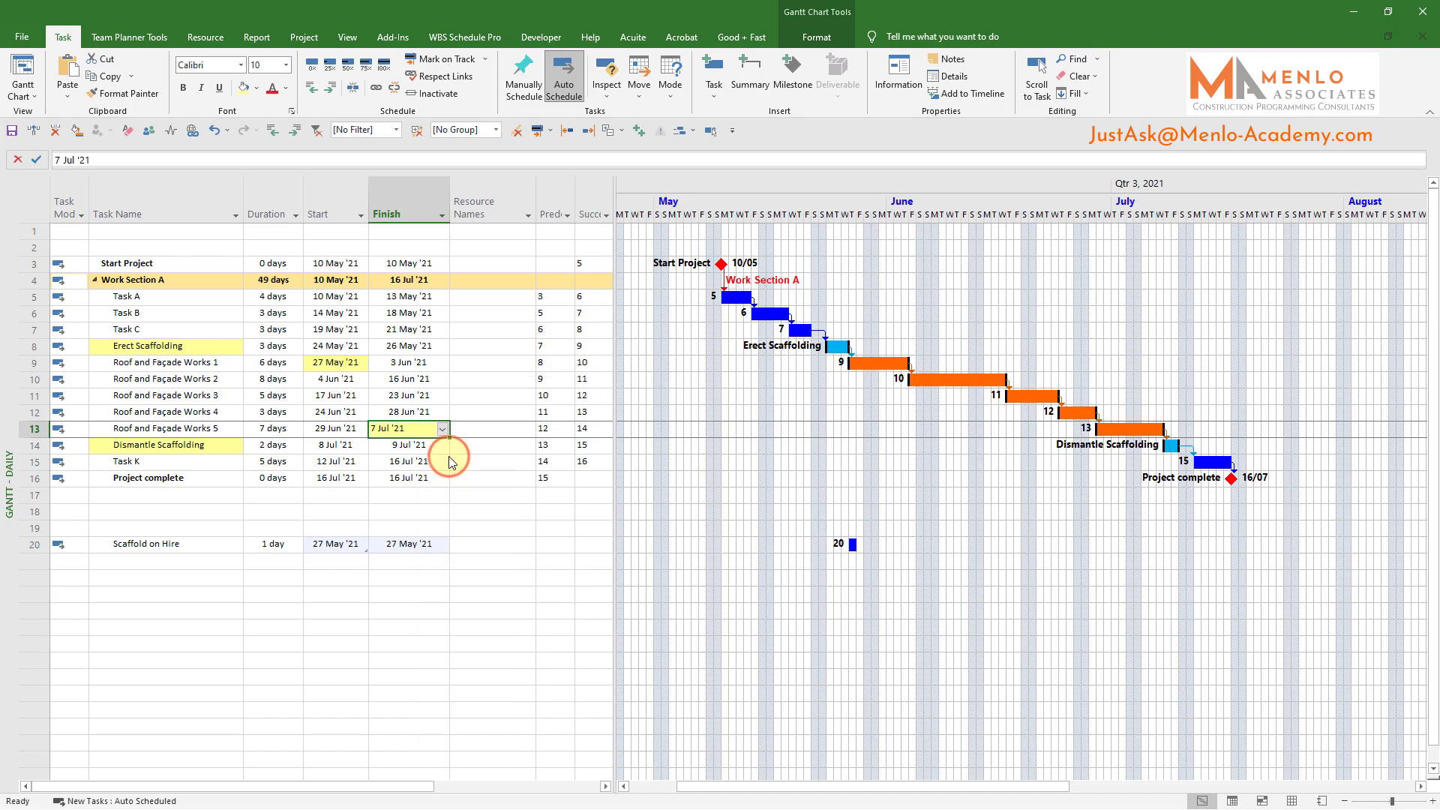
{"action": "left_click", "coordinate": [427, 574]}
{"action": "right_click", "coordinate": [431, 574]}
{"action": "left_click", "coordinate": [472, 292]}
{"action": "left_click", "coordinate": [23, 107]}
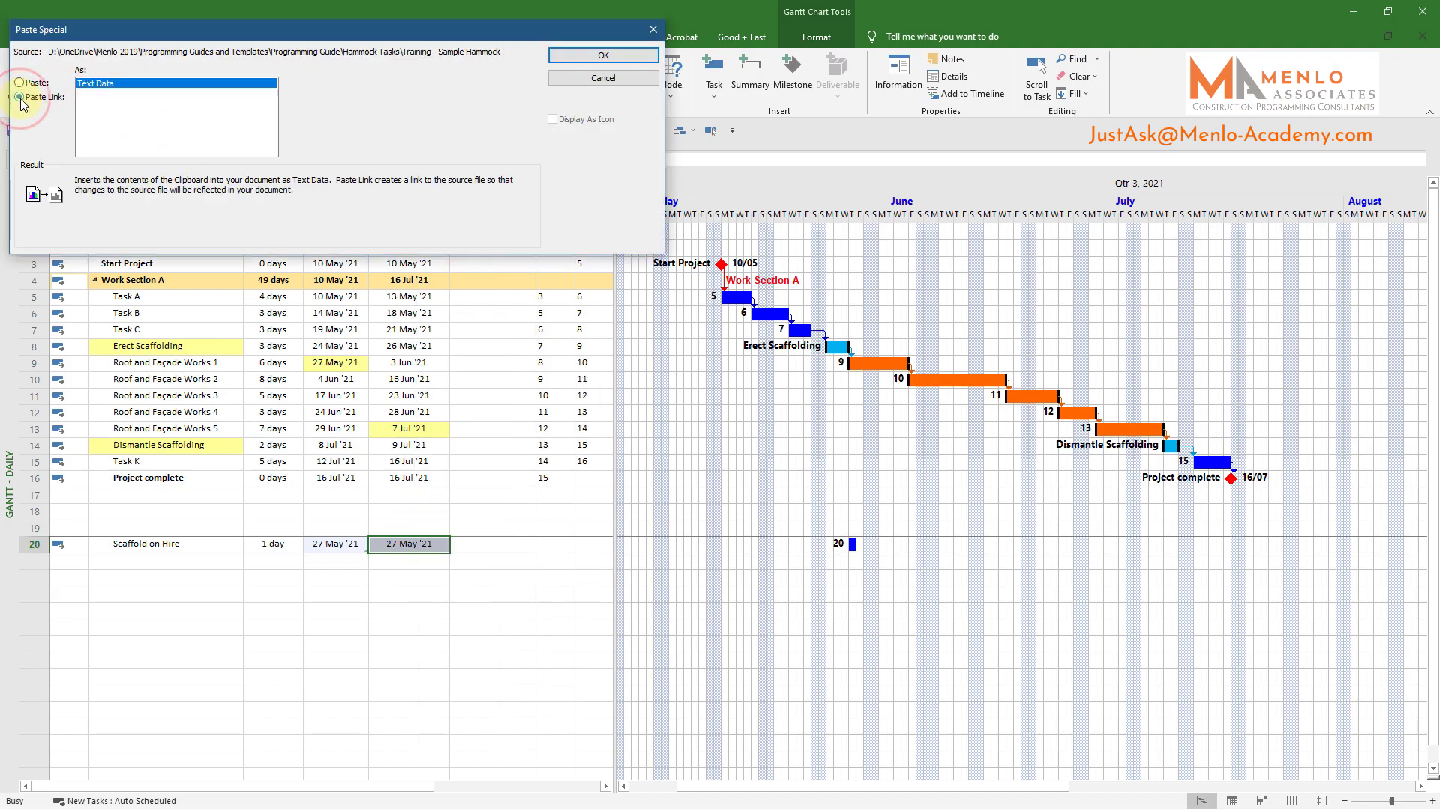
{"action": "left_click", "coordinate": [599, 60]}
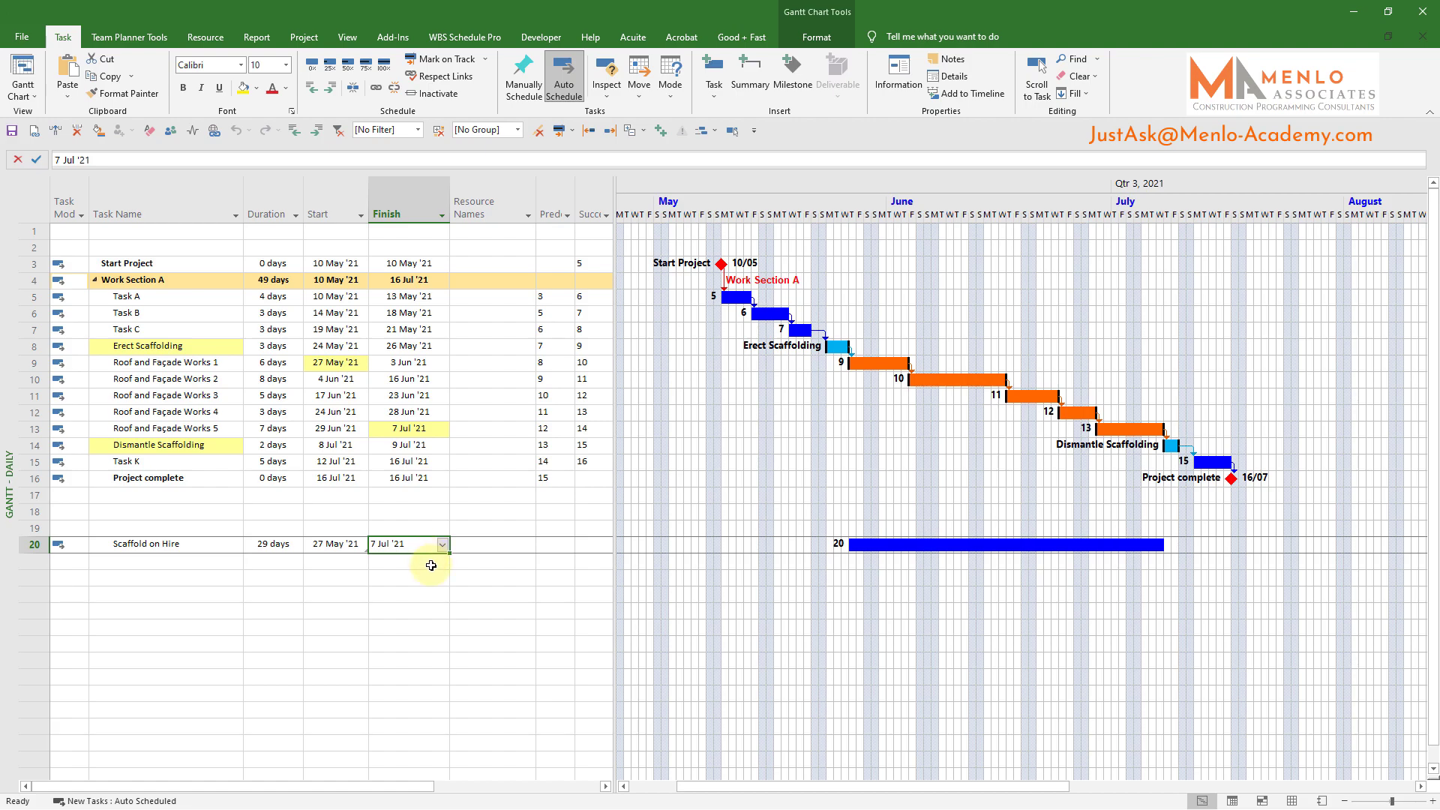
Set the duration of Roof and Façade Works 4 to 10 days
{"action": "left_click", "coordinate": [264, 414]}
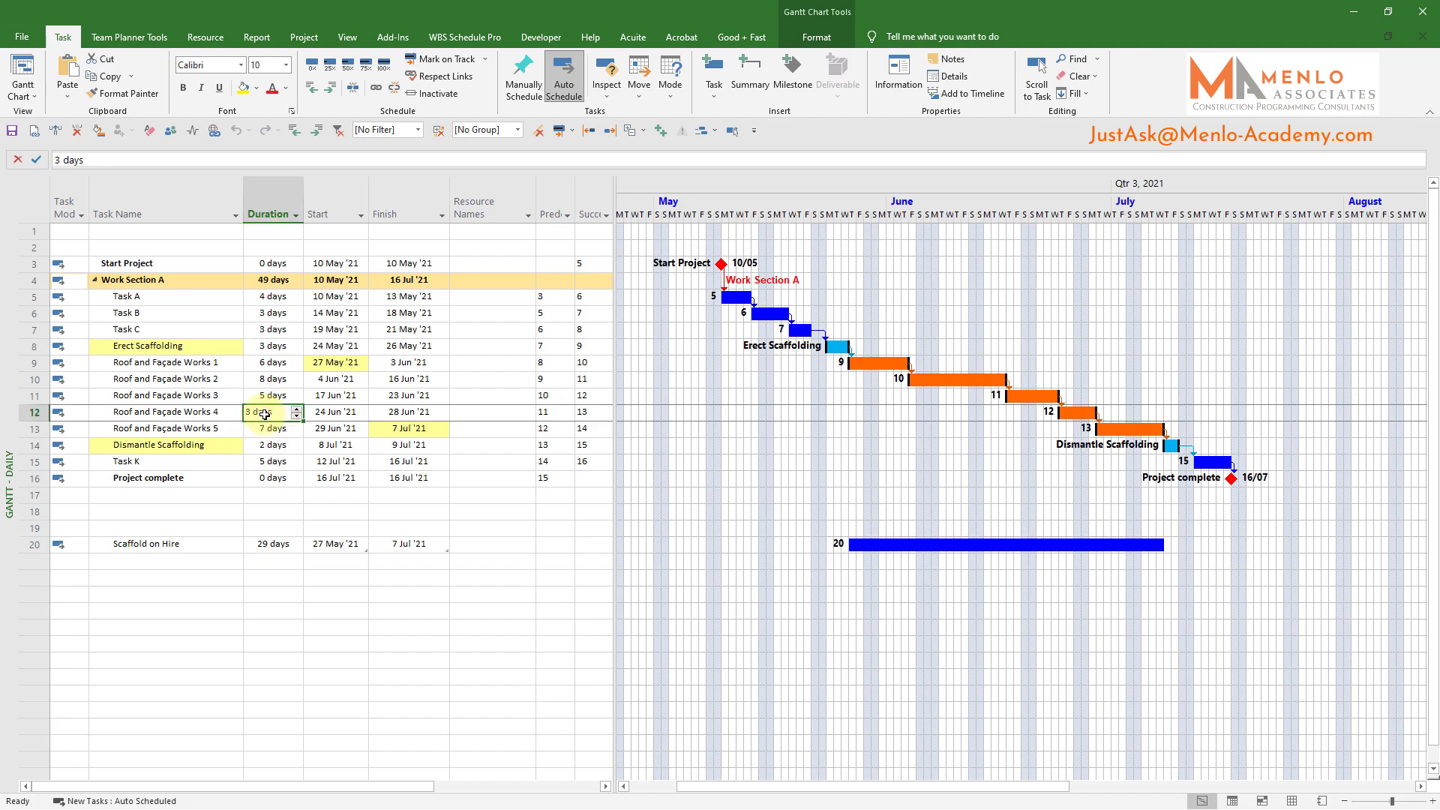
{"action": "type", "text": "10"}
{"action": "key", "text": "Return"}
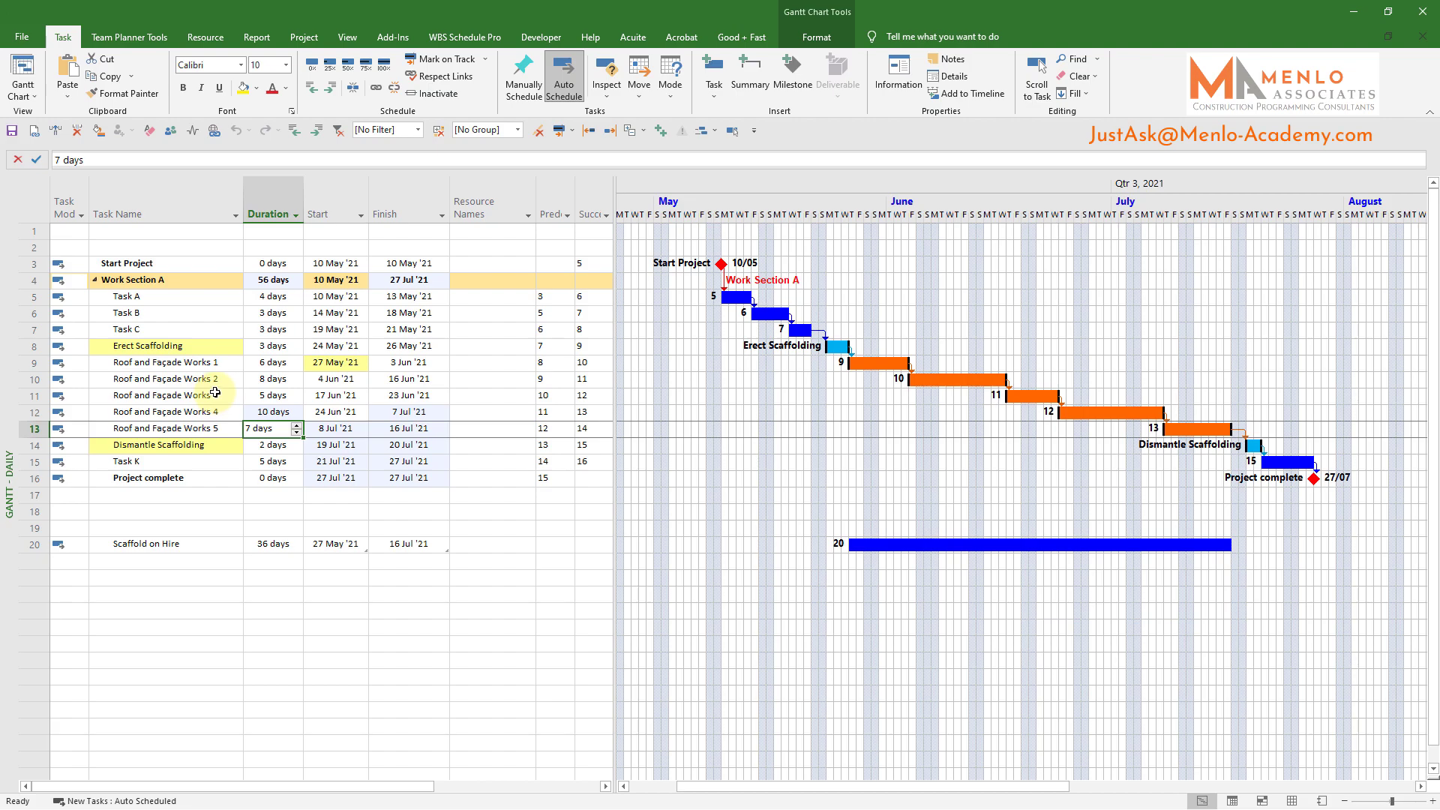
Set the duration of Roof and Façade Works 4 to 4 days
{"action": "left_click", "coordinate": [266, 411]}
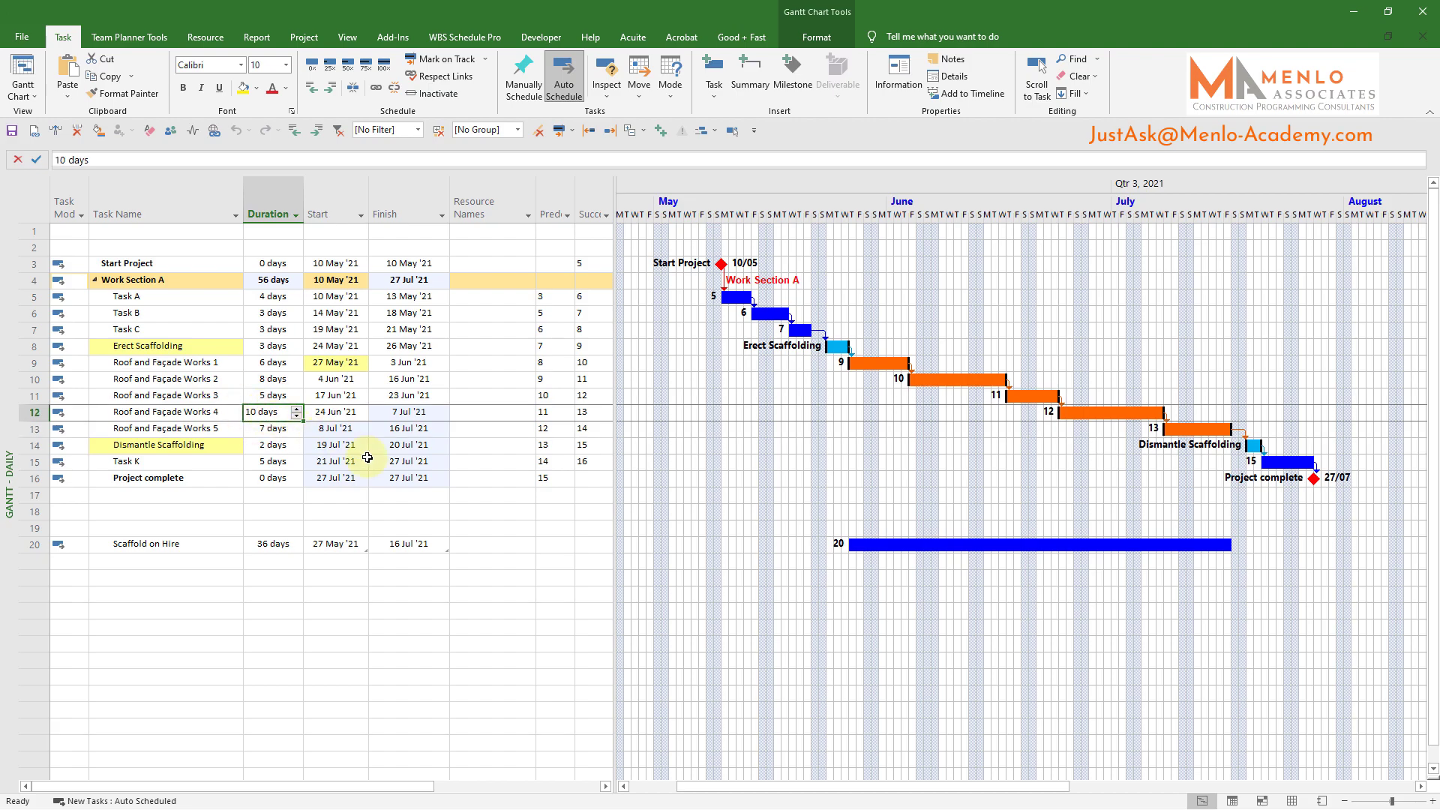
{"action": "type", "text": "4"}
{"action": "key", "text": "Return"}
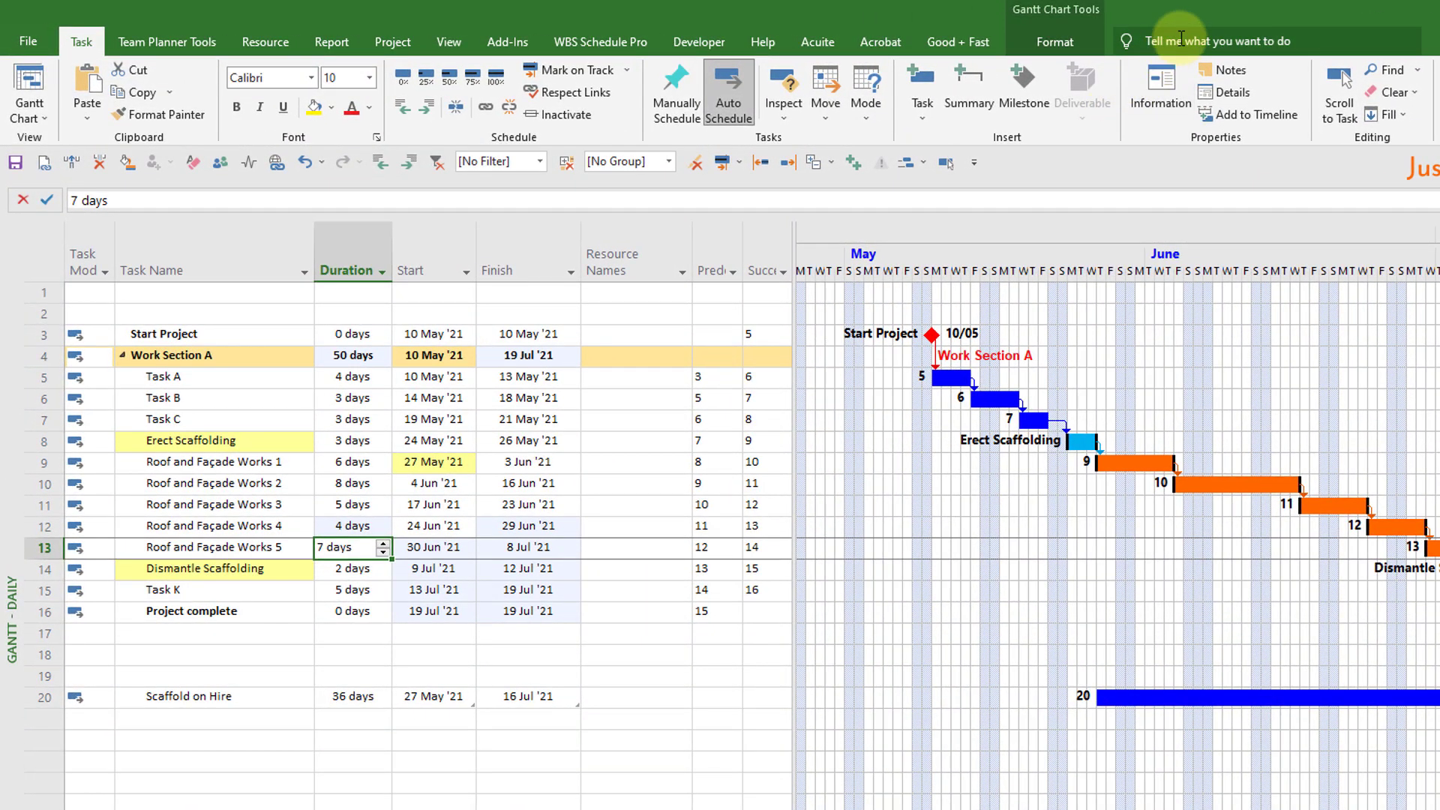
Find the Links command and update both pasted date links of the Scaffold on Hire task
{"action": "left_click", "coordinate": [1181, 39]}
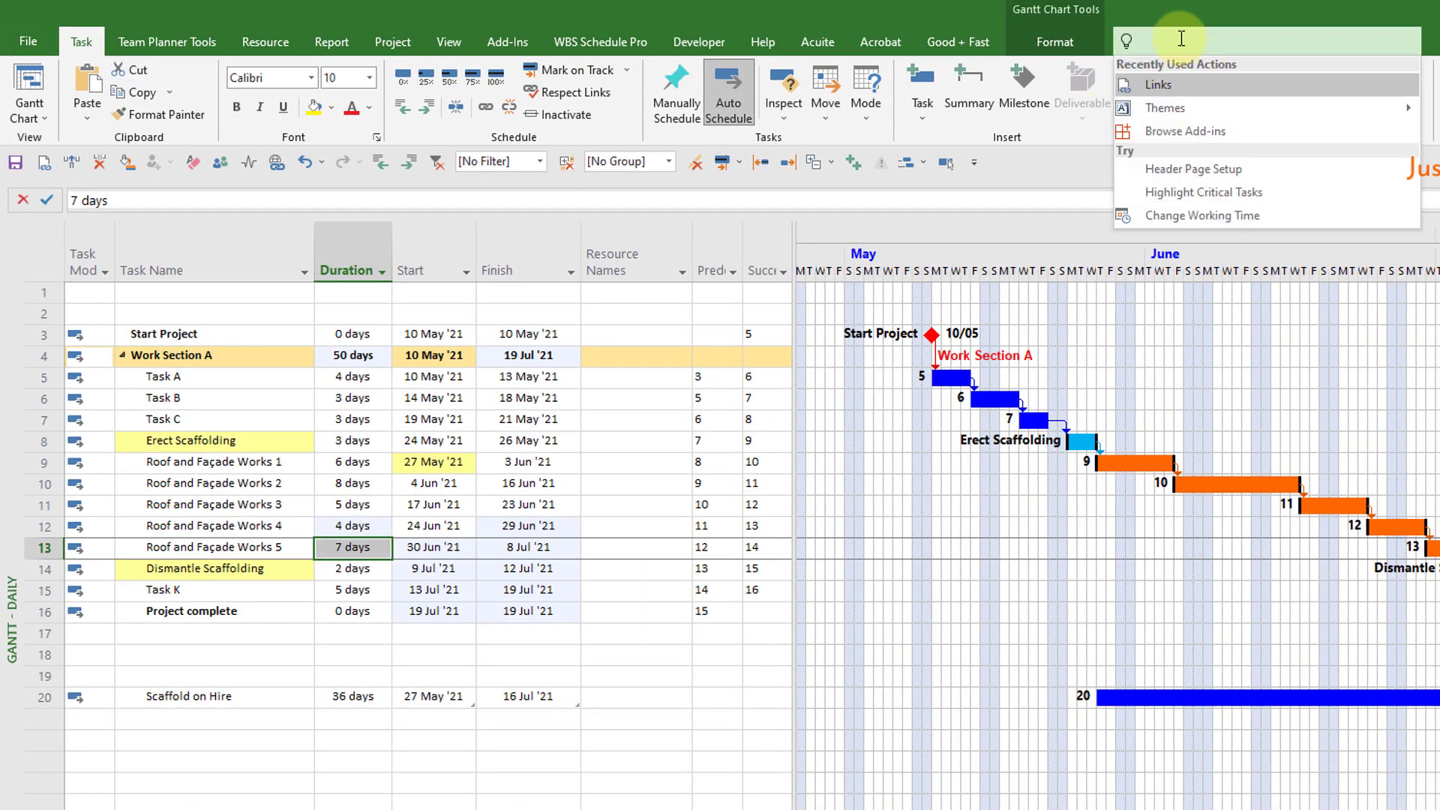
{"action": "type", "text": "Links"}
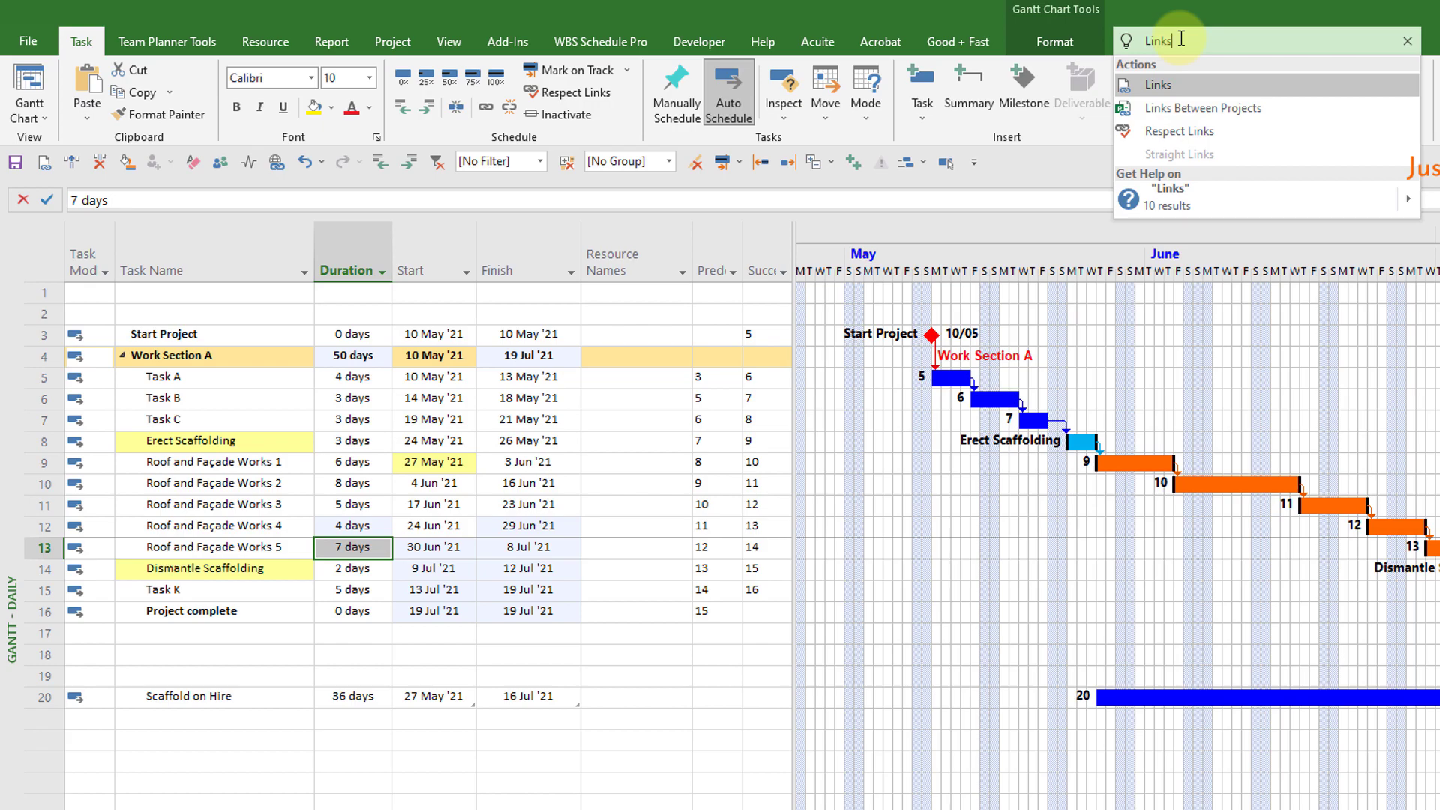
{"action": "key", "text": "Return"}
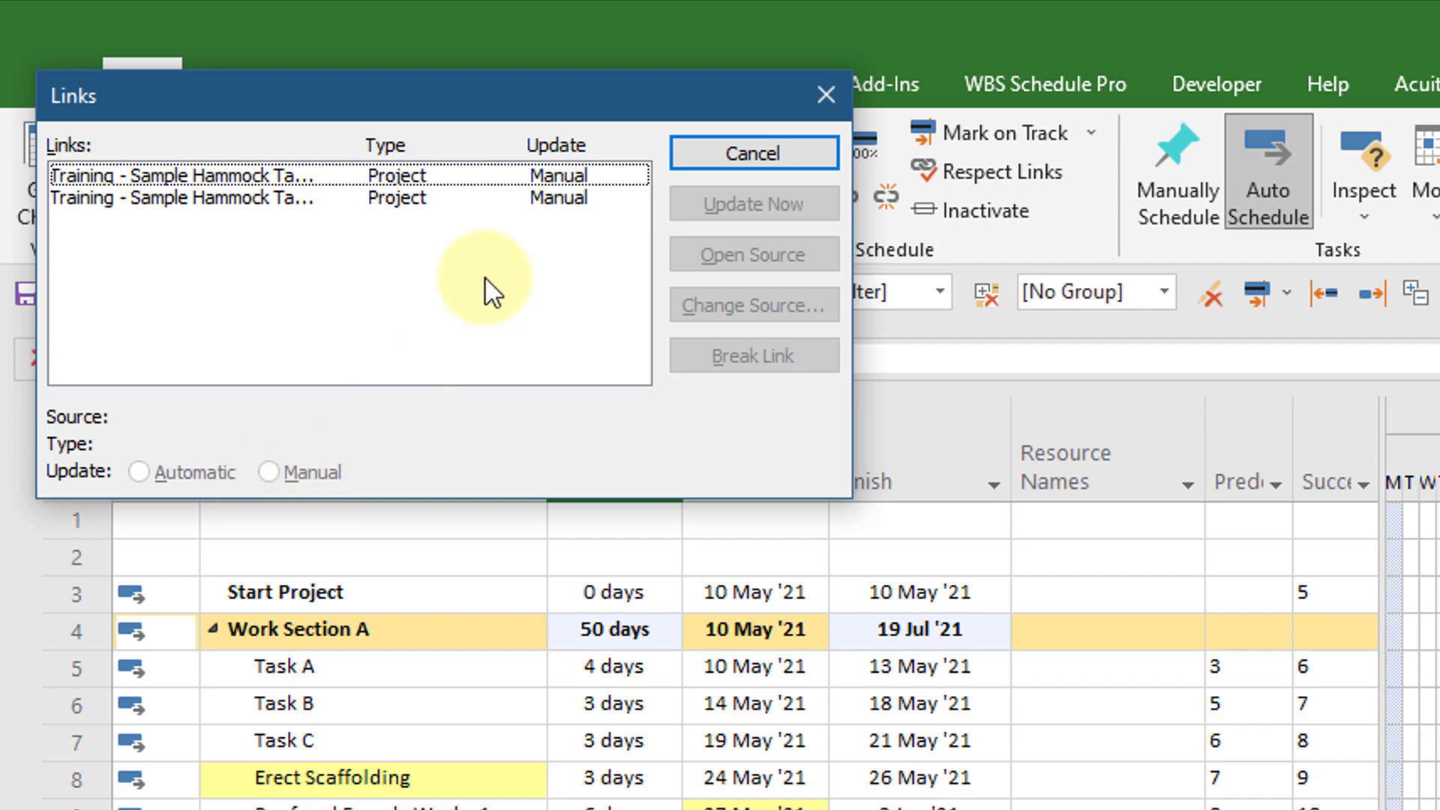
{"action": "left_click", "coordinate": [473, 176]}
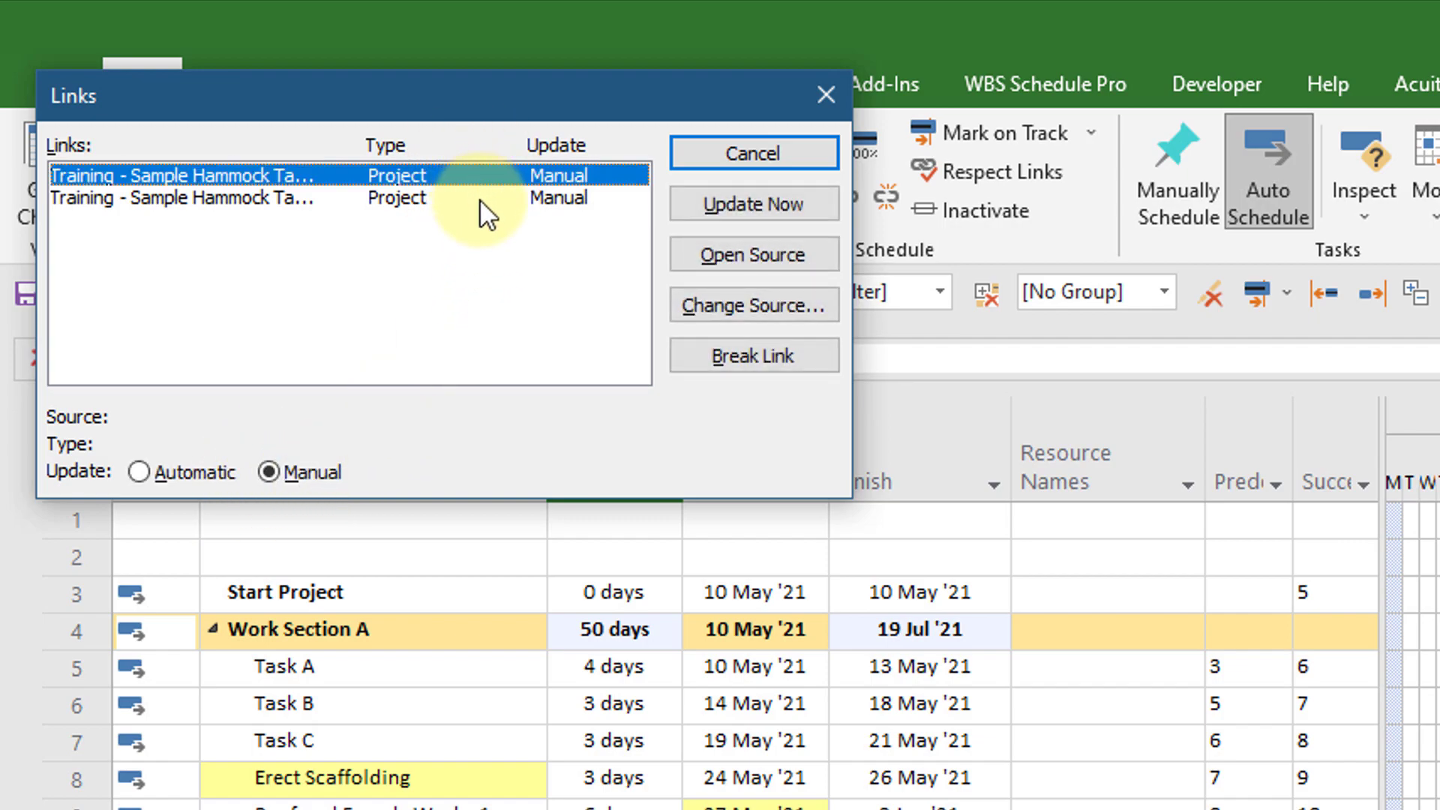
{"action": "left_click", "coordinate": [480, 198], "text": "shift"}
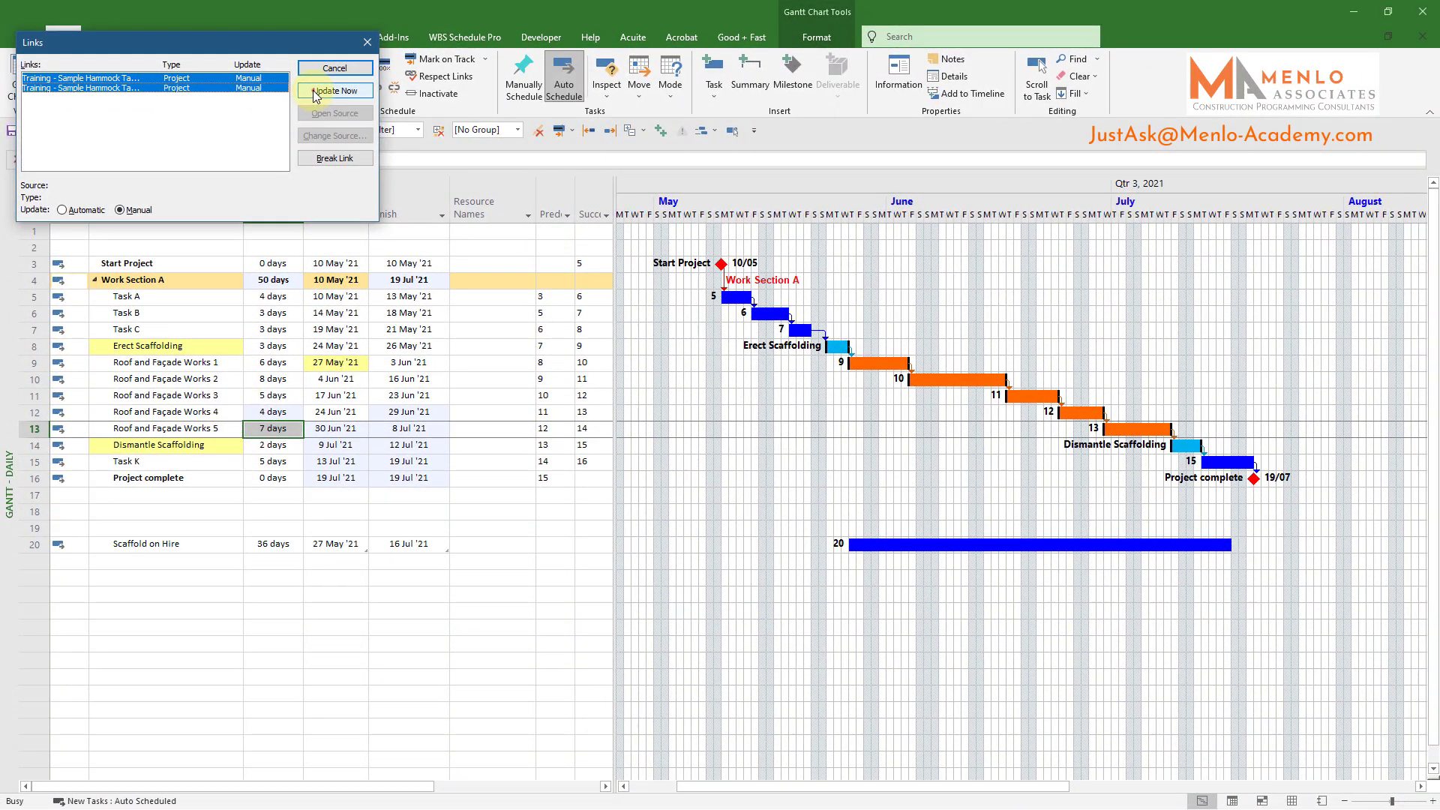
{"action": "left_click", "coordinate": [316, 92]}
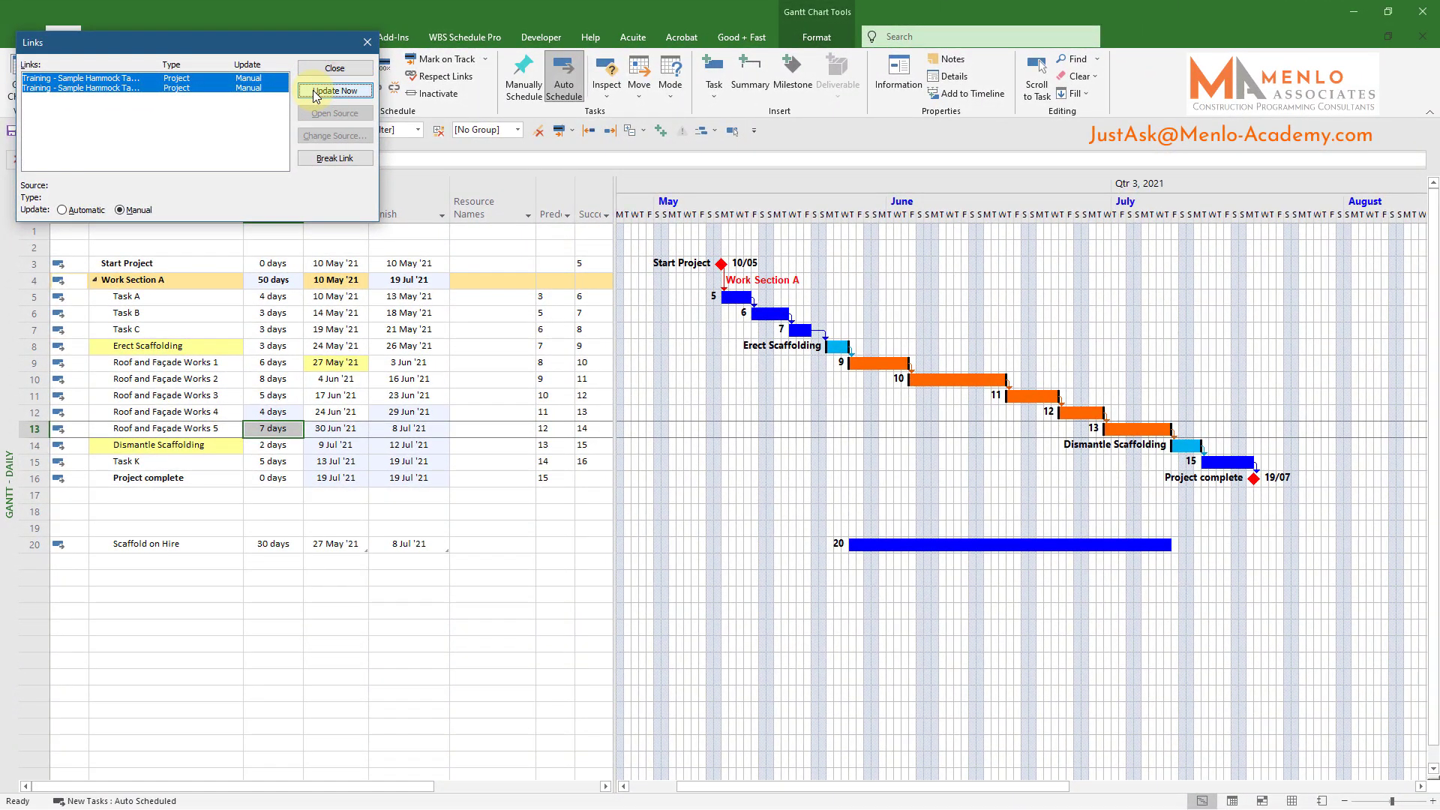
{"action": "left_click", "coordinate": [328, 69]}
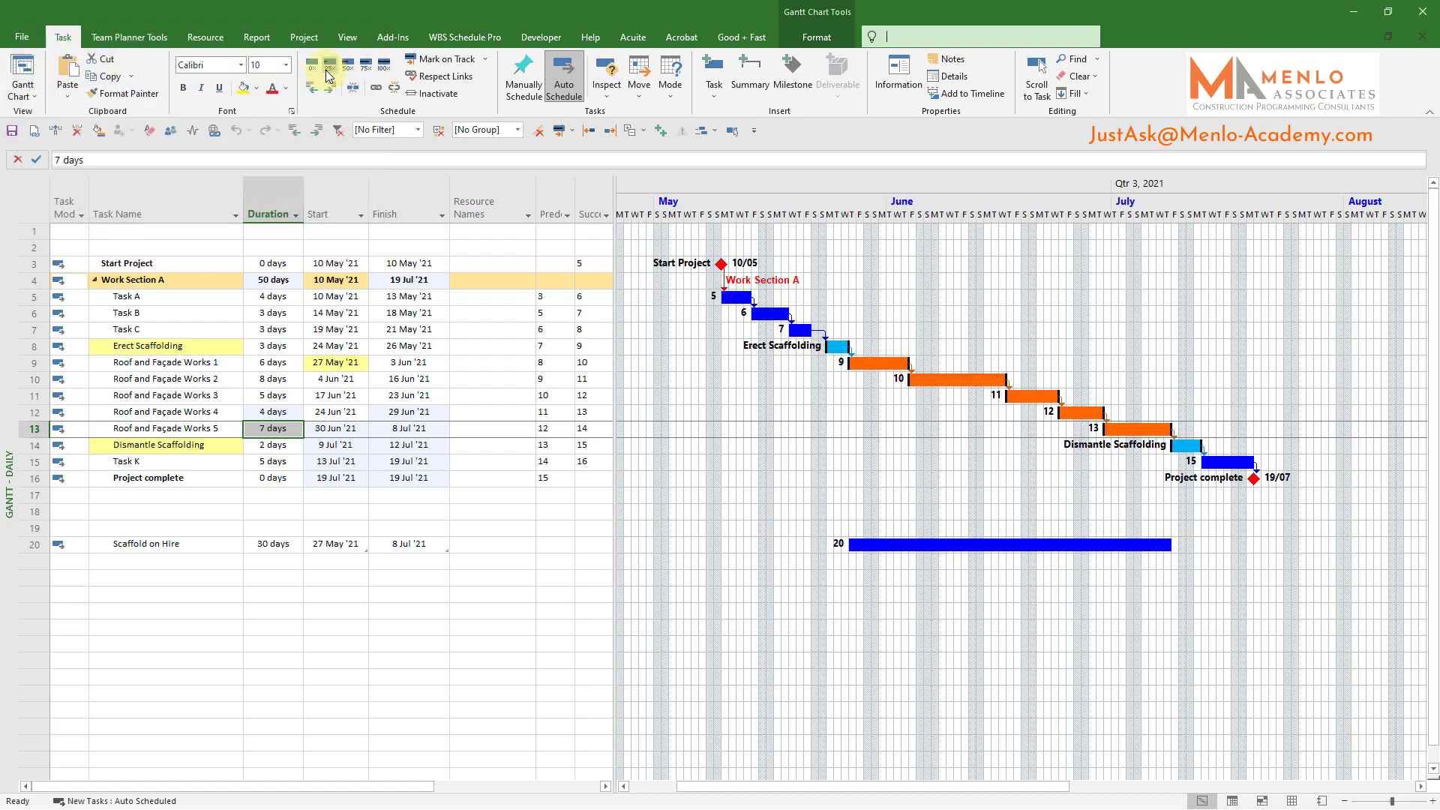
{"action": "type", "text": ","}
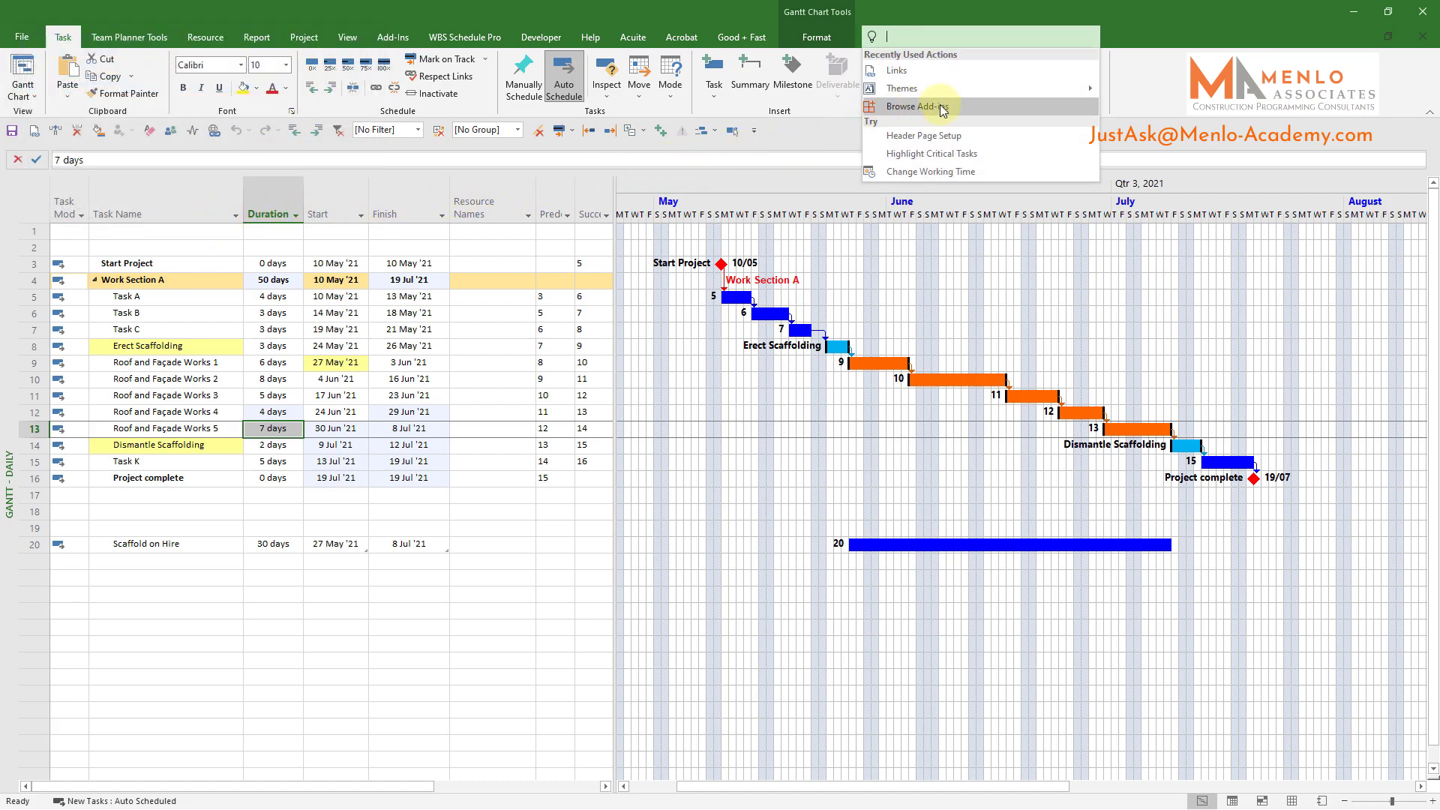
{"action": "left_click", "coordinate": [1132, 87]}
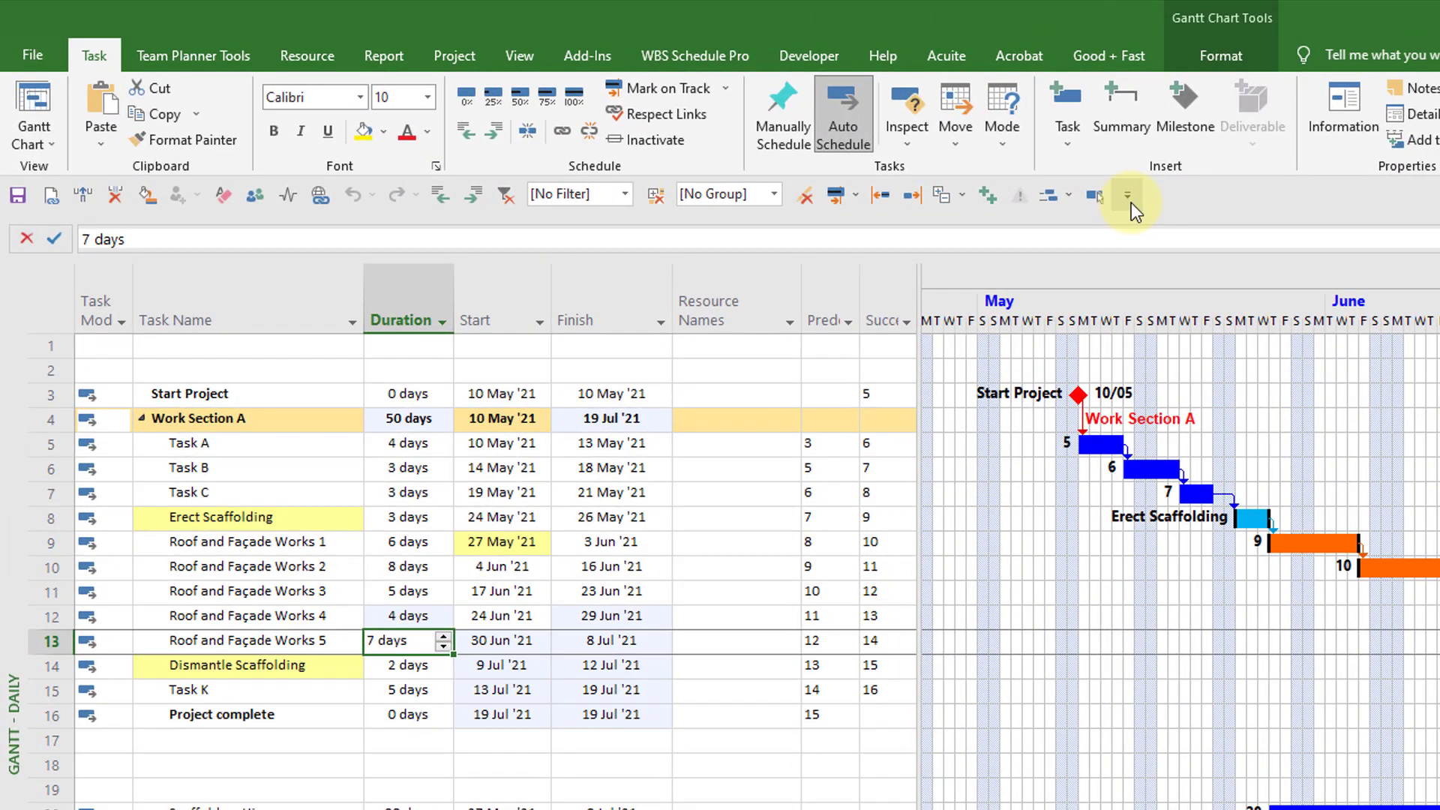
Customize the Quick Access Toolbar by adding the Edit Links command from the All Commands set
{"action": "left_click", "coordinate": [755, 134]}
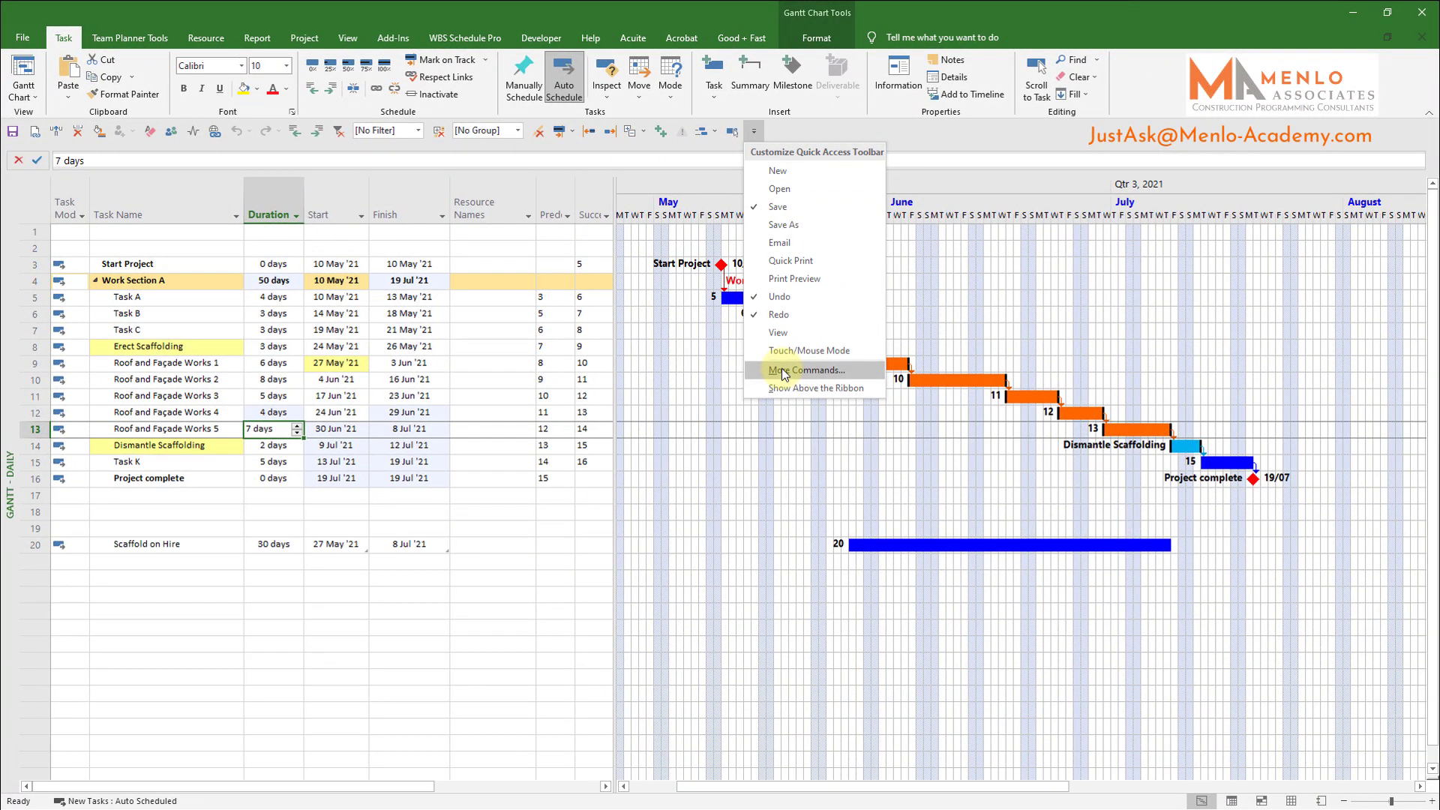
{"action": "left_click", "coordinate": [783, 371]}
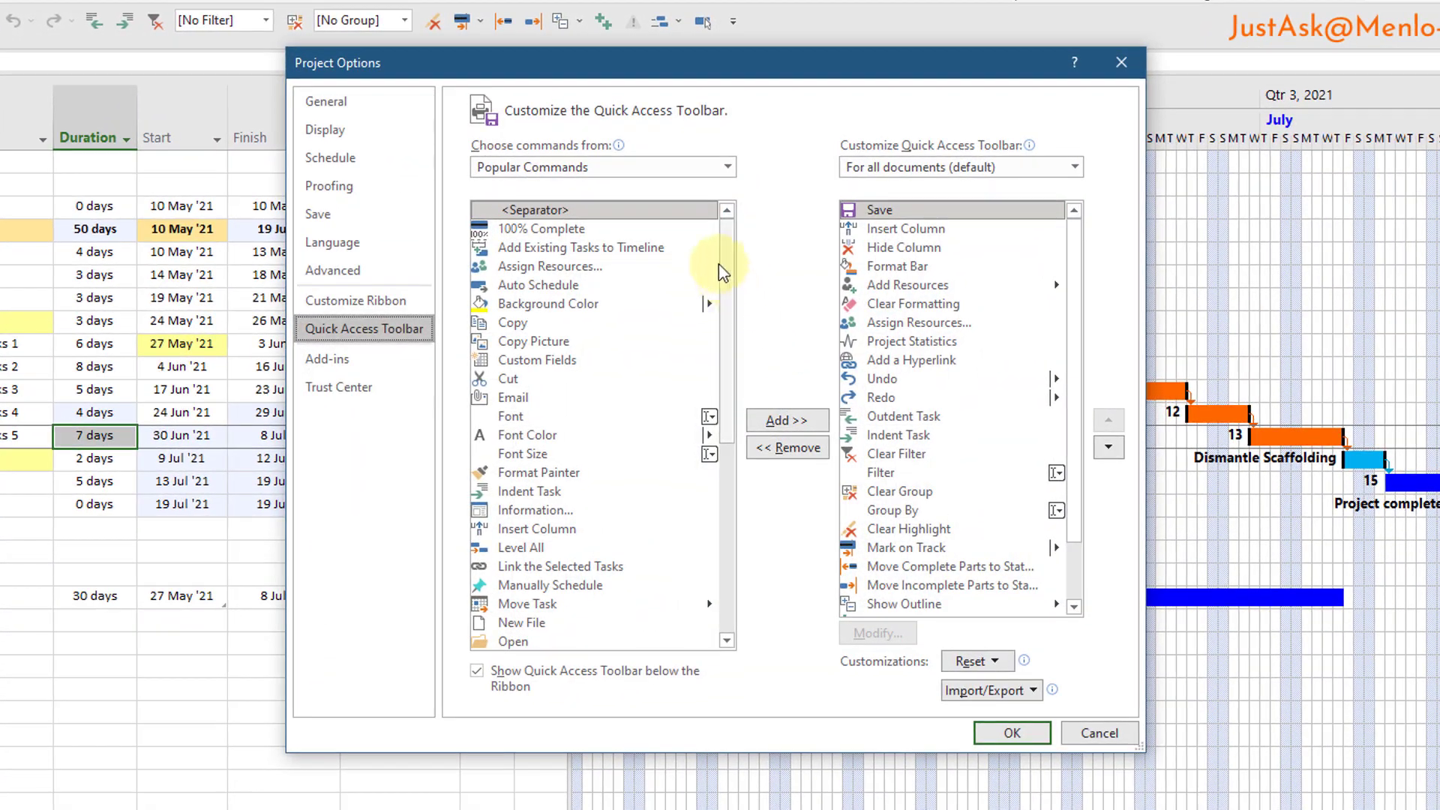
{"action": "left_click", "coordinate": [726, 167]}
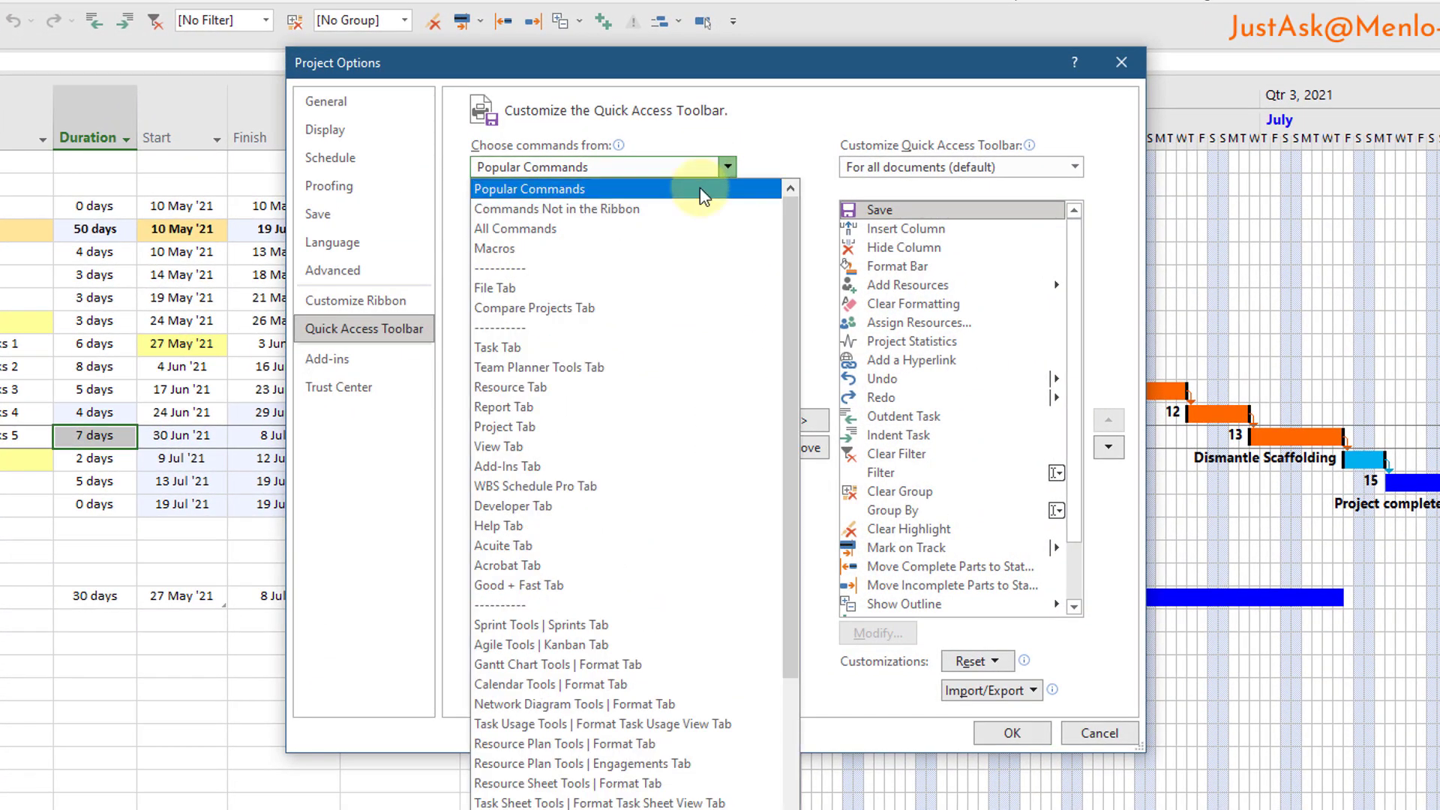
{"action": "left_click", "coordinate": [530, 231]}
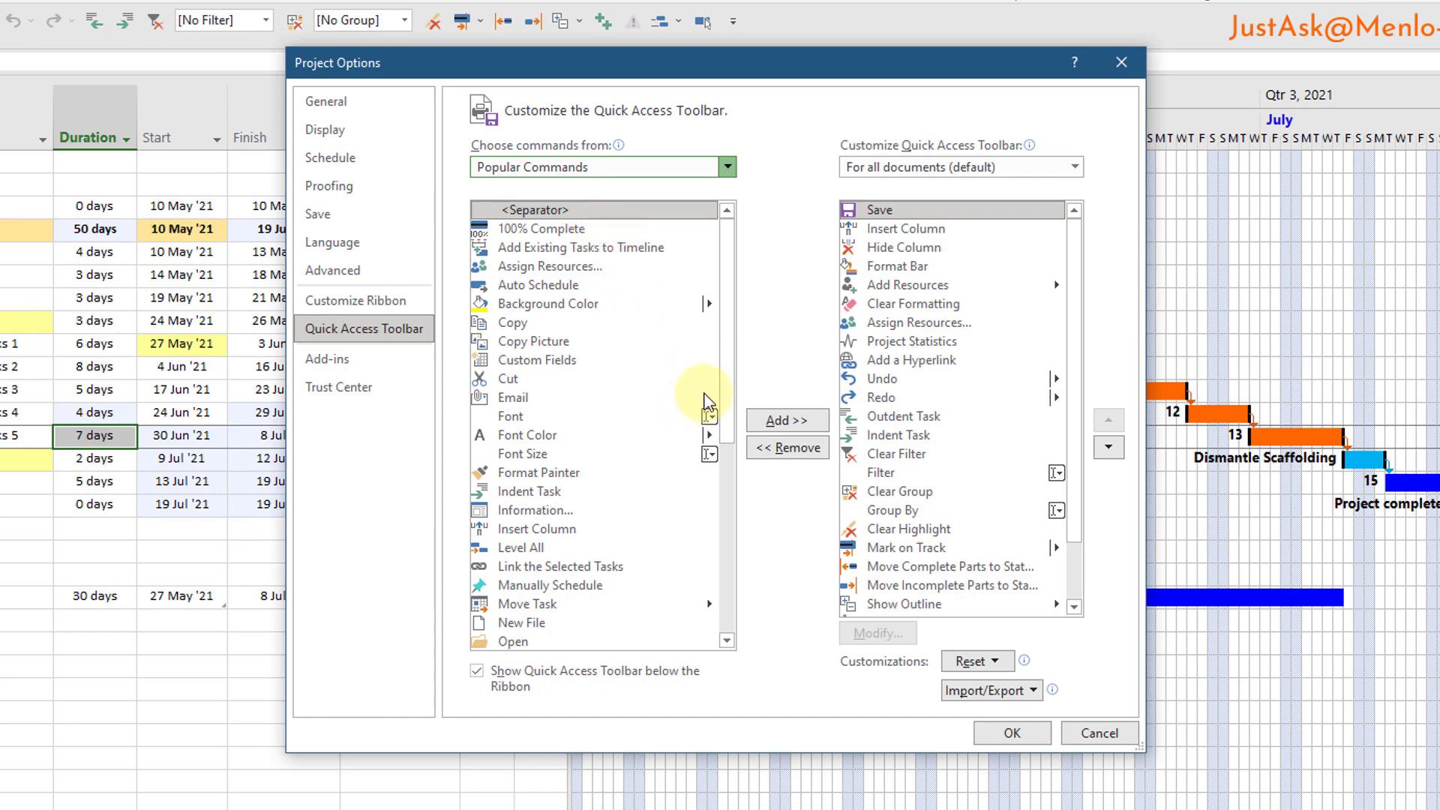
{"action": "left_click_drag", "start_coordinate": [726, 229], "coordinate": [731, 353]}
{"action": "scroll", "coordinate": [731, 352], "scroll_direction": "up", "scroll_amount": 4}
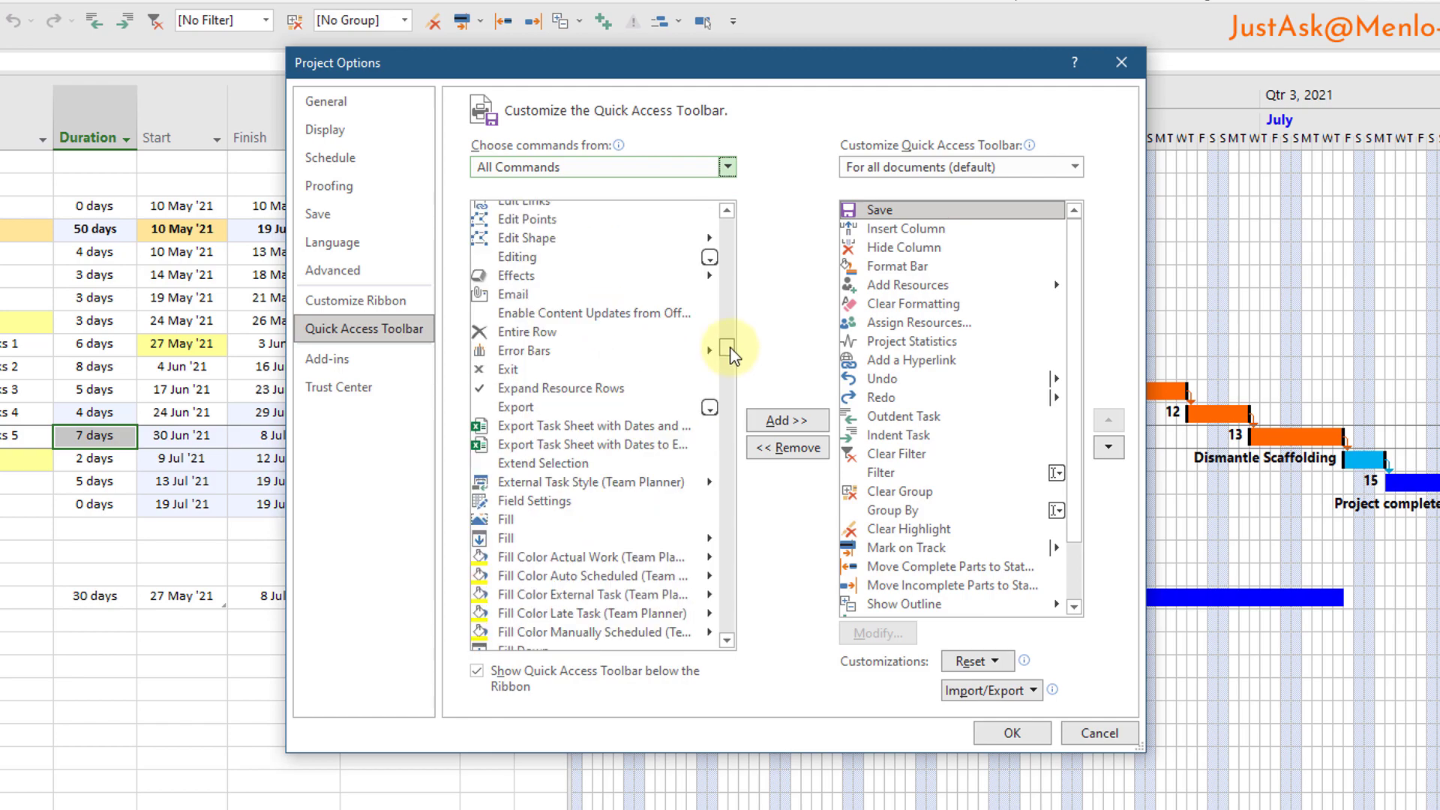
{"action": "scroll", "coordinate": [731, 352], "scroll_direction": "up", "scroll_amount": 2}
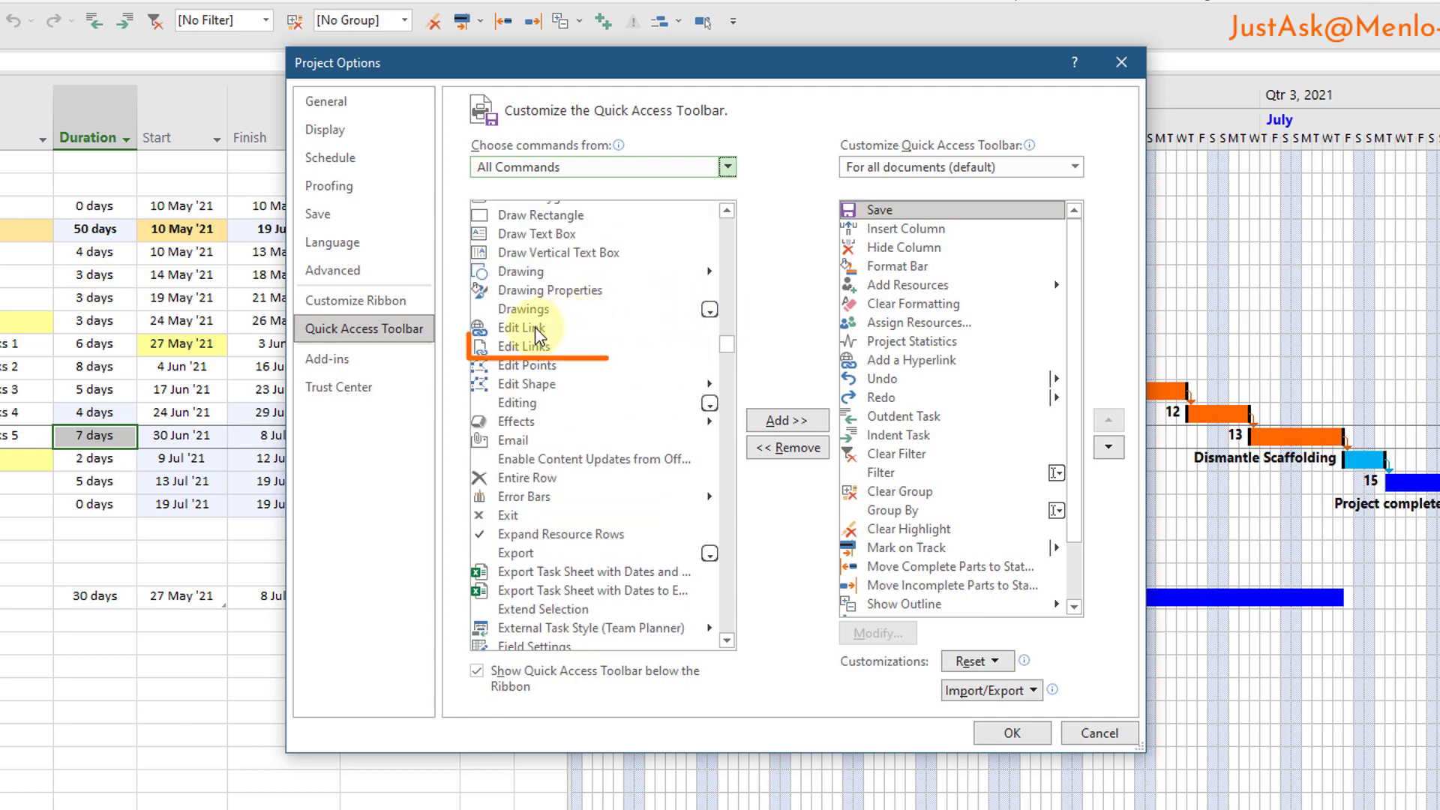
{"action": "left_click", "coordinate": [535, 346]}
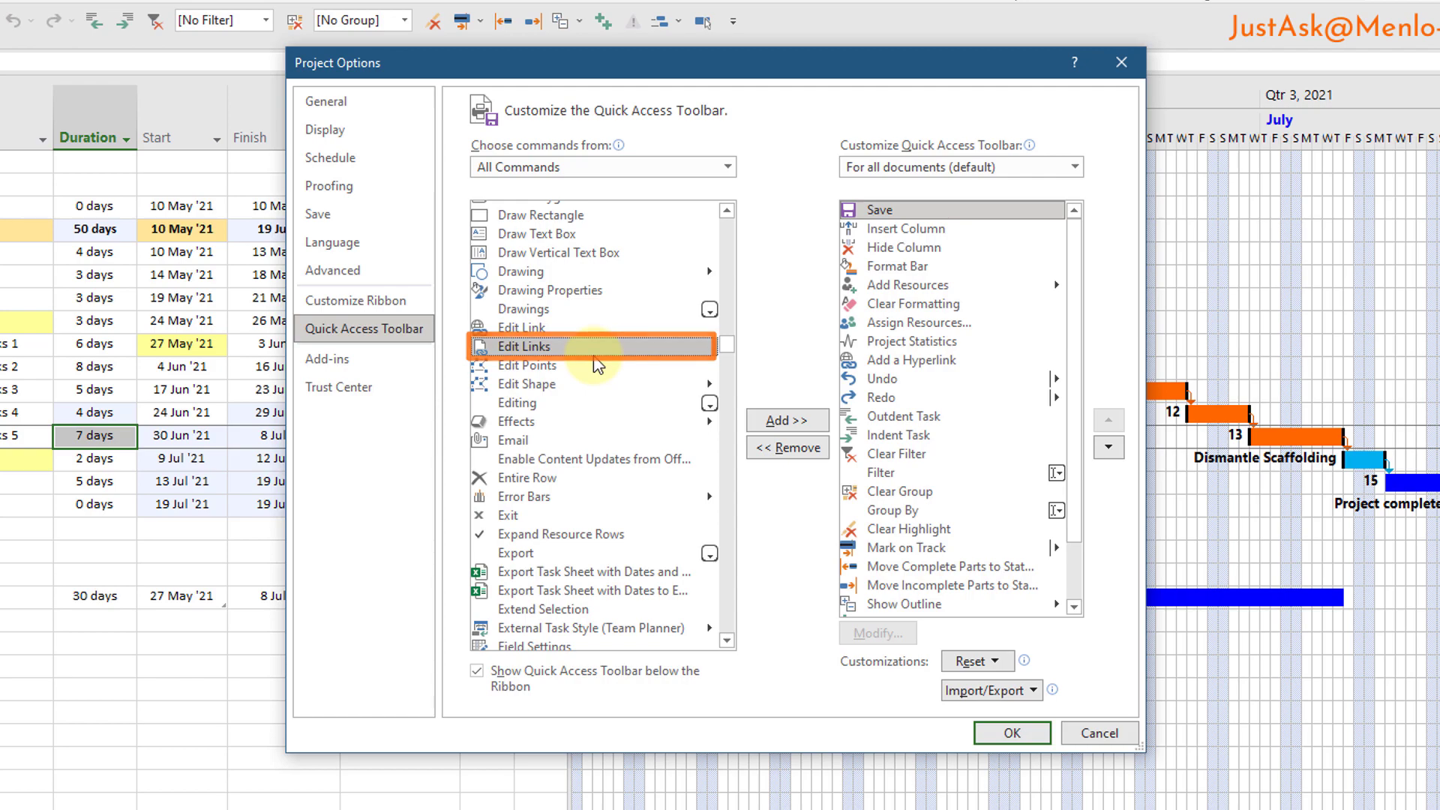
{"action": "left_click", "coordinate": [773, 423]}
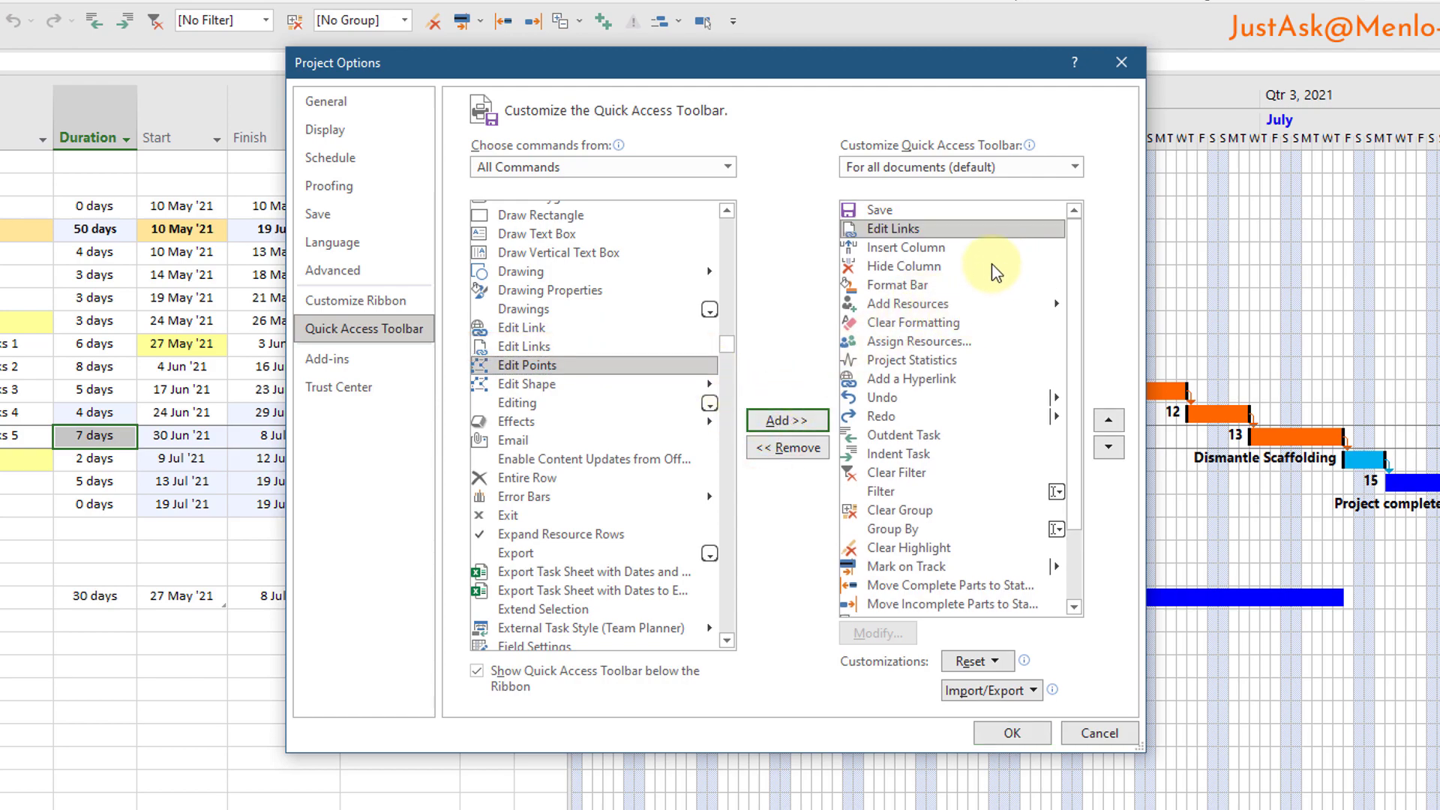
Reorder Edit Links to be the first command on the Quick Access Toolbar, above Save
{"action": "left_click", "coordinate": [1108, 447]}
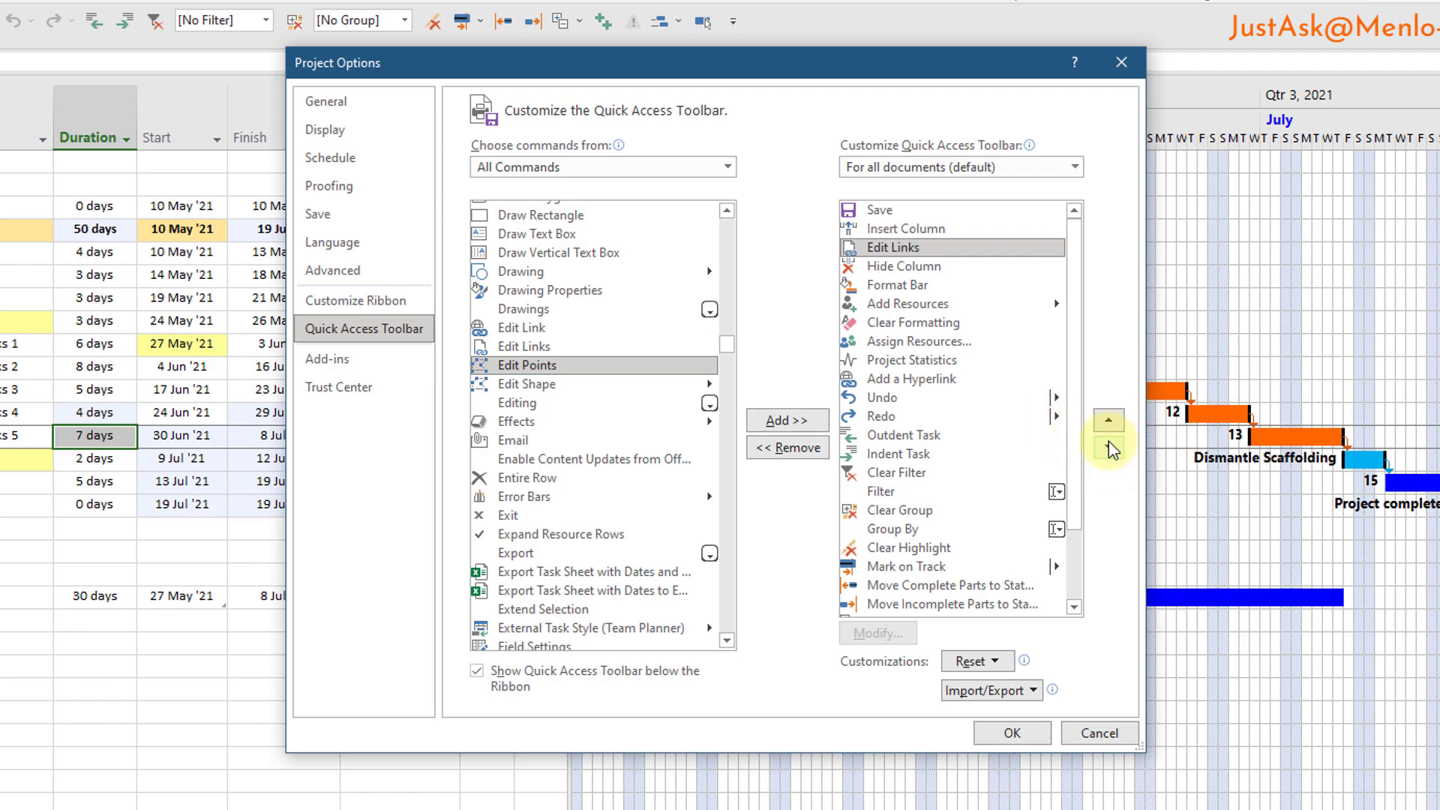
{"action": "left_click", "coordinate": [1108, 420]}
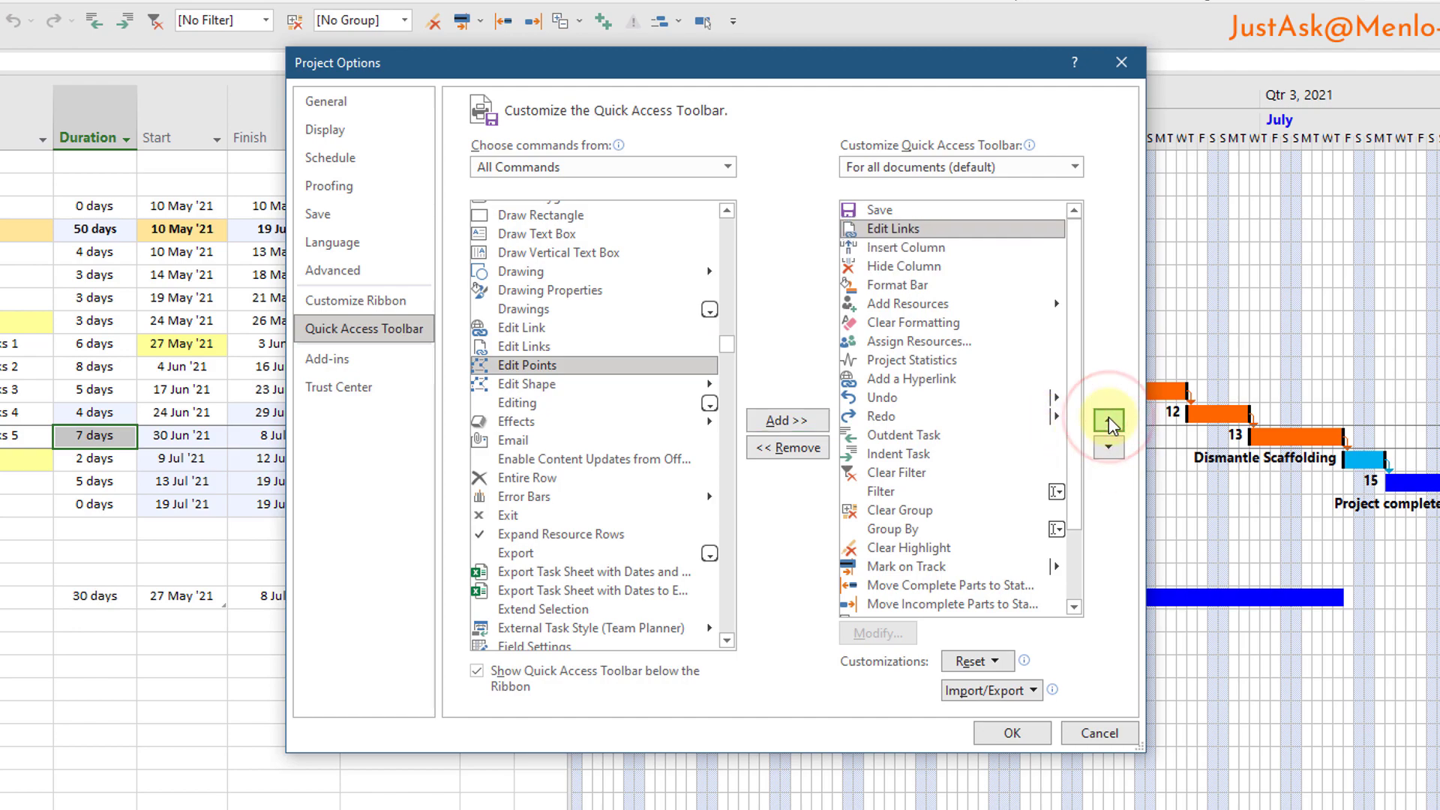
{"action": "left_click", "coordinate": [1108, 420]}
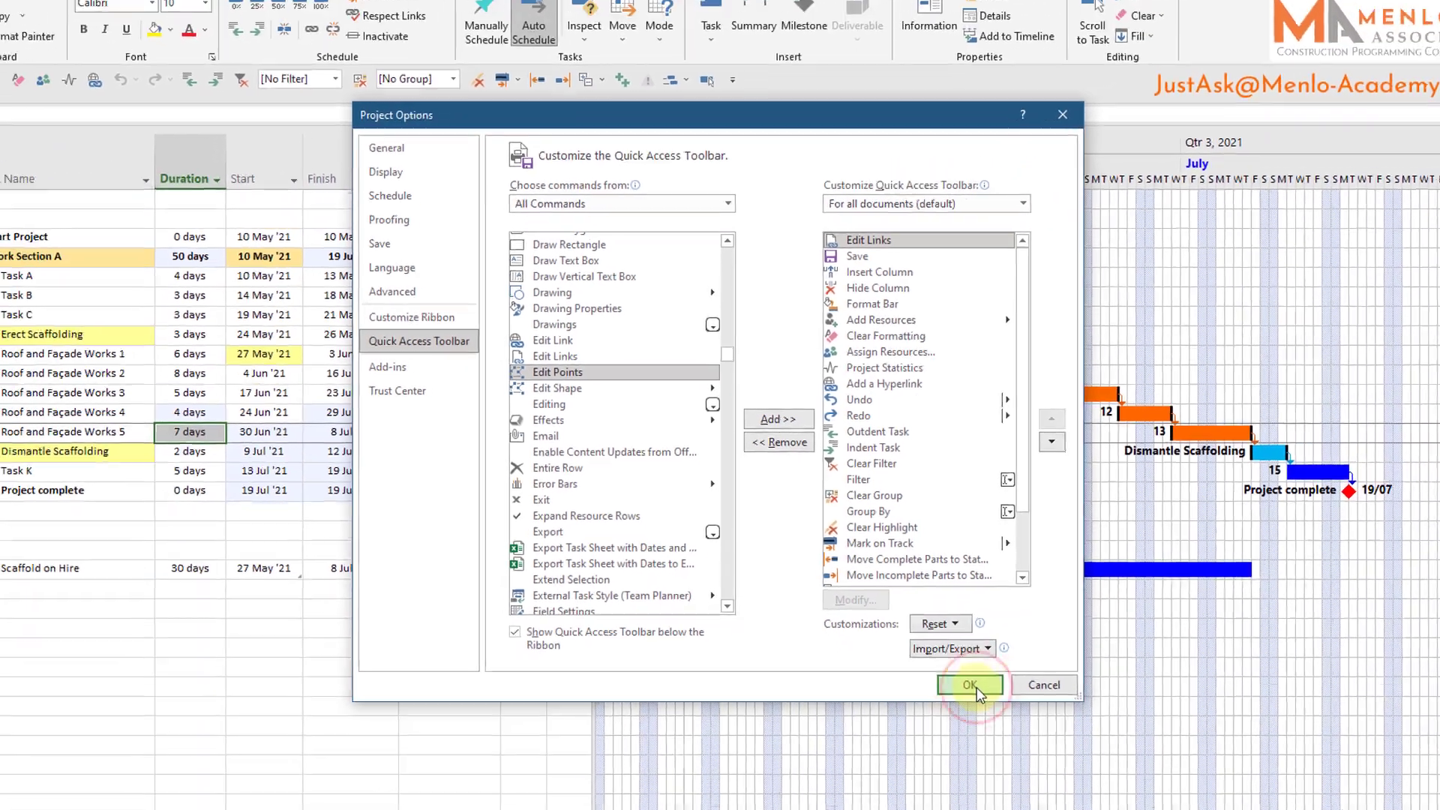
Apply the Quick Access Toolbar customization
{"action": "left_click", "coordinate": [1012, 732]}
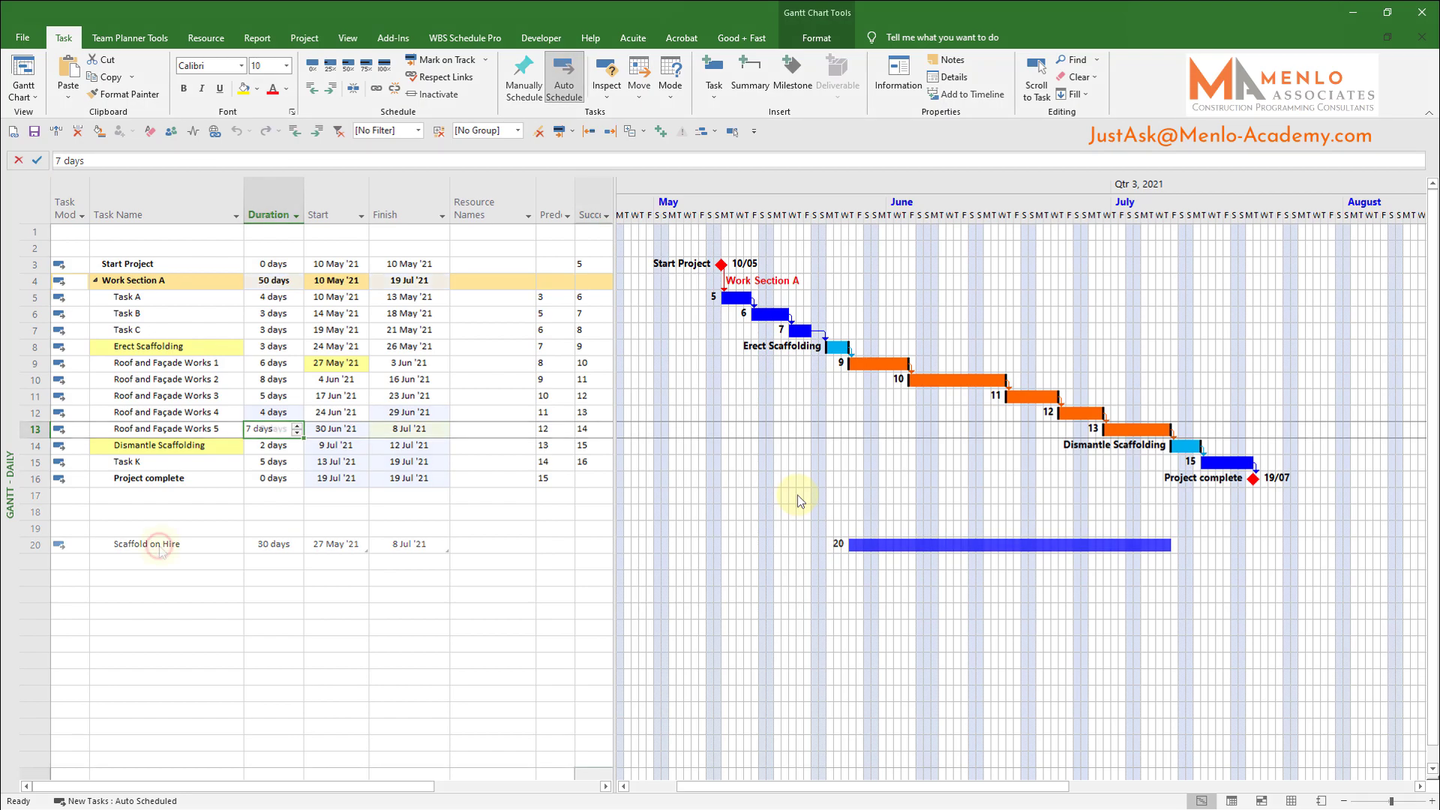
Delete the Scaffold on Hire task in row 20 and enter tasks Scaffolding, Start Hire and End Hire in rows 20 to 22
{"action": "left_click", "coordinate": [159, 546]}
{"action": "key", "text": "Delete"}
{"action": "type", "text": "Scaf"}
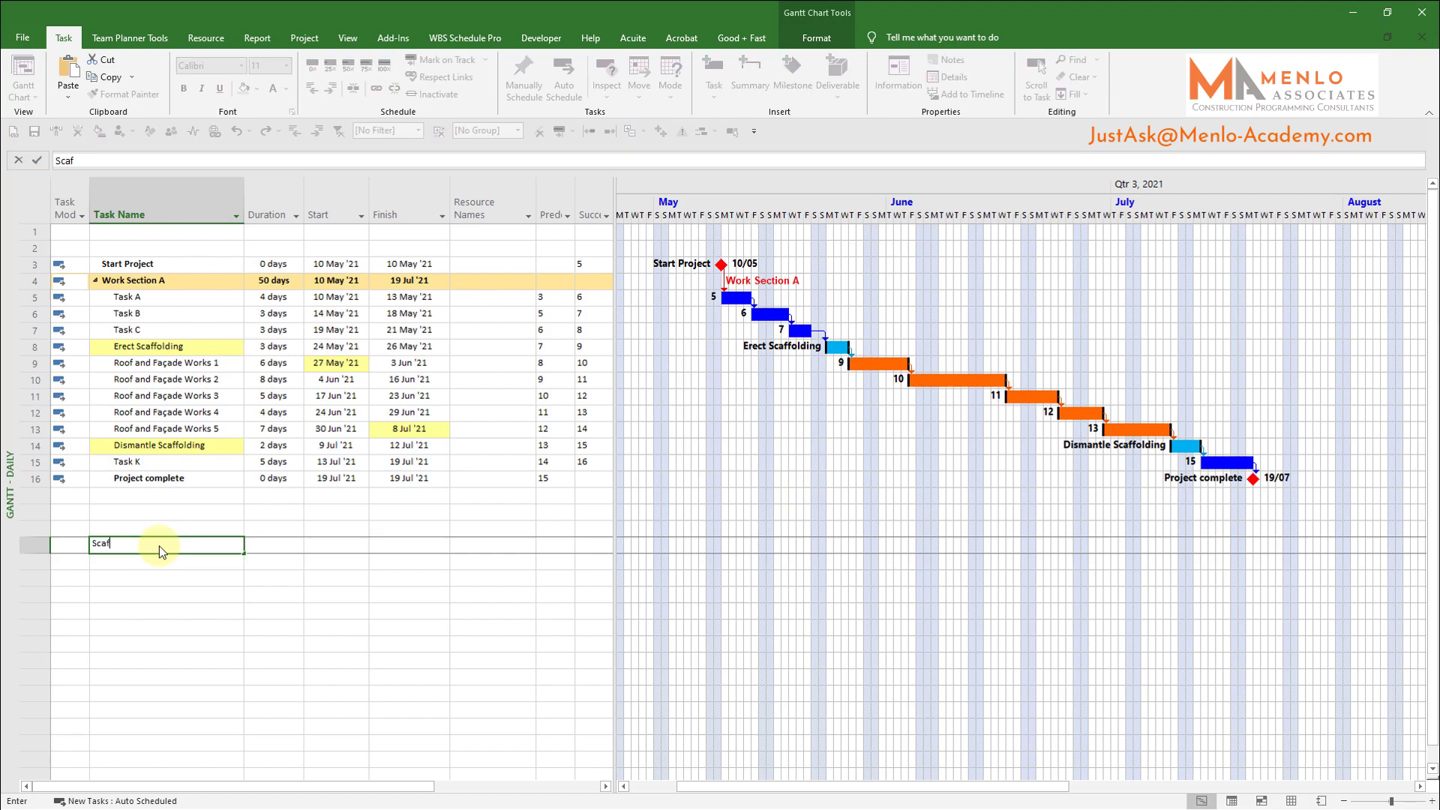
{"action": "type", "text": "folding"}
{"action": "key", "text": "Return"}
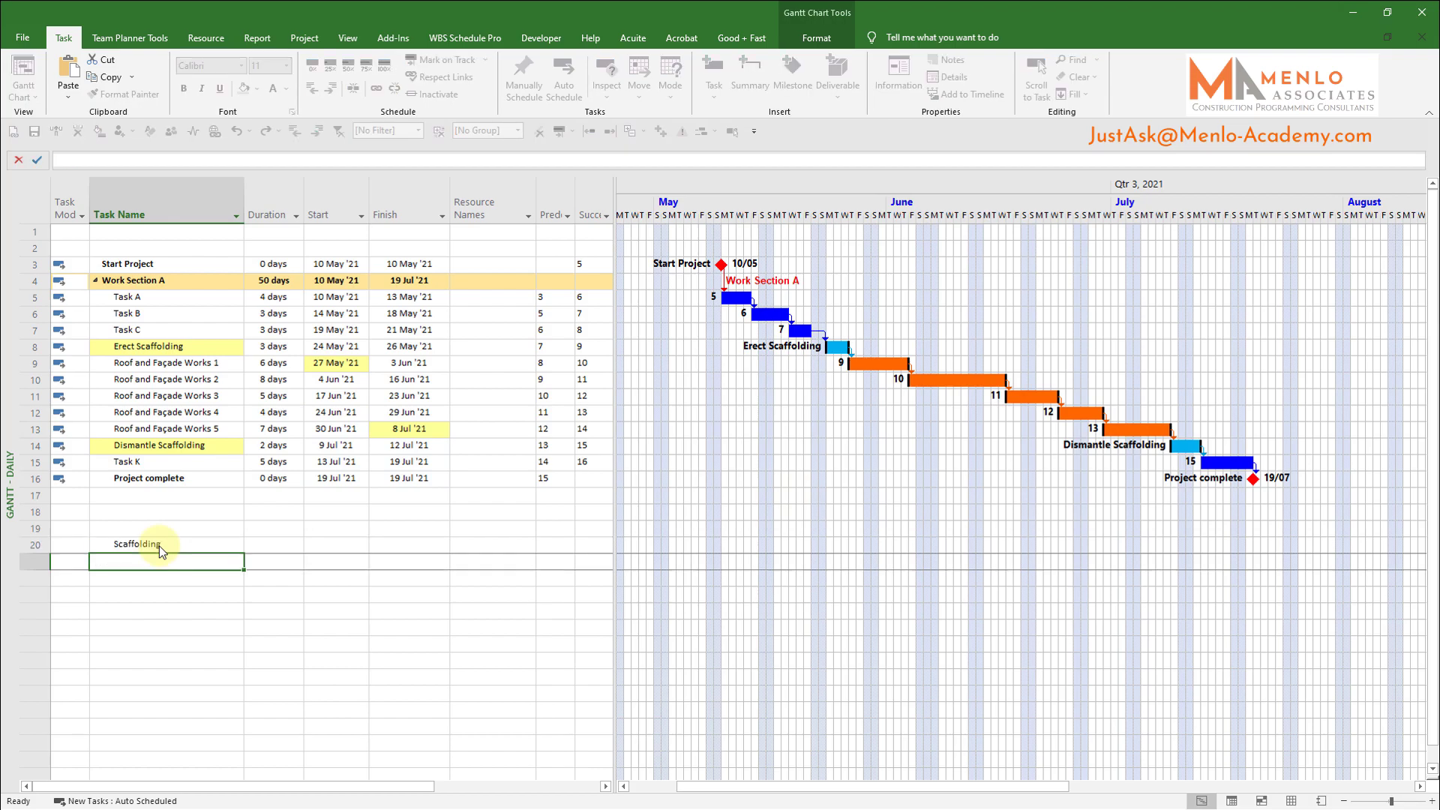
{"action": "type", "text": "Start"}
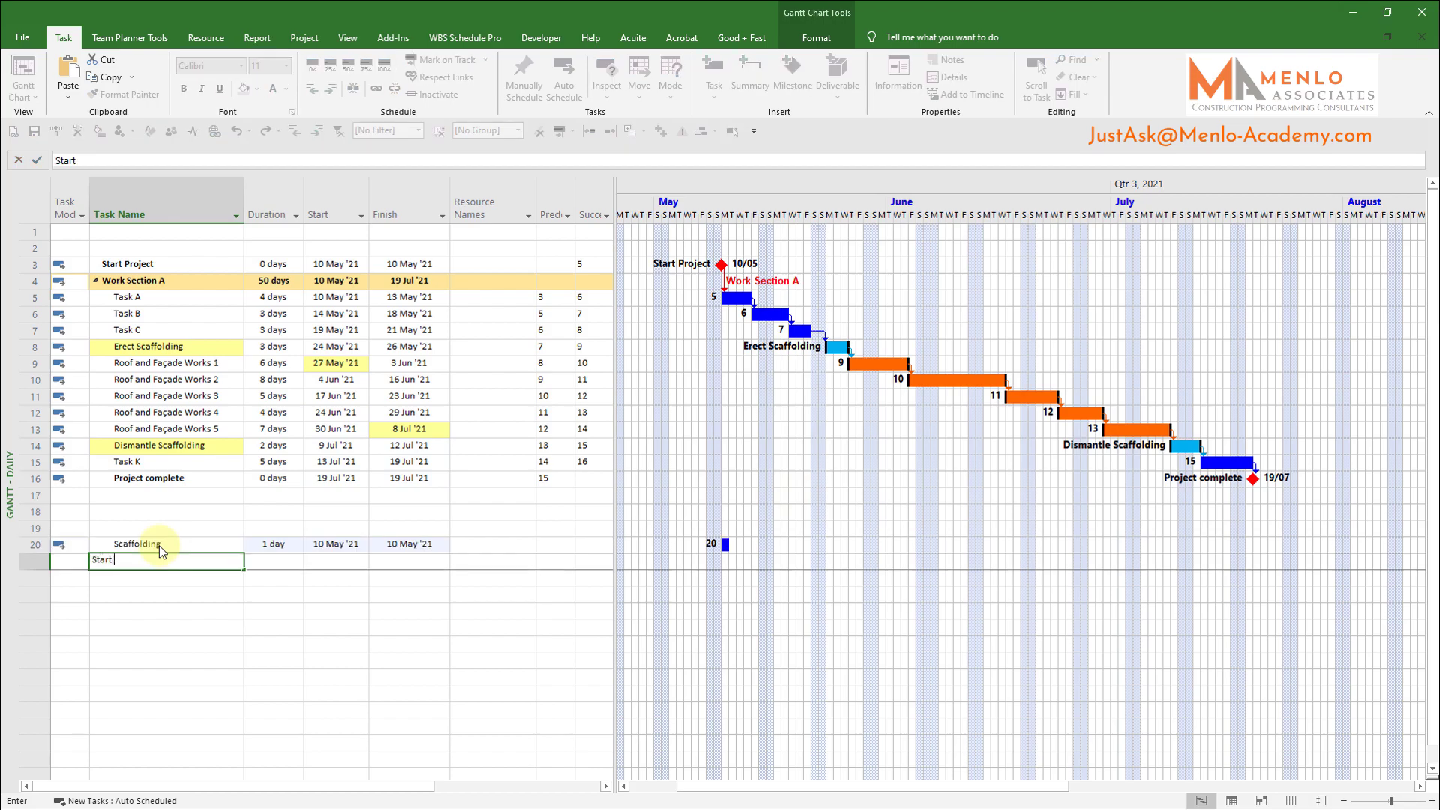
{"action": "type", "text": " Hire"}
{"action": "key", "text": "Return"}
{"action": "type", "text": "End Hir"}
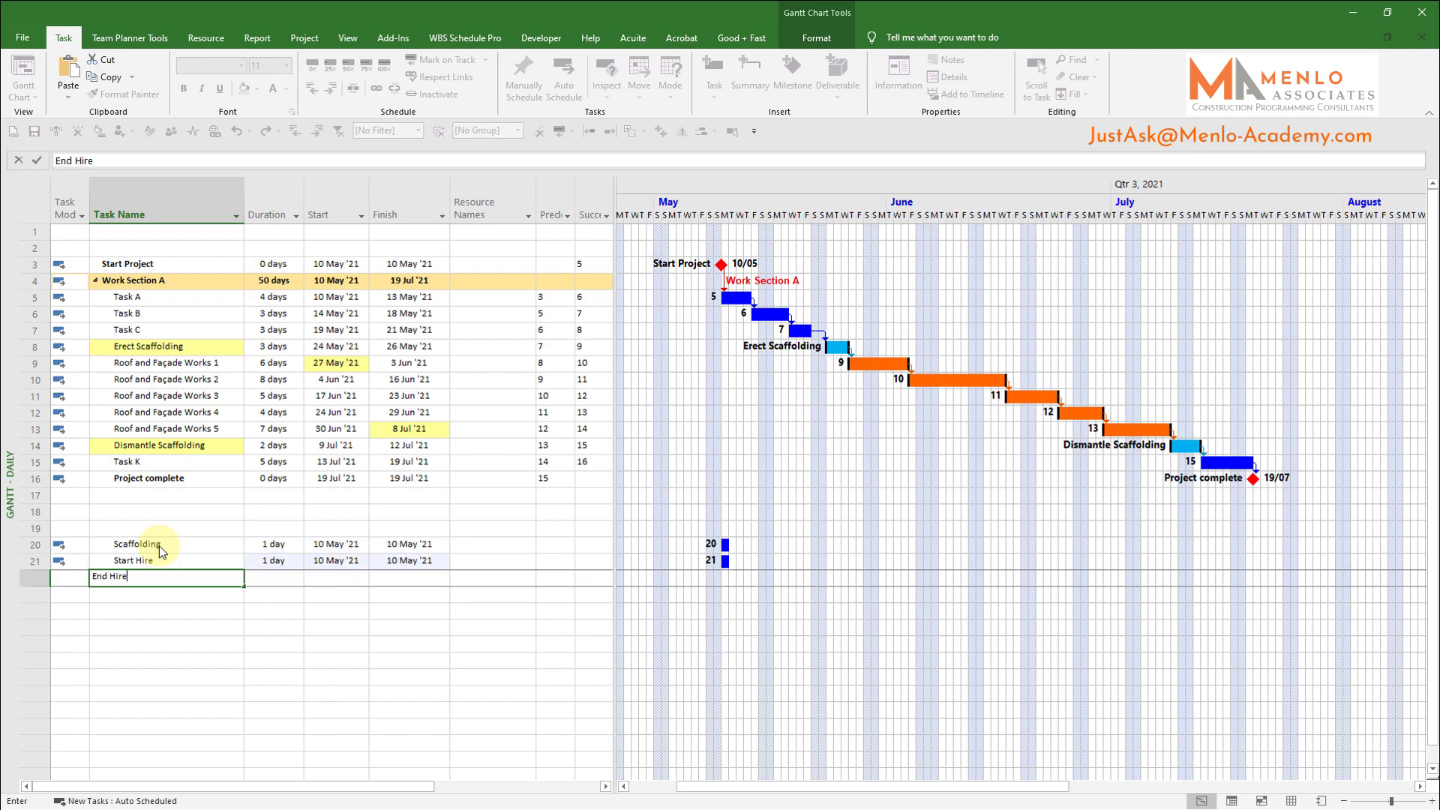
{"action": "key", "text": "Return"}
Set the durations of Start Hire and End Hire to 0 days and indent both milestones under Scaffolding
{"action": "left_click", "coordinate": [253, 564]}
{"action": "type", "text": "0"}
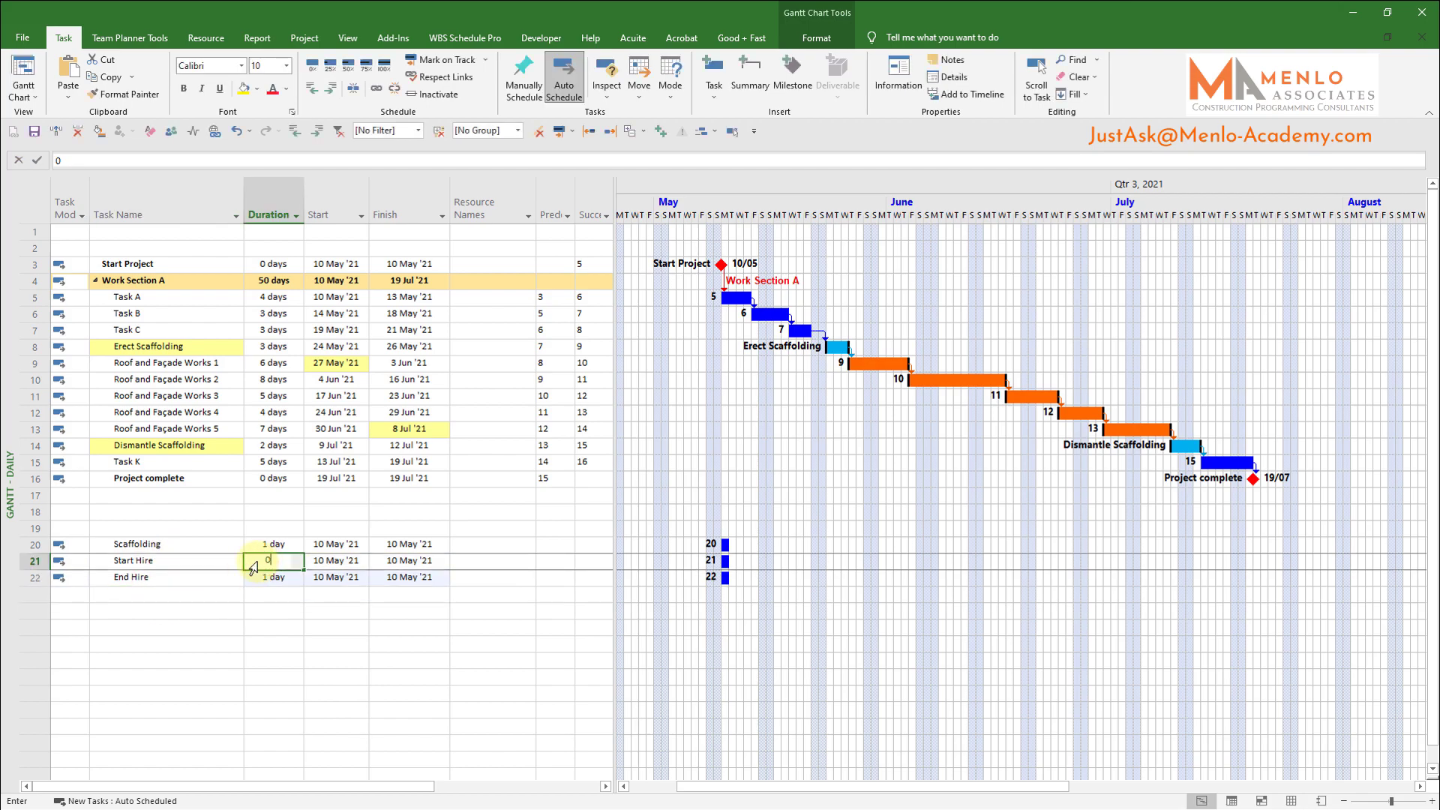
{"action": "left_click", "coordinate": [263, 578]}
{"action": "type", "text": "0"}
{"action": "left_click_drag", "start_coordinate": [208, 562], "coordinate": [210, 577]}
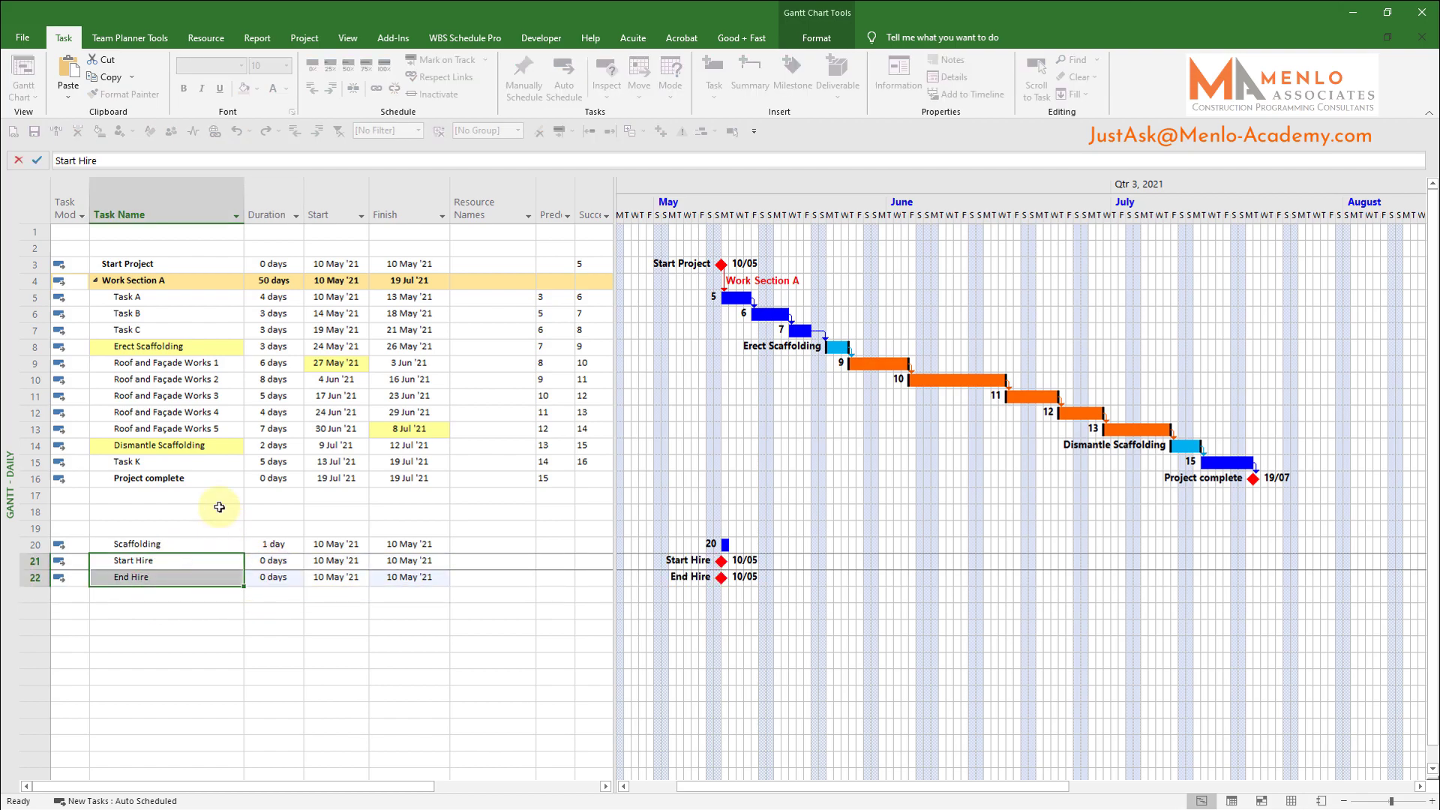
{"action": "left_click", "coordinate": [317, 131]}
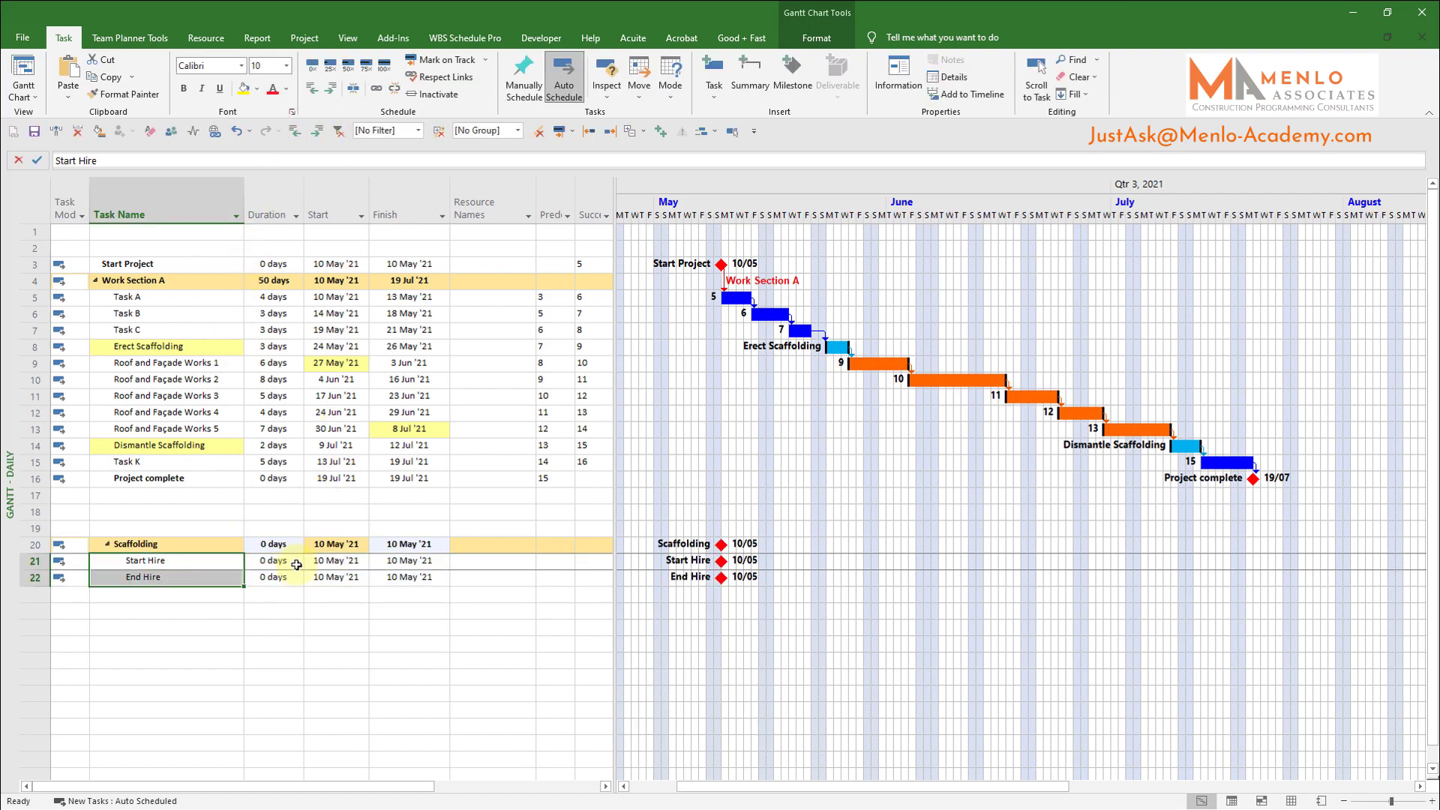
Set the predecessor of Start Hire to task 8 and the predecessor of End Hire to task 13
{"action": "left_click", "coordinate": [548, 561]}
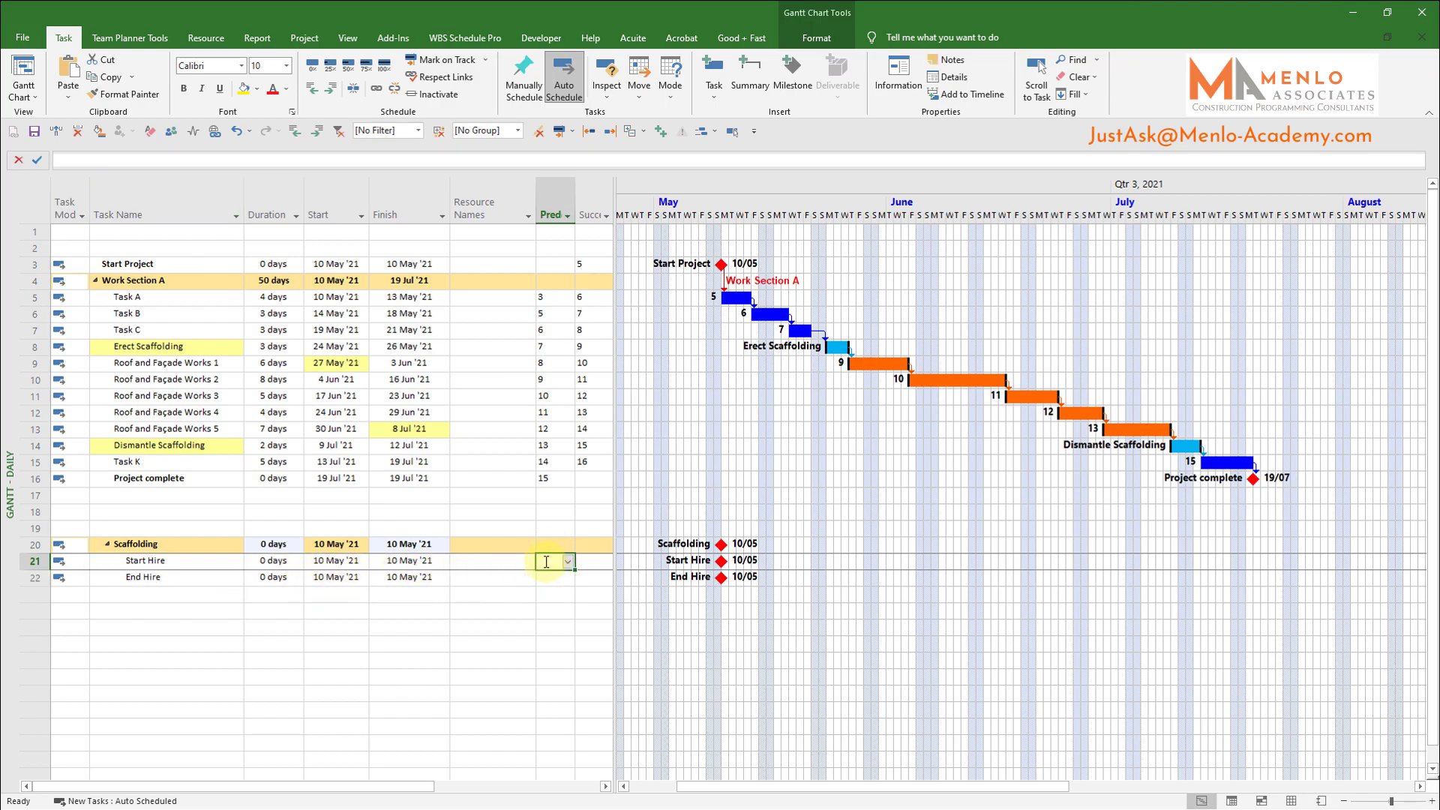
{"action": "type", "text": "8"}
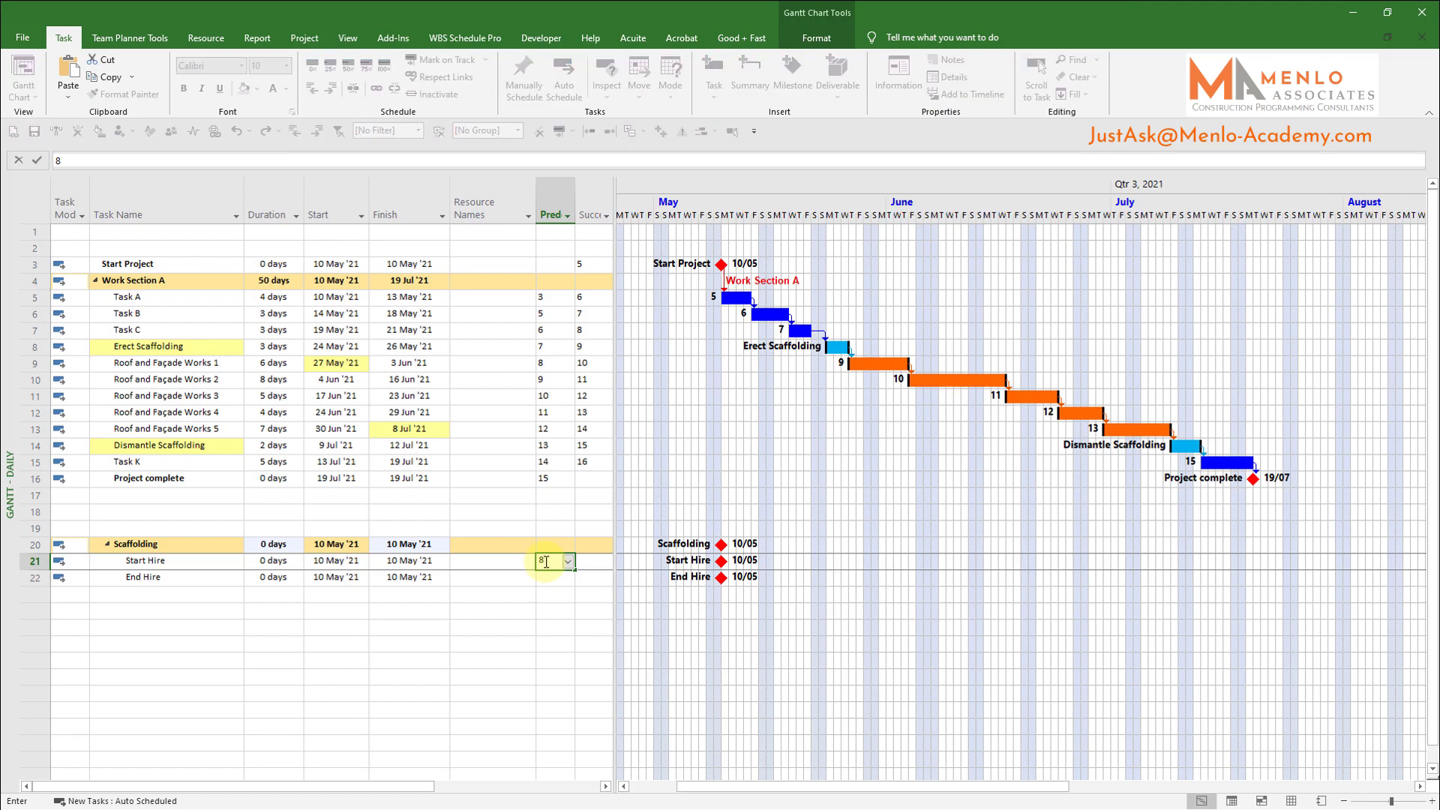
{"action": "key", "text": "Return"}
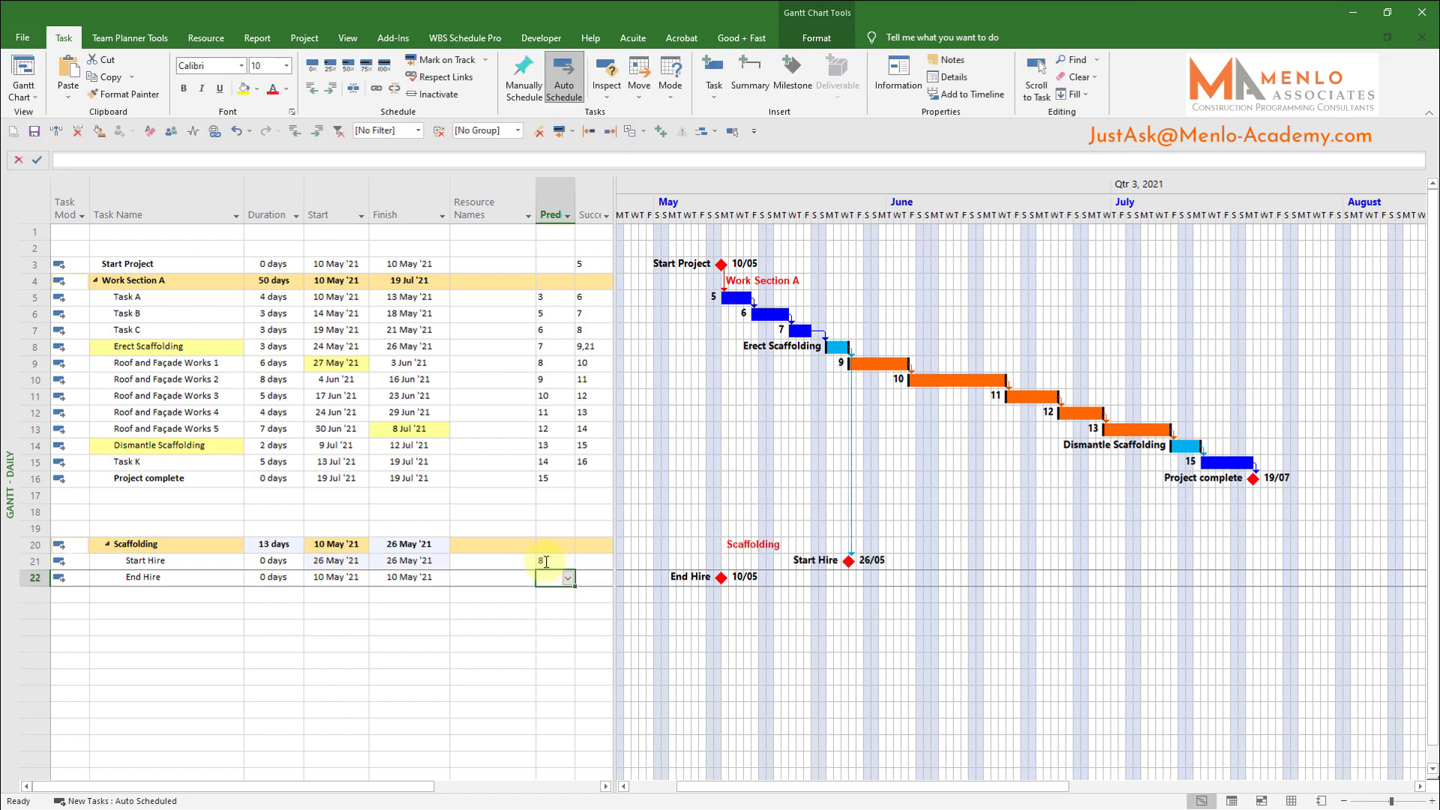
{"action": "type", "text": "13"}
{"action": "key", "text": "Return"}
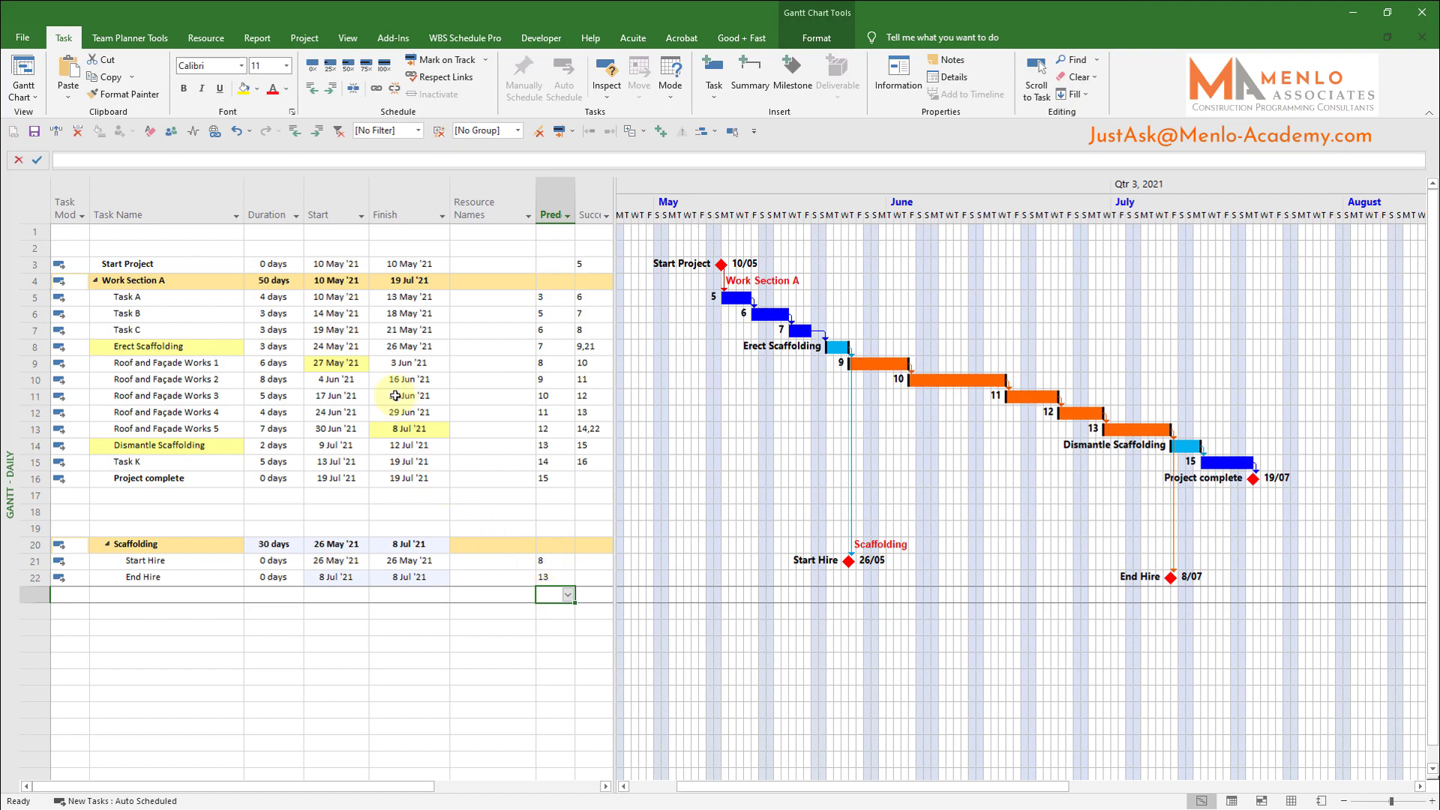
Format the Scaffolding summary bar's text with Name in the Right position and the Inside text cleared
{"action": "left_click", "coordinate": [815, 37]}
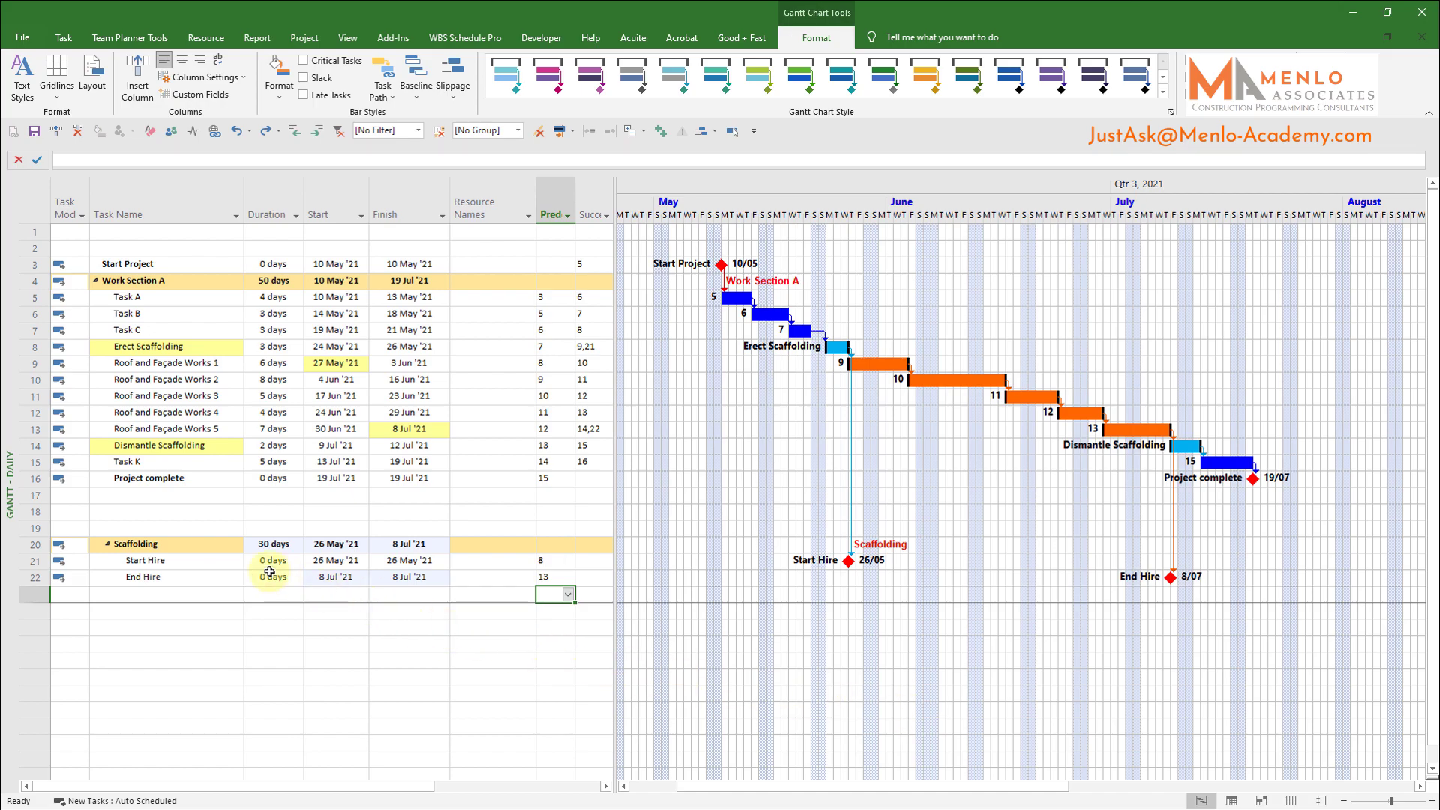
{"action": "left_click", "coordinate": [212, 551]}
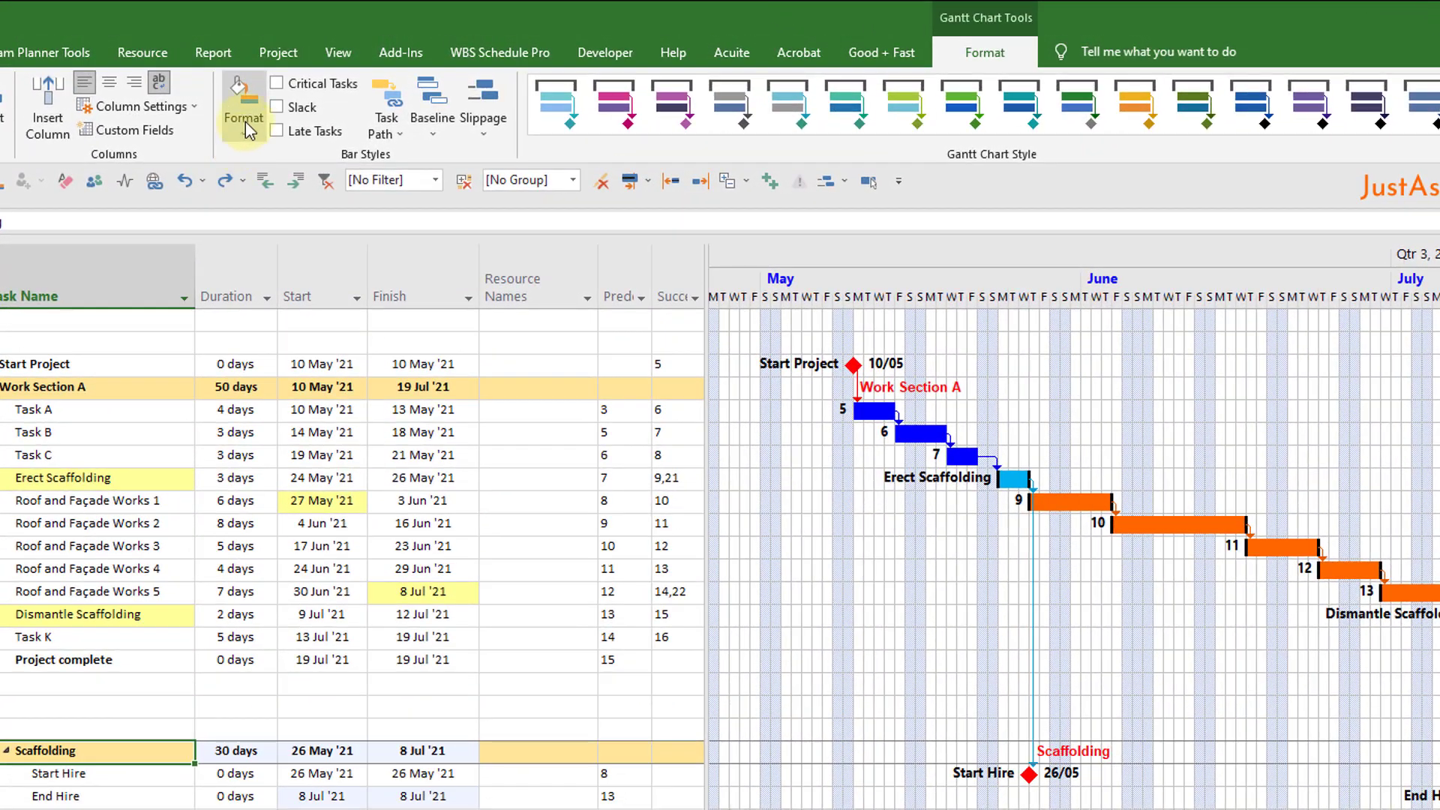
{"action": "left_click", "coordinate": [247, 116]}
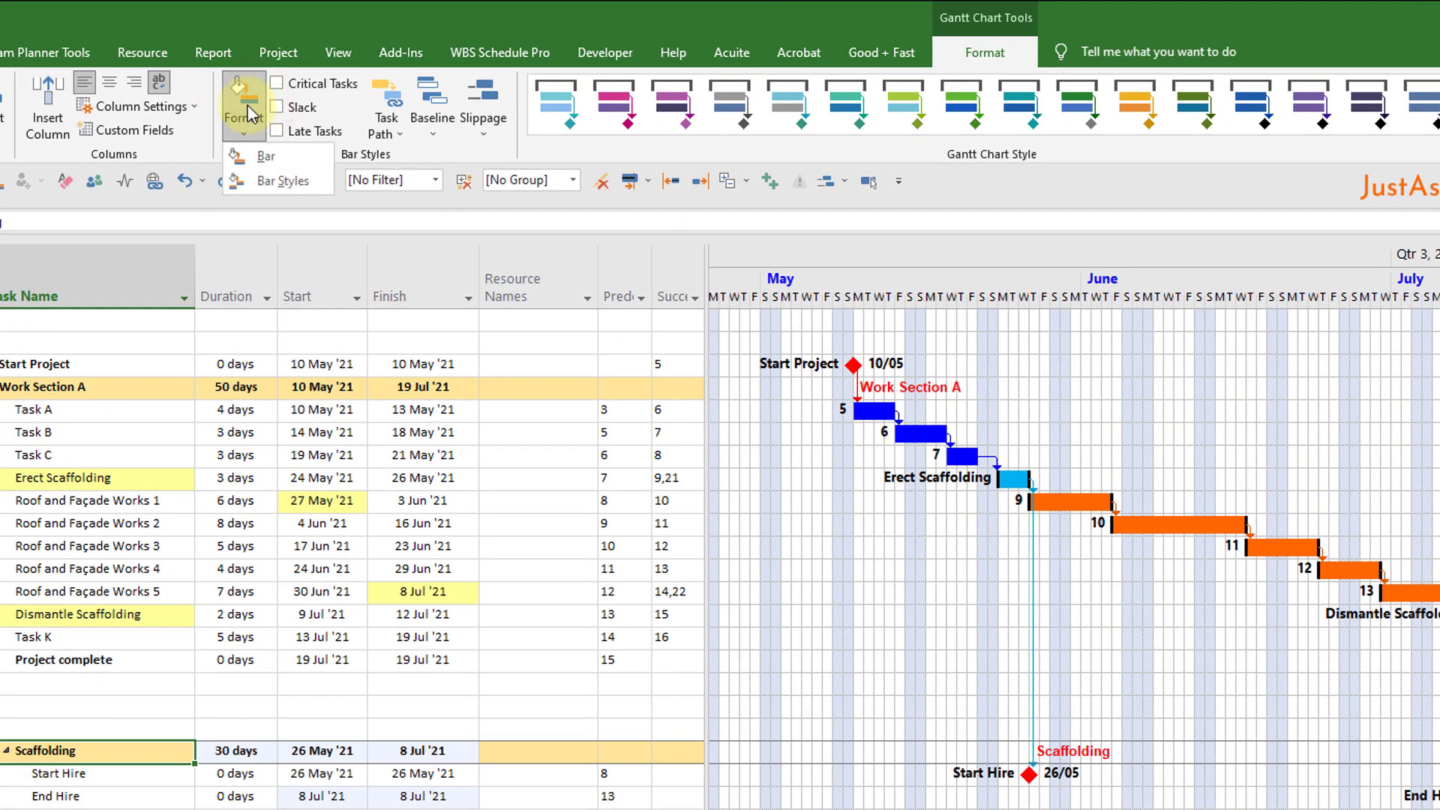
{"action": "left_click", "coordinate": [266, 158]}
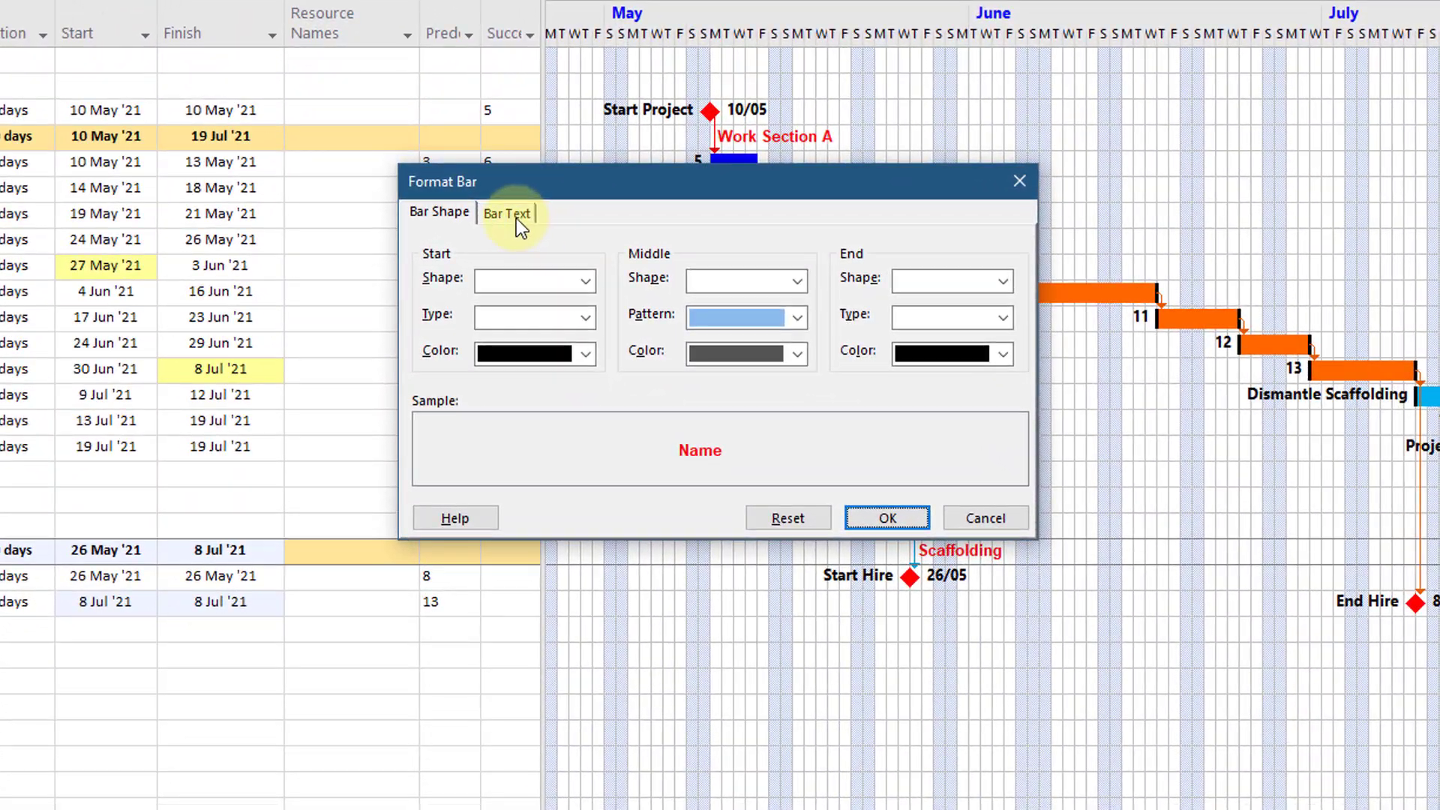
{"action": "left_click", "coordinate": [514, 216]}
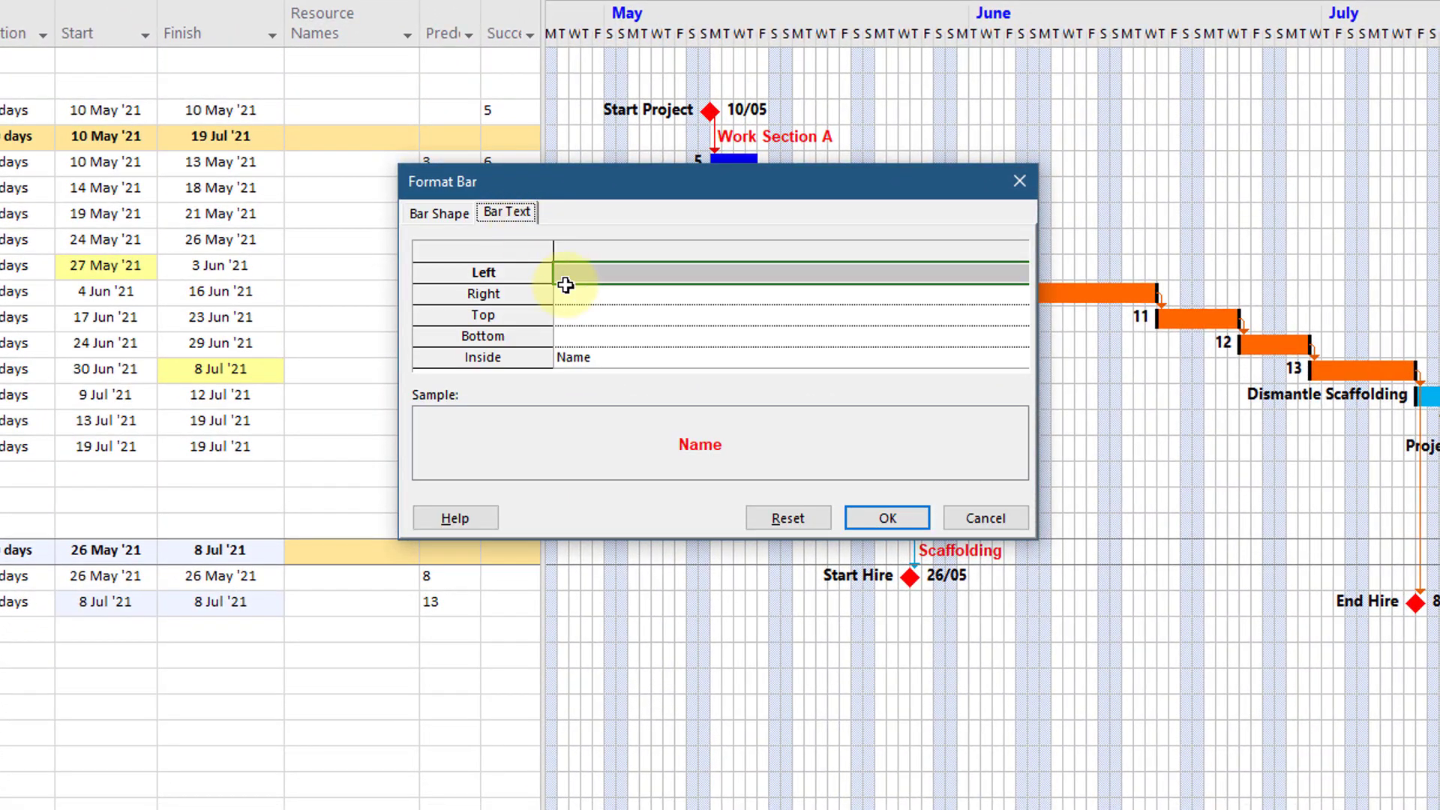
{"action": "left_click", "coordinate": [584, 295]}
{"action": "type", "text": "Name"}
{"action": "left_click", "coordinate": [630, 363]}
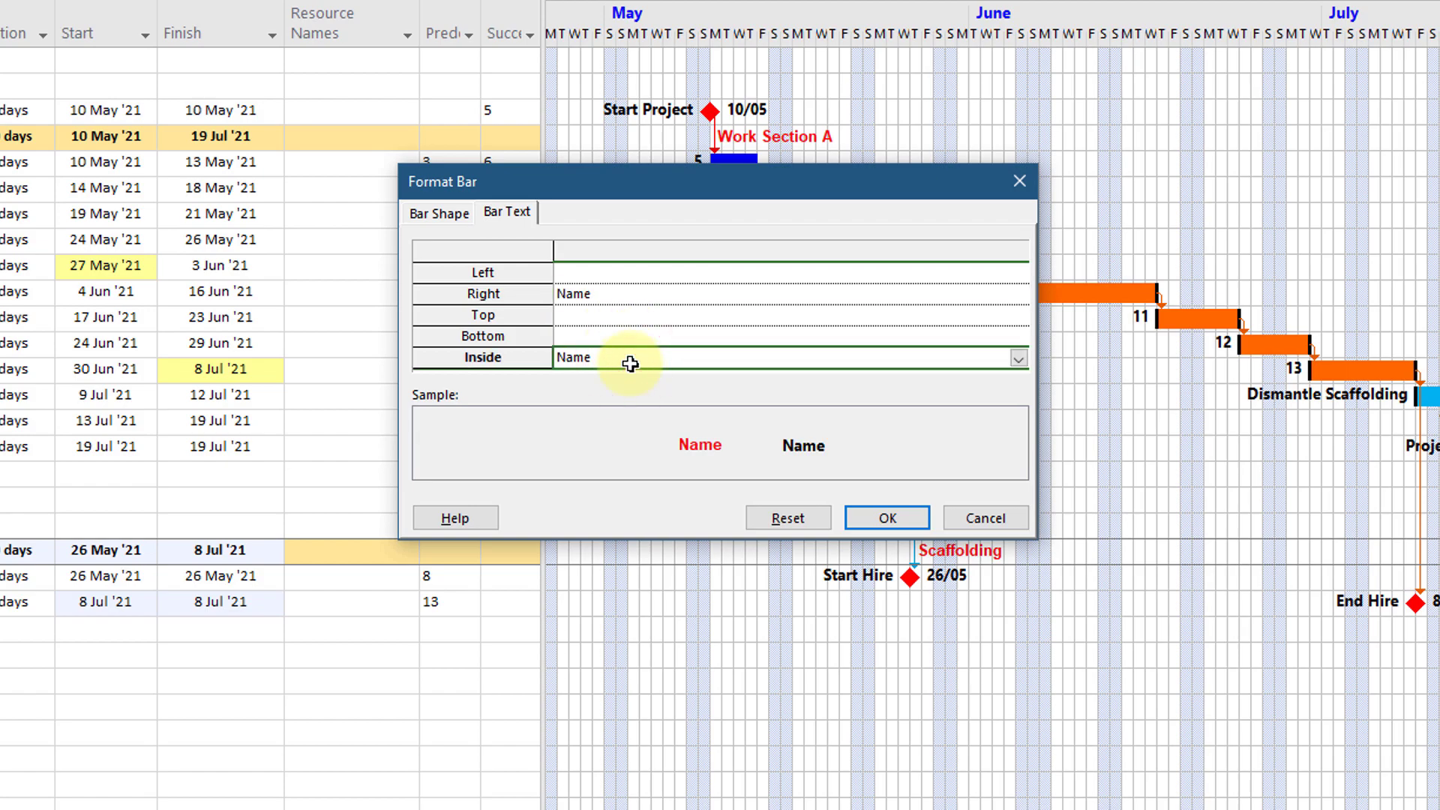
{"action": "left_click", "coordinate": [861, 520]}
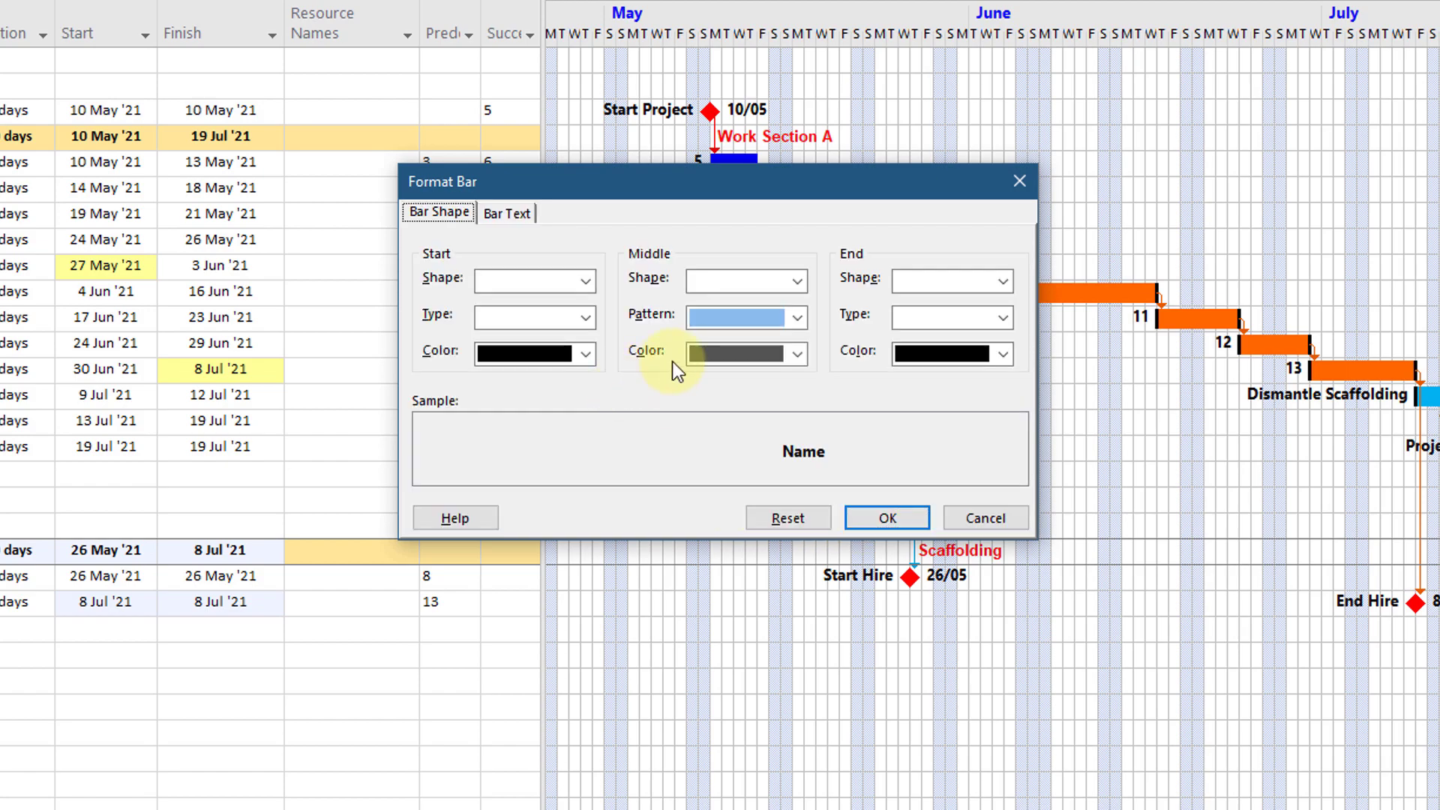
Give the Scaffolding summary bar a full middle shape with a dense dotted pattern in light blue
{"action": "left_click", "coordinate": [799, 282]}
{"action": "left_click", "coordinate": [784, 323]}
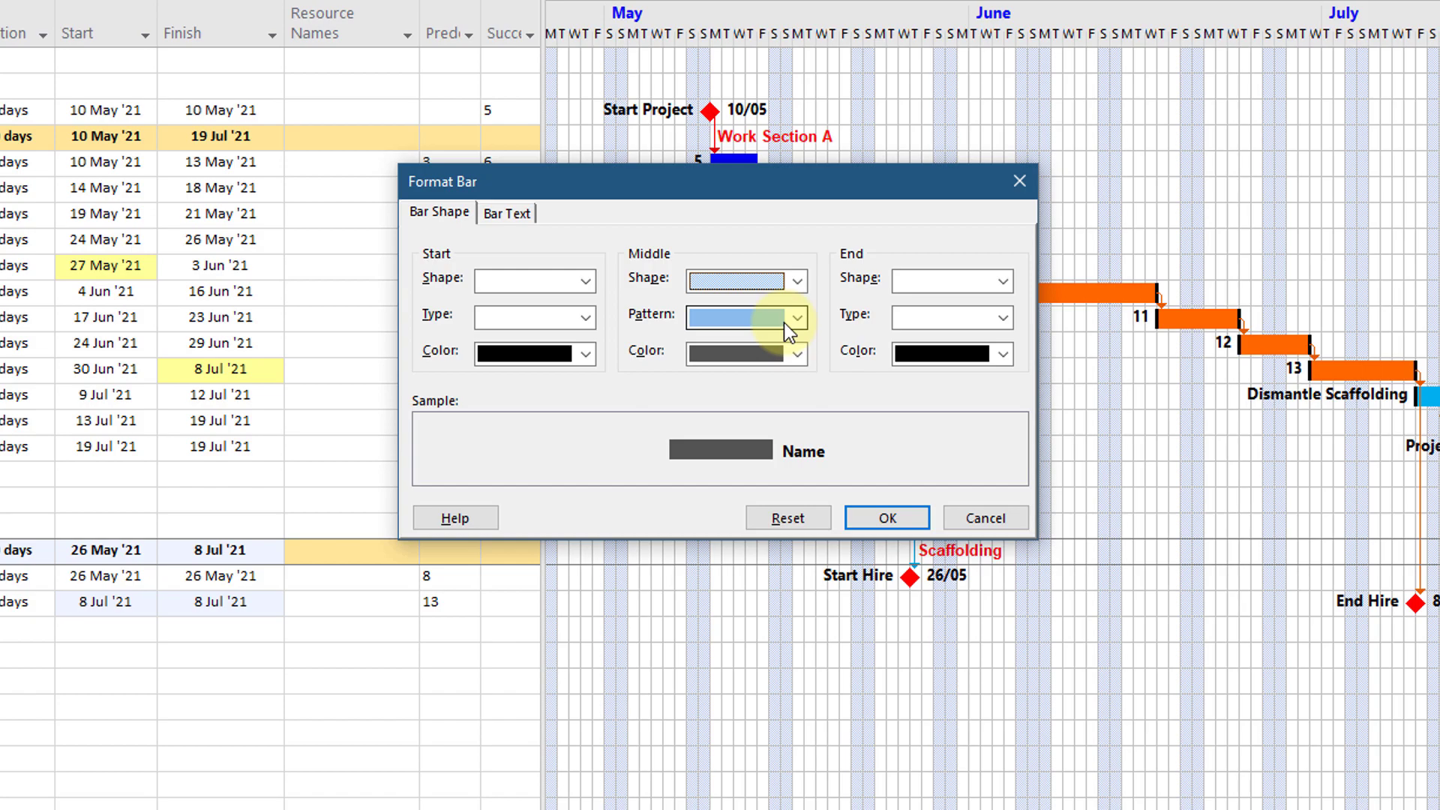
{"action": "left_click", "coordinate": [796, 318]}
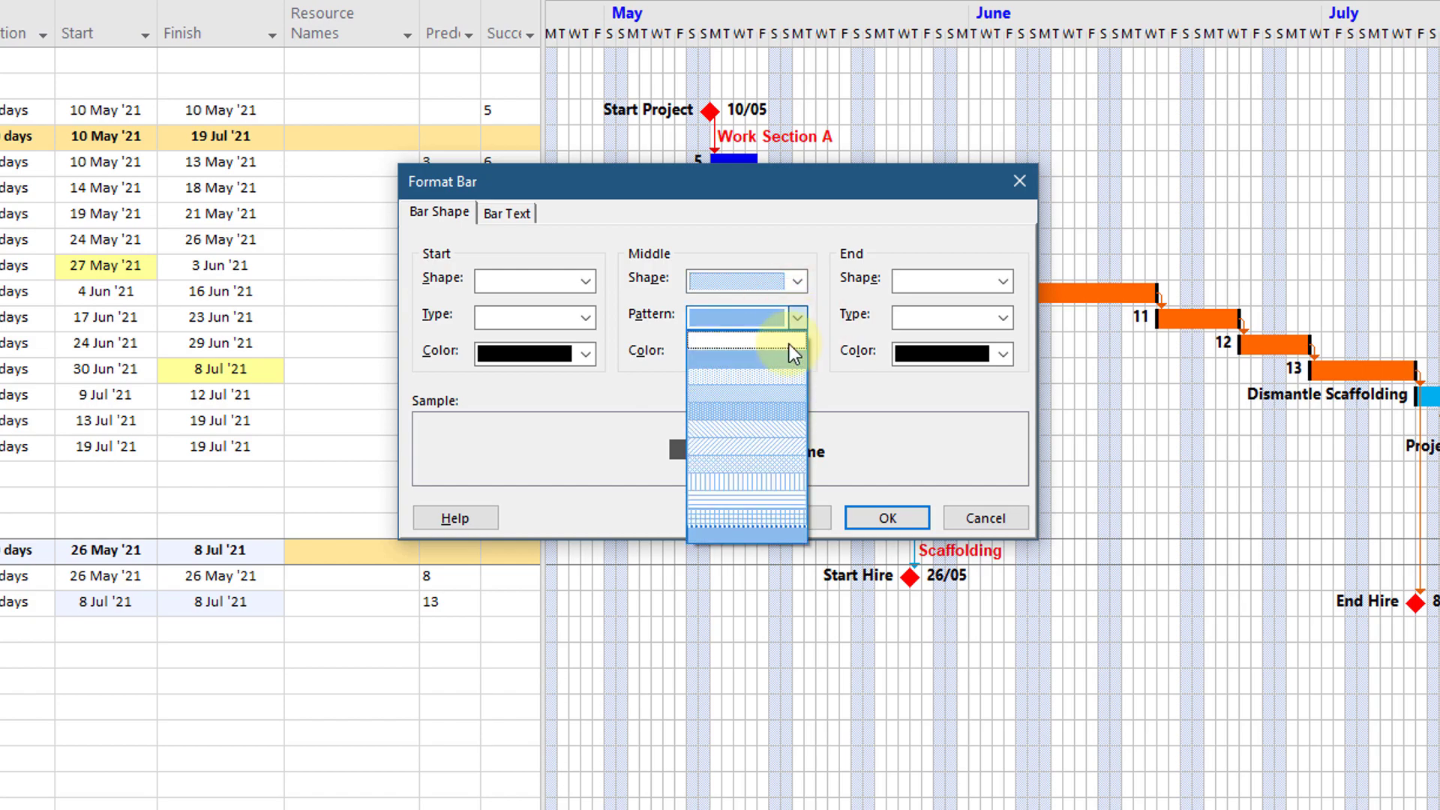
{"action": "left_click", "coordinate": [764, 407]}
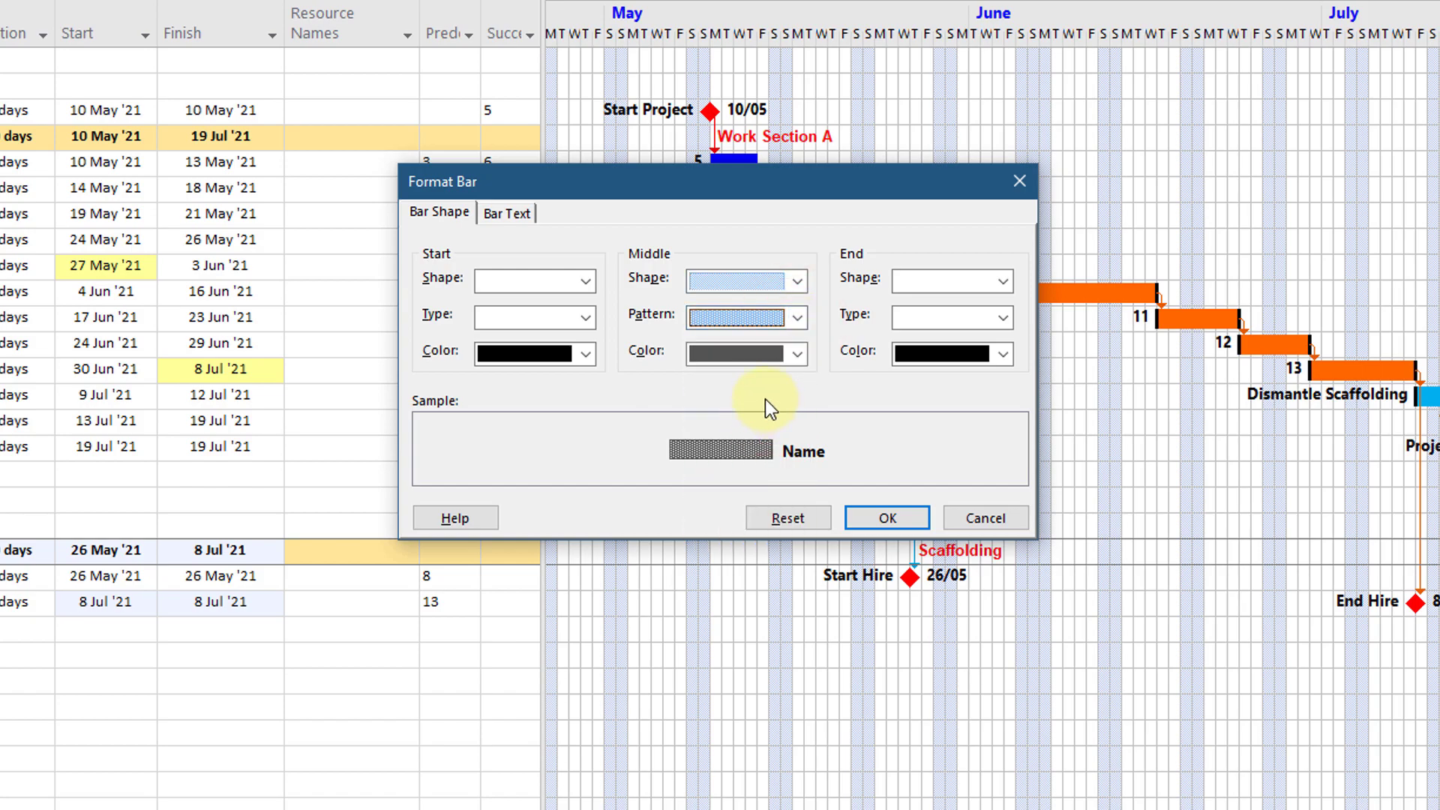
{"action": "left_click", "coordinate": [795, 355]}
{"action": "left_click", "coordinate": [817, 564]}
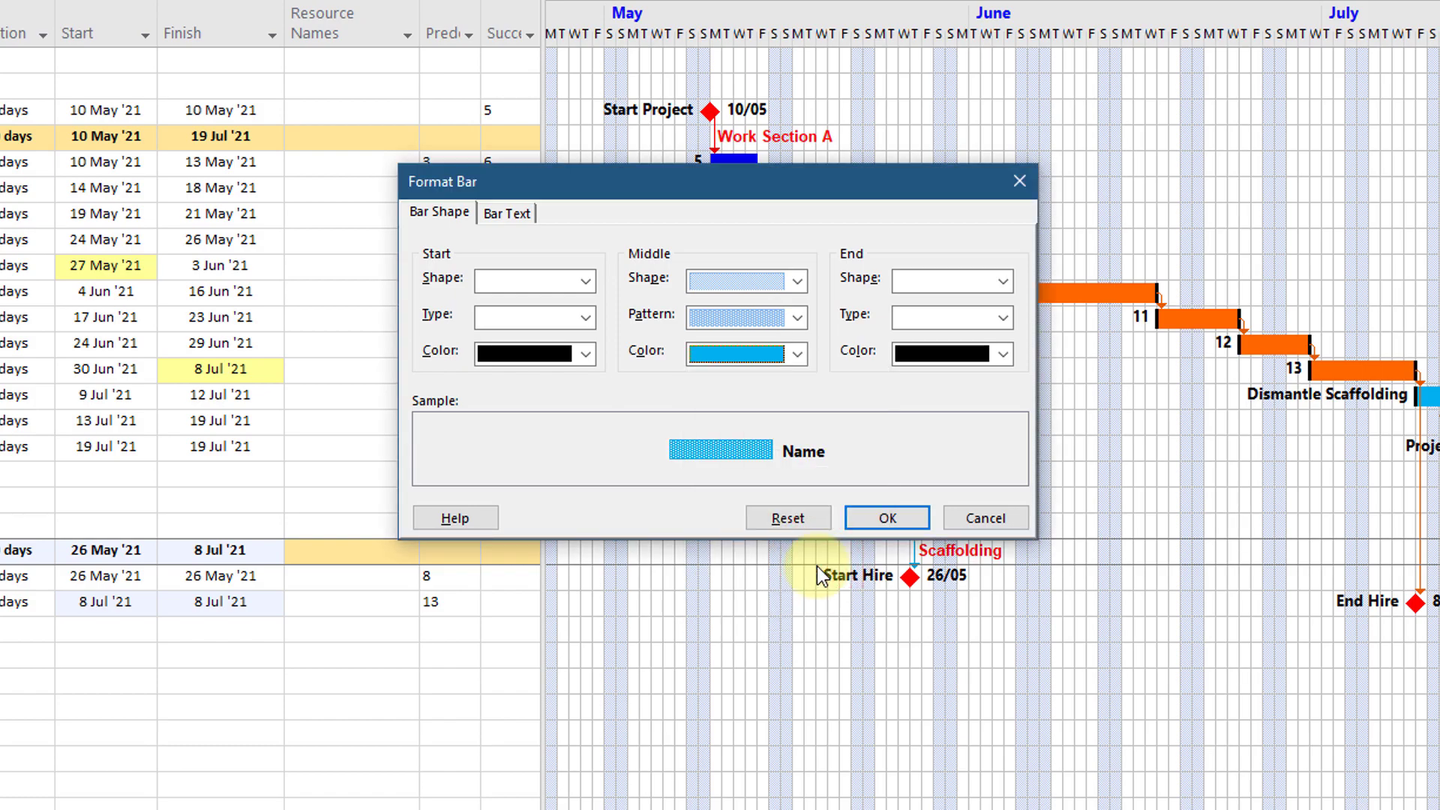
Add solid vertical-line start and end shapes to the Scaffolding bar, apply the format, and collapse the Scaffolding summary task
{"action": "left_click", "coordinate": [587, 281]}
{"action": "left_click", "coordinate": [554, 602]}
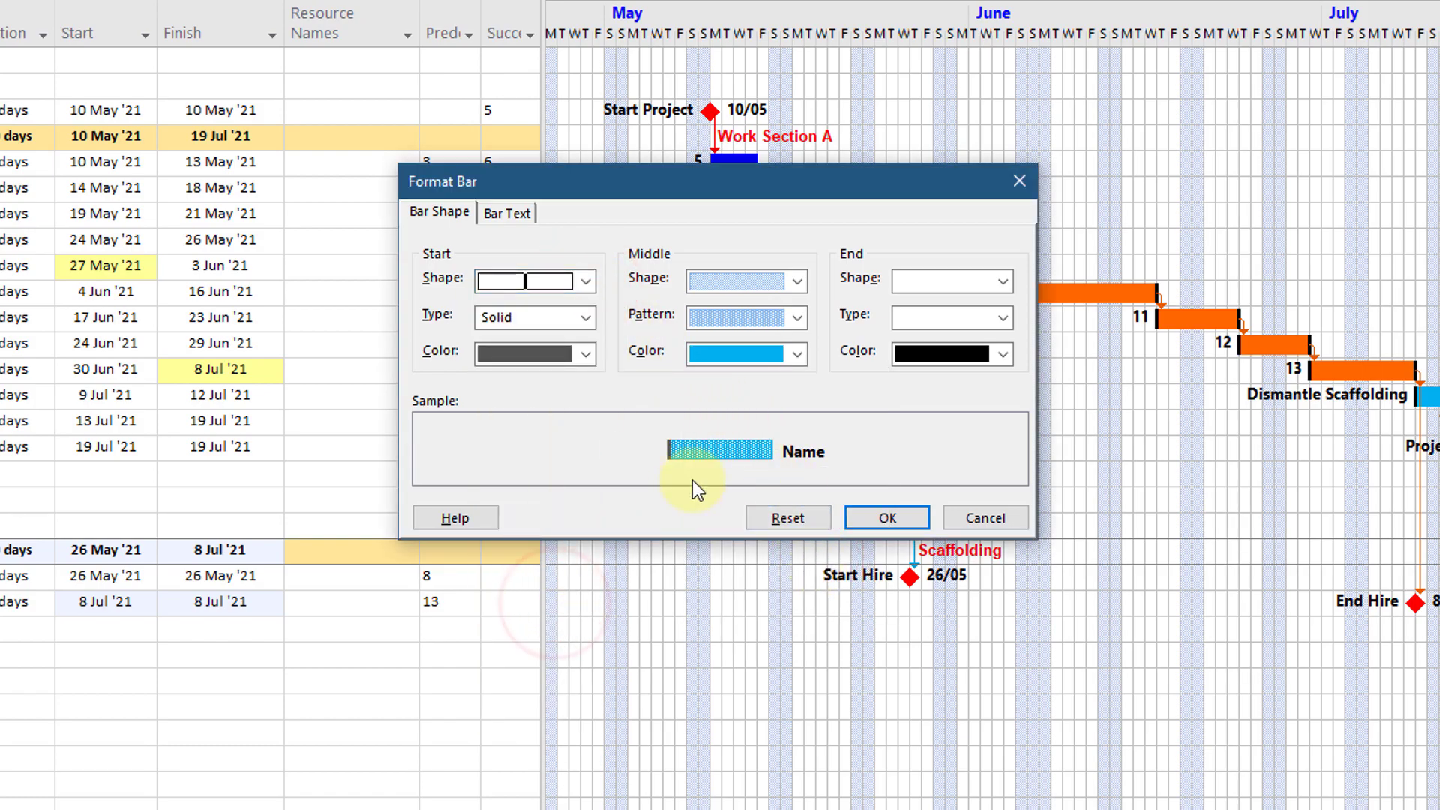
{"action": "left_click", "coordinate": [1000, 282]}
{"action": "left_click", "coordinate": [966, 600]}
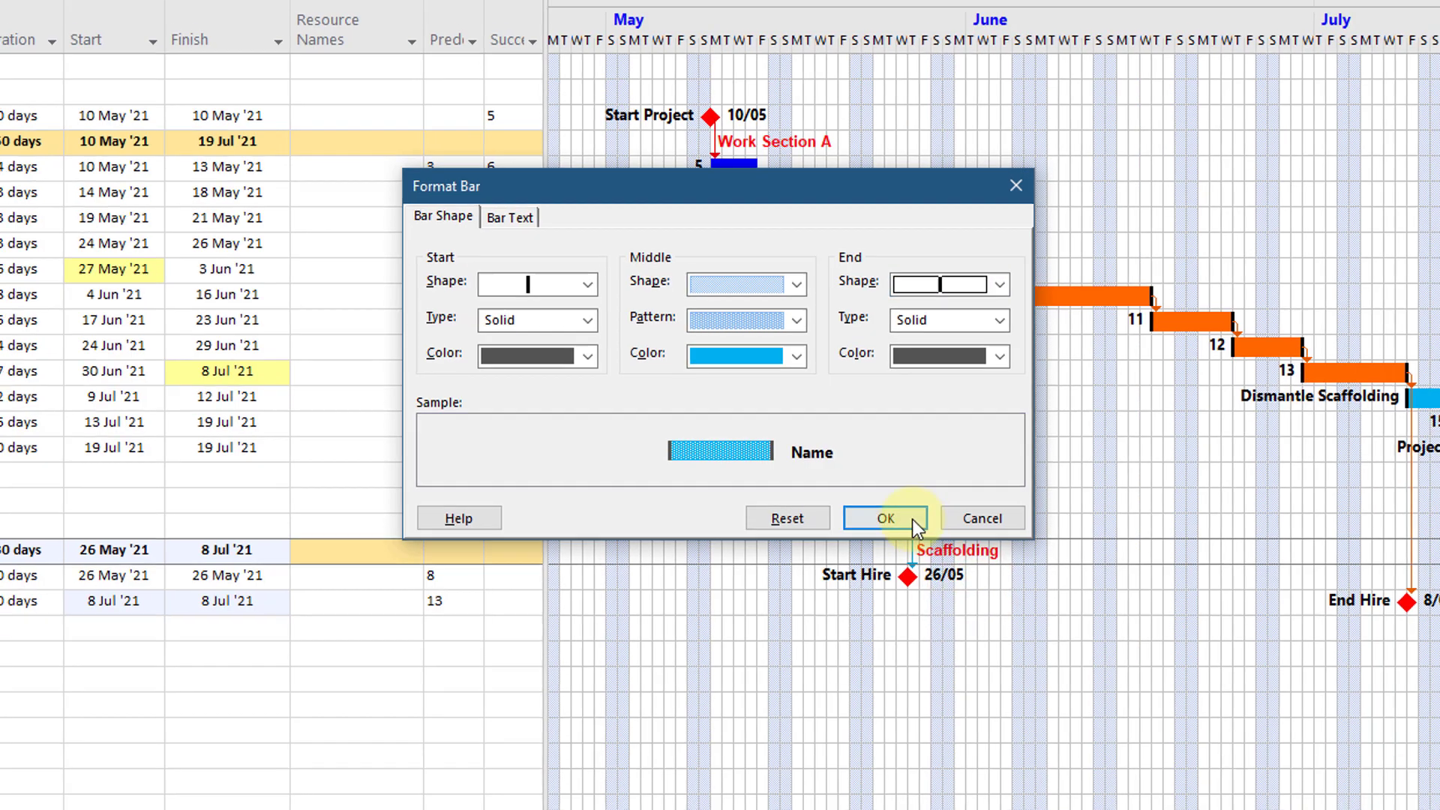
{"action": "left_click", "coordinate": [896, 519]}
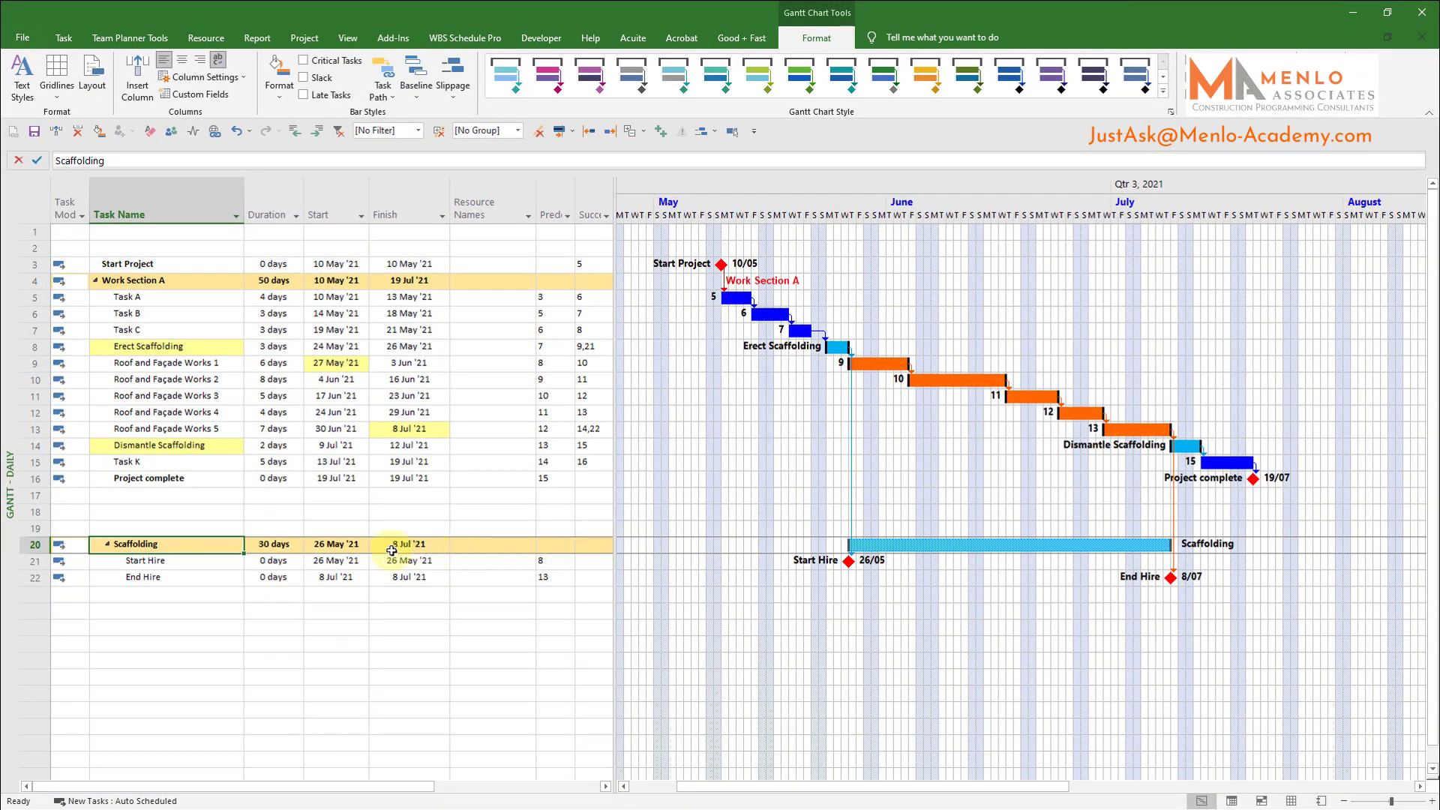
{"action": "left_click", "coordinate": [106, 543]}
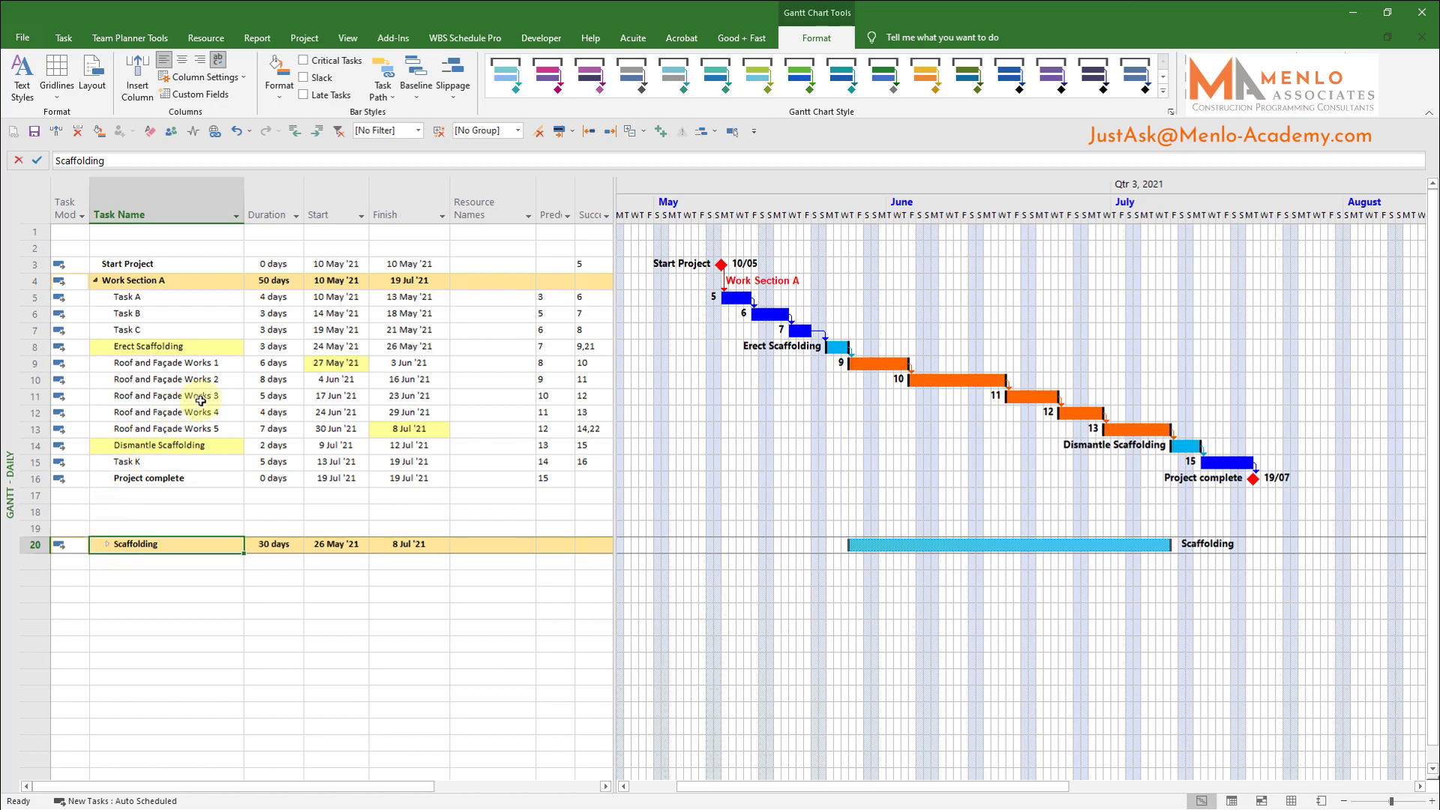
Set the duration of Roof and Façade Works 3 to 10 days
{"action": "left_click", "coordinate": [263, 400]}
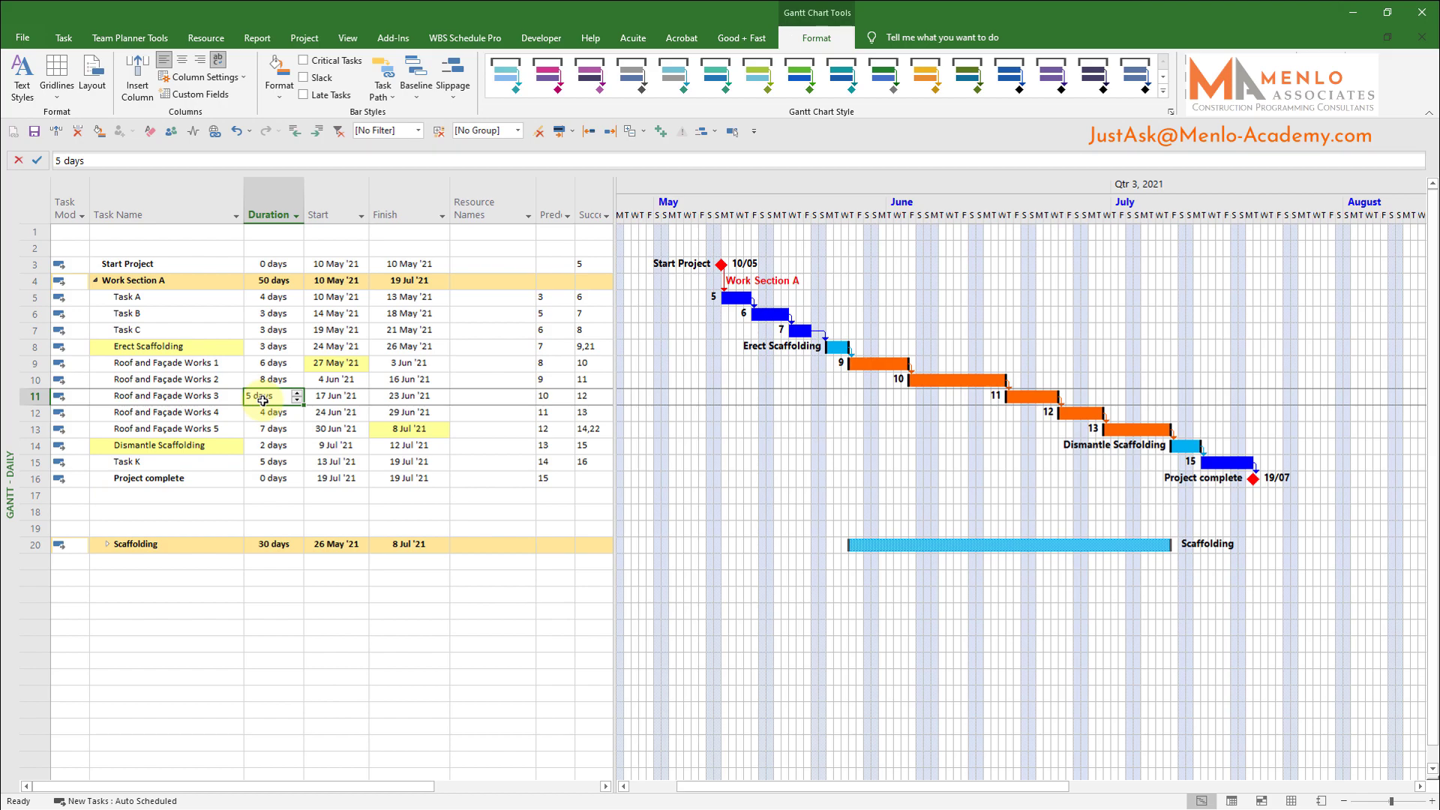
{"action": "type", "text": "10"}
{"action": "key", "text": "Return"}
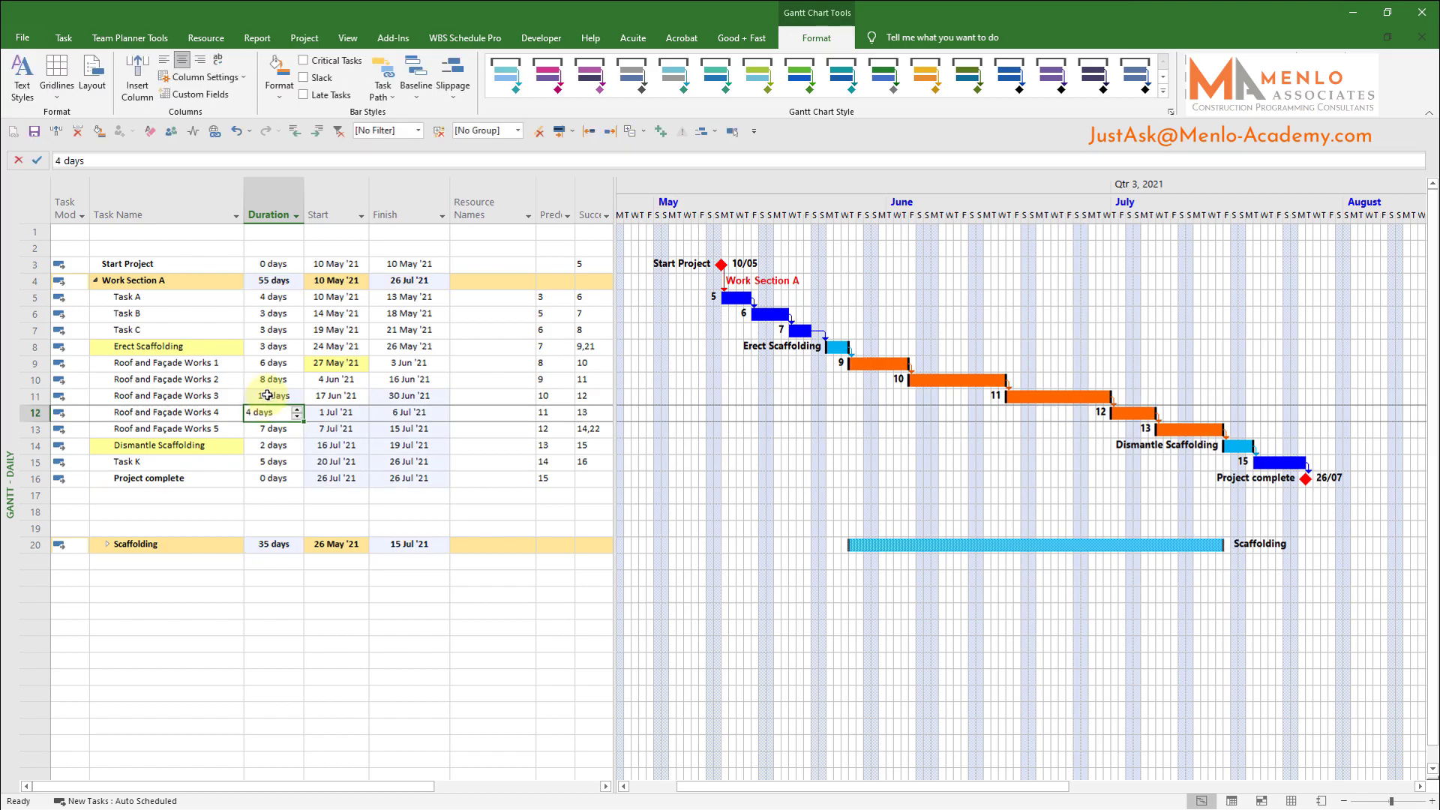
Set the duration of Roof and Façade Works 3 to 3 days
{"action": "left_click", "coordinate": [268, 395]}
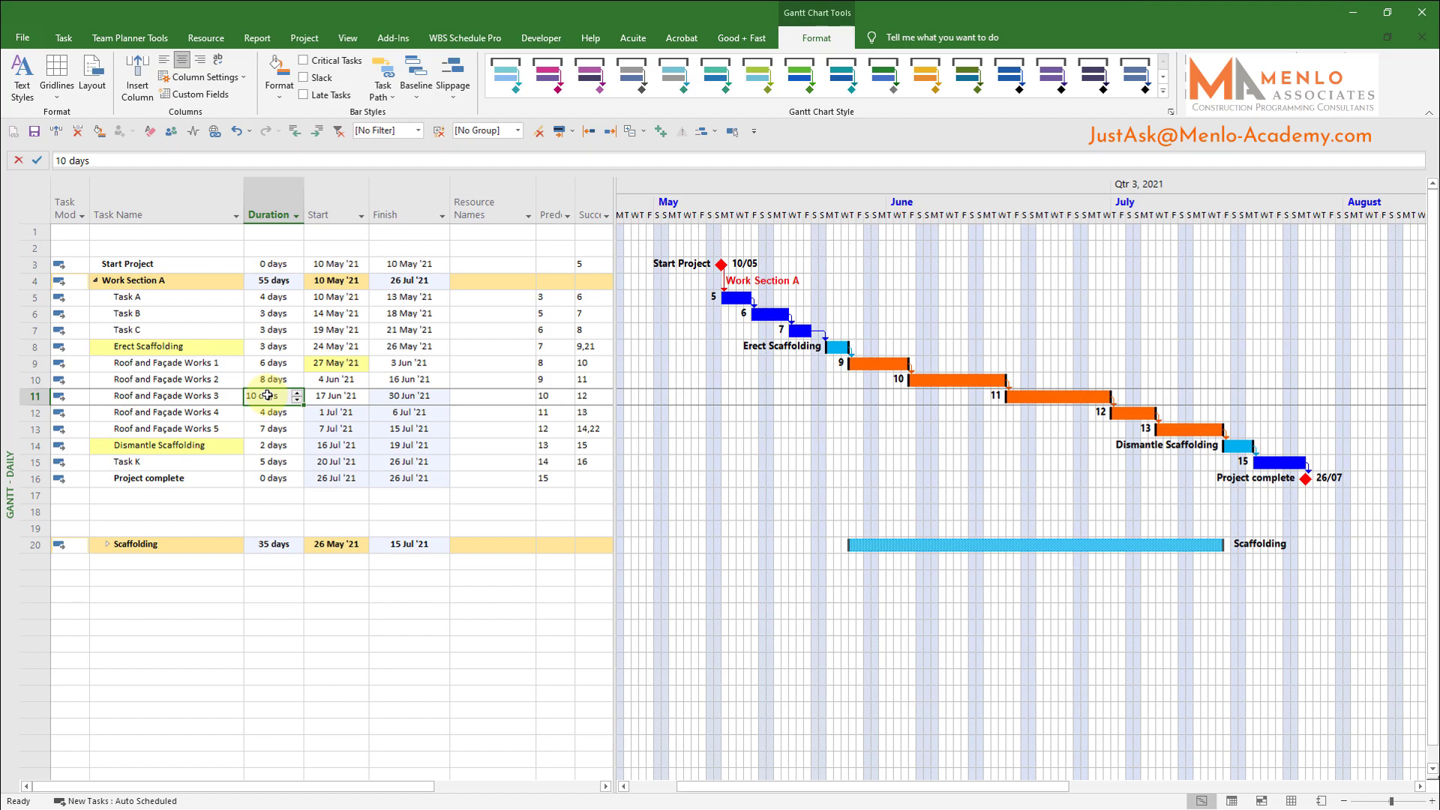
{"action": "type", "text": "5"}
{"action": "key", "text": "Return"}
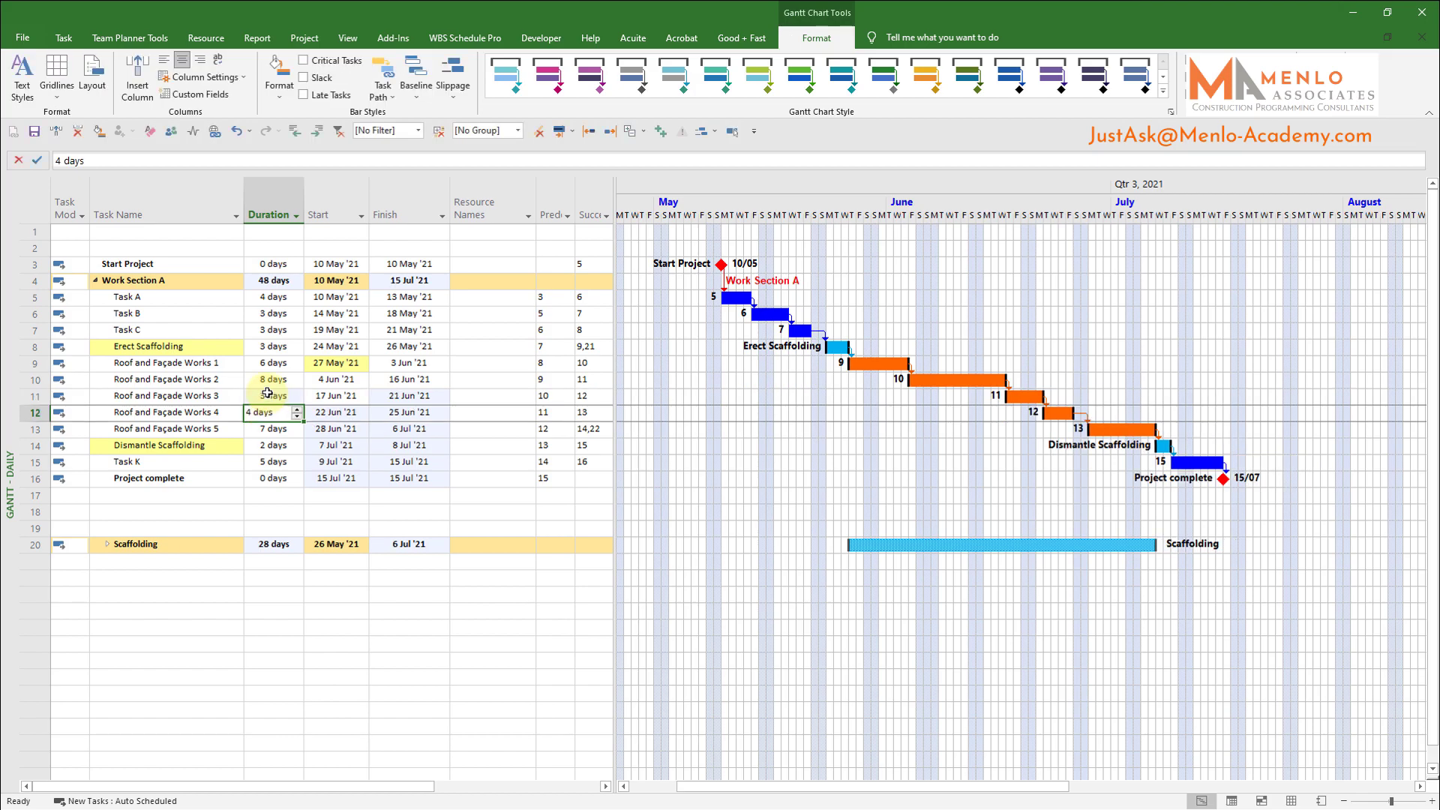
Try a 2-day duration for Roof and Façade Works 1 and set it back to 6 days
{"action": "left_click", "coordinate": [272, 364]}
{"action": "type", "text": "2"}
{"action": "key", "text": "Return"}
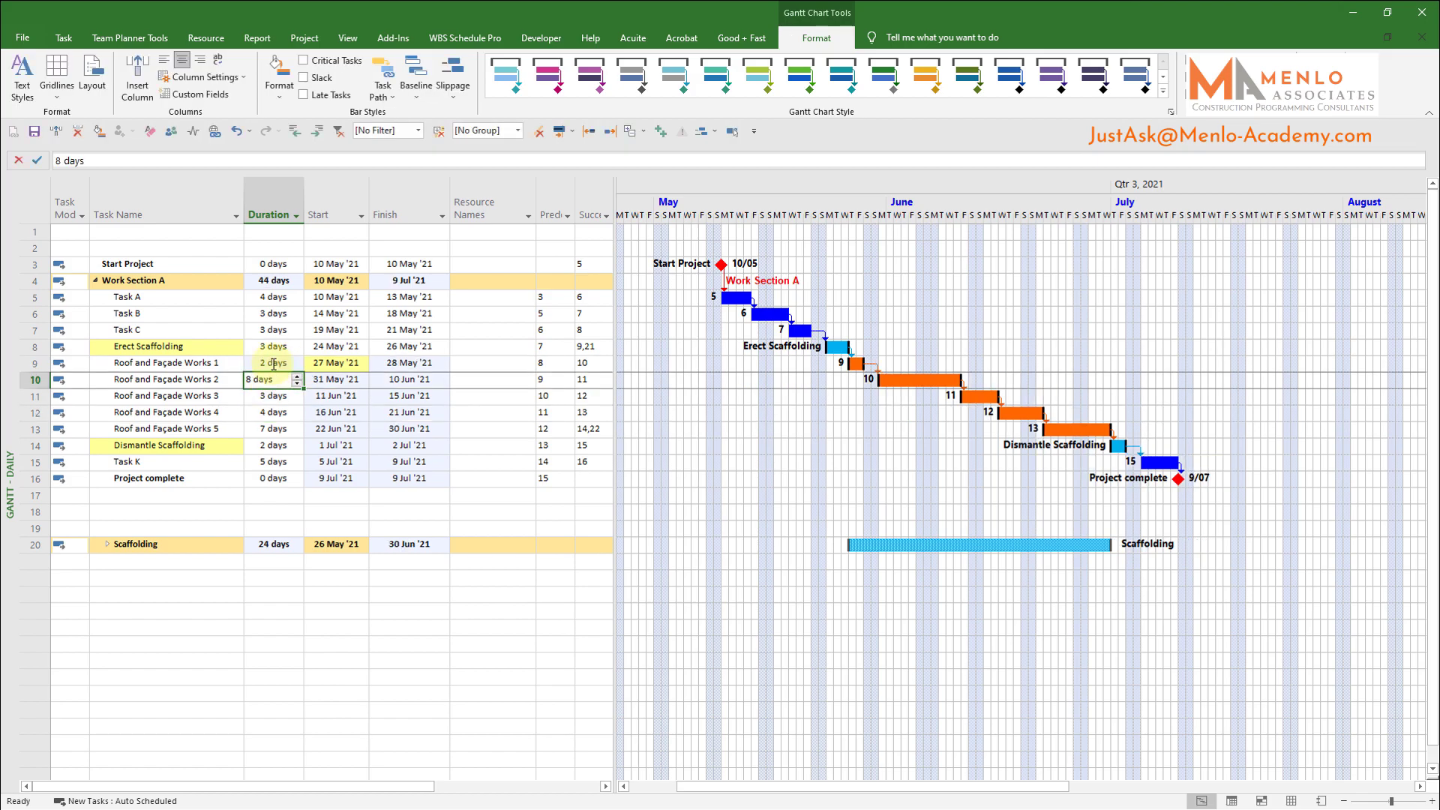
{"action": "left_click", "coordinate": [273, 363]}
{"action": "type", "text": "6"}
{"action": "key", "text": "Return"}
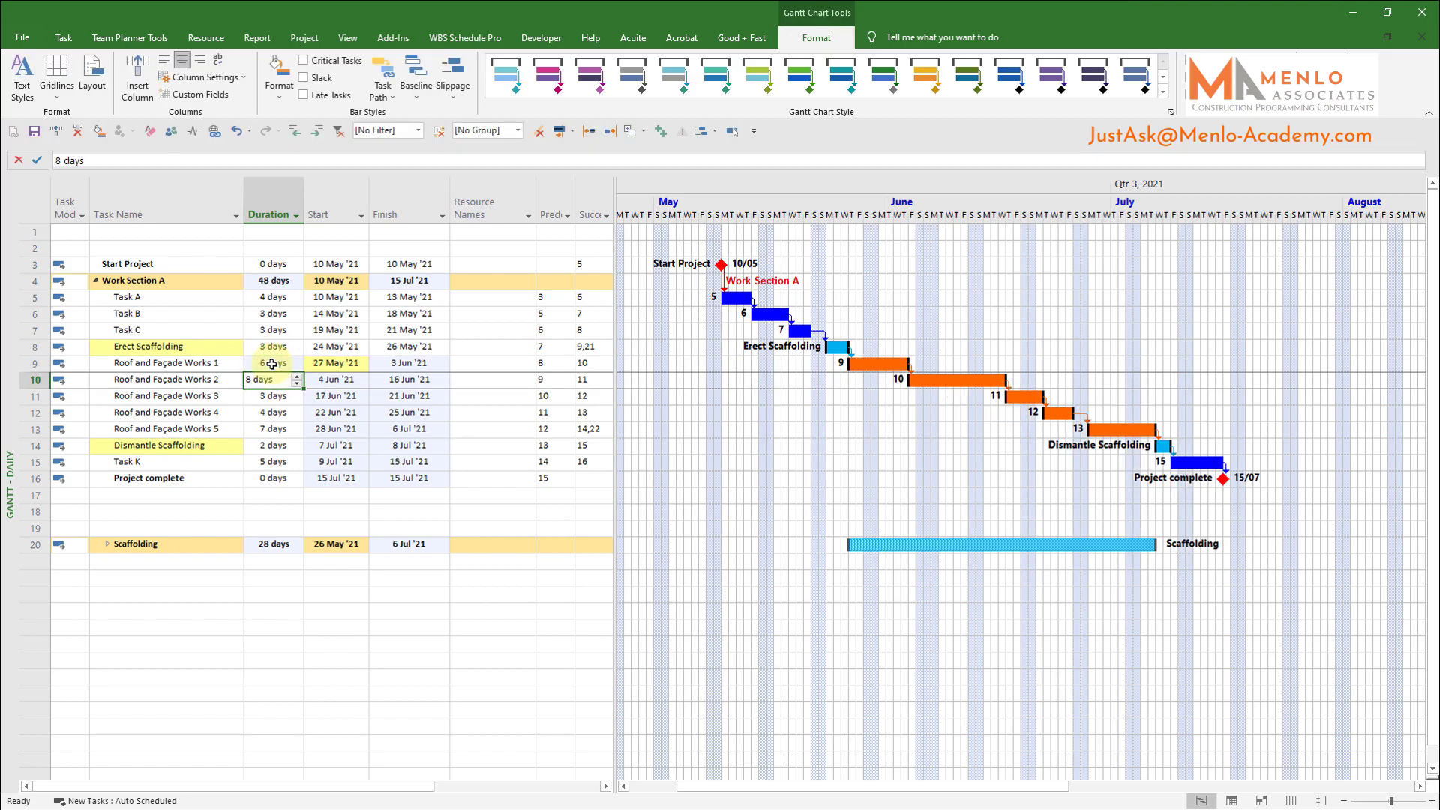
Switch to the Resource Sheet view to examine the scaffolding resources and their rates
{"action": "right_click", "coordinate": [9, 558]}
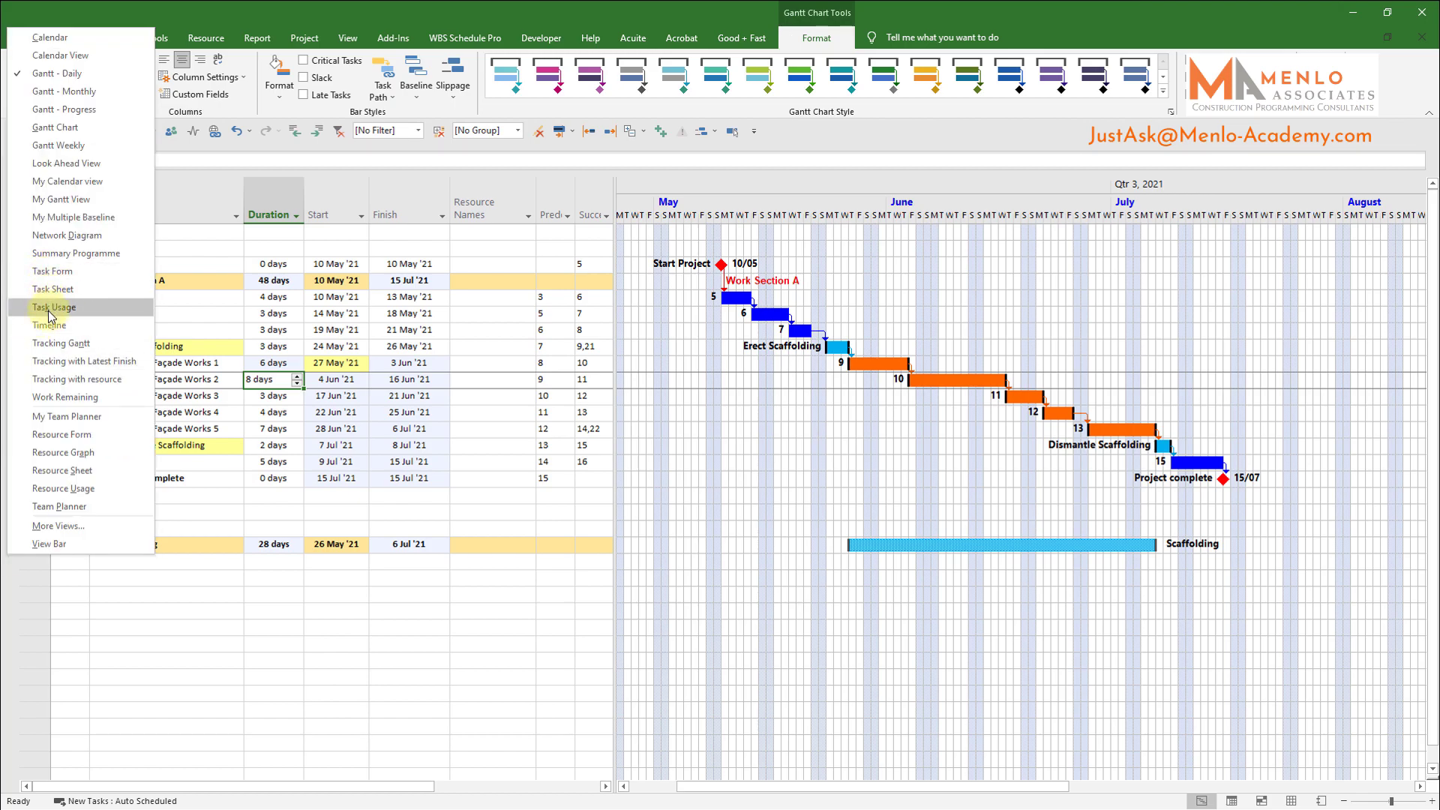
{"action": "left_click", "coordinate": [58, 471]}
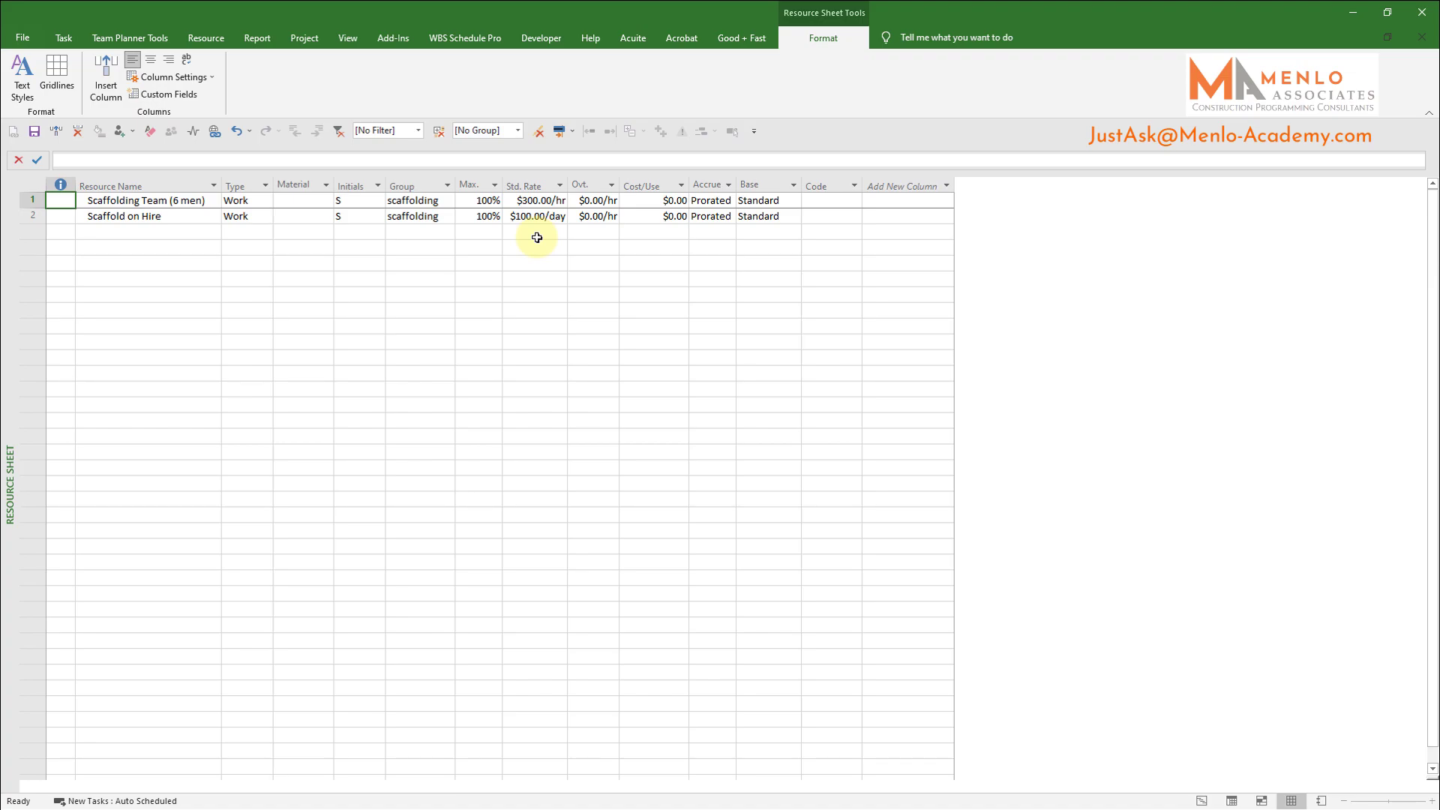
Return to the Gantt - Daily view and assign Scaffolding Team (6 men) to Erect Scaffolding and Dismantle Scaffolding
{"action": "right_click", "coordinate": [11, 425]}
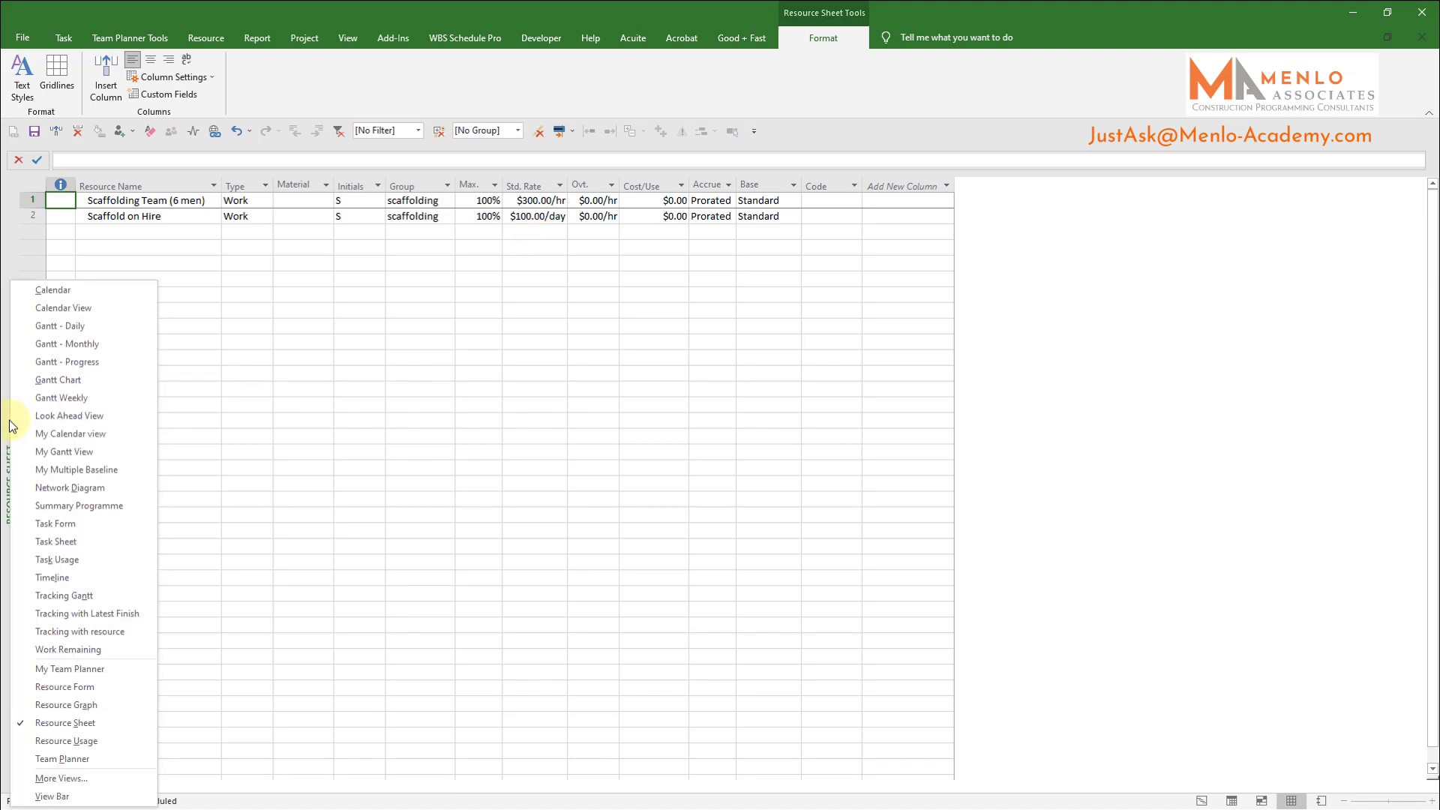
{"action": "left_click", "coordinate": [61, 329]}
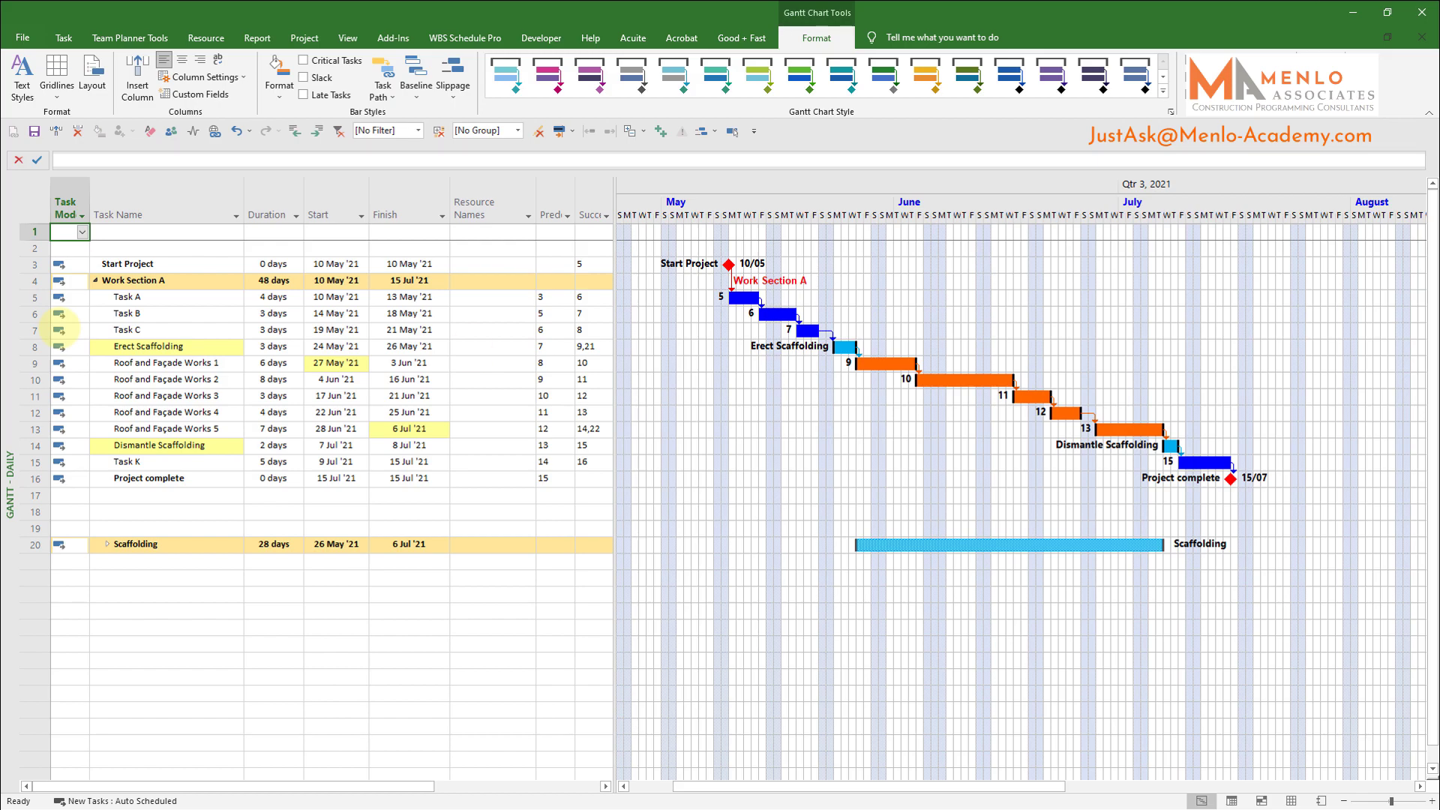
{"action": "left_click", "coordinate": [480, 347]}
{"action": "left_click", "coordinate": [528, 346]}
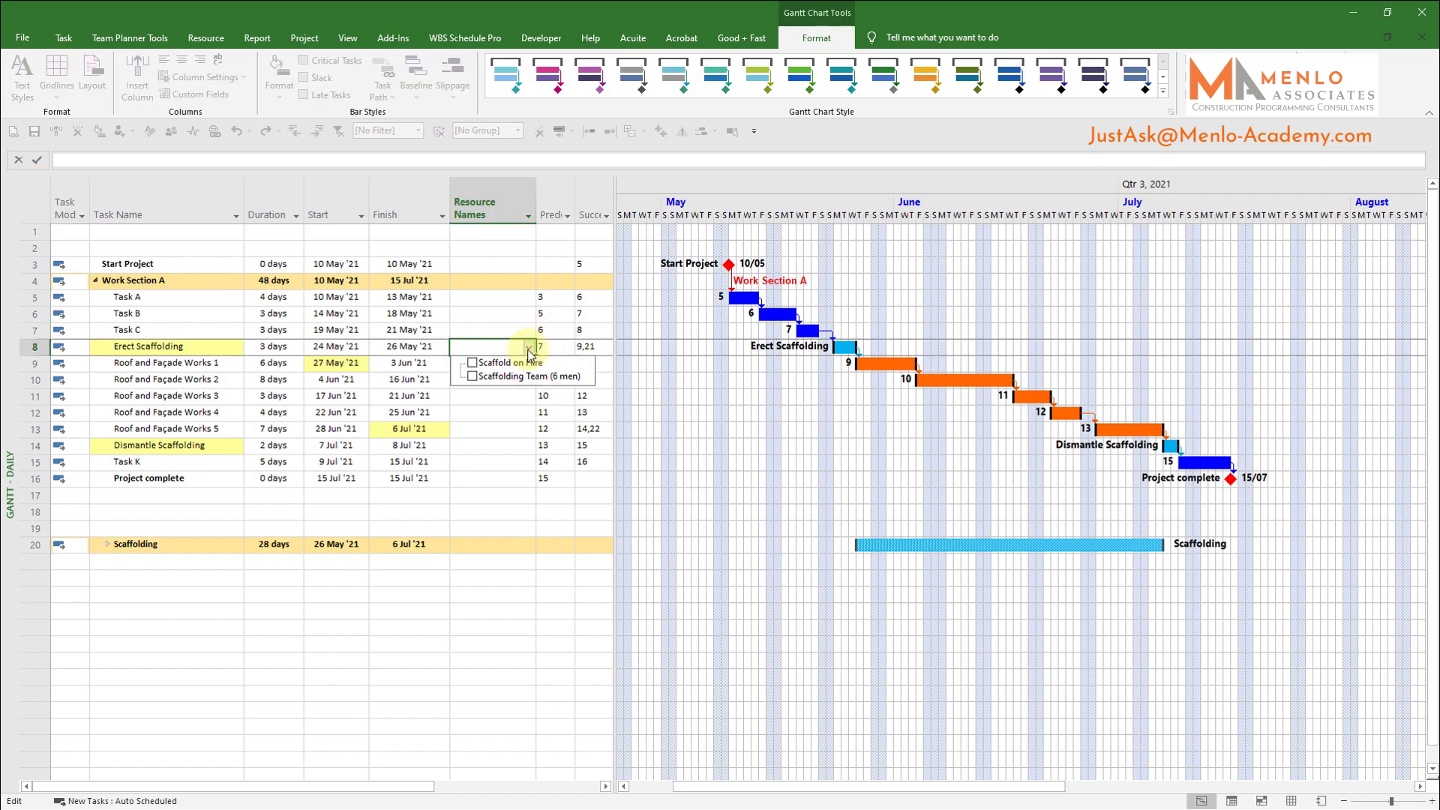
{"action": "left_click", "coordinate": [473, 377]}
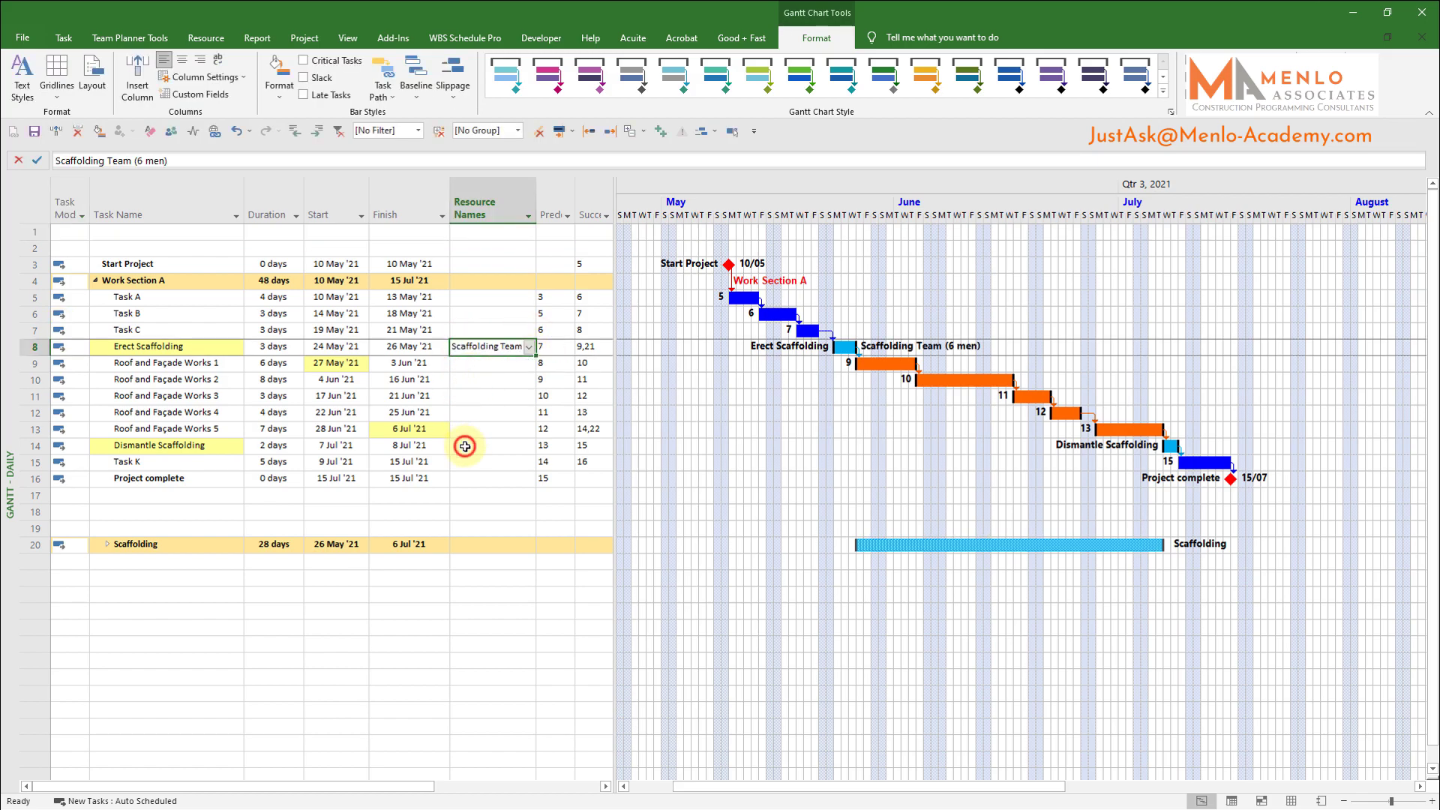
{"action": "left_click", "coordinate": [468, 444]}
{"action": "left_click", "coordinate": [528, 446]}
{"action": "left_click", "coordinate": [472, 475]}
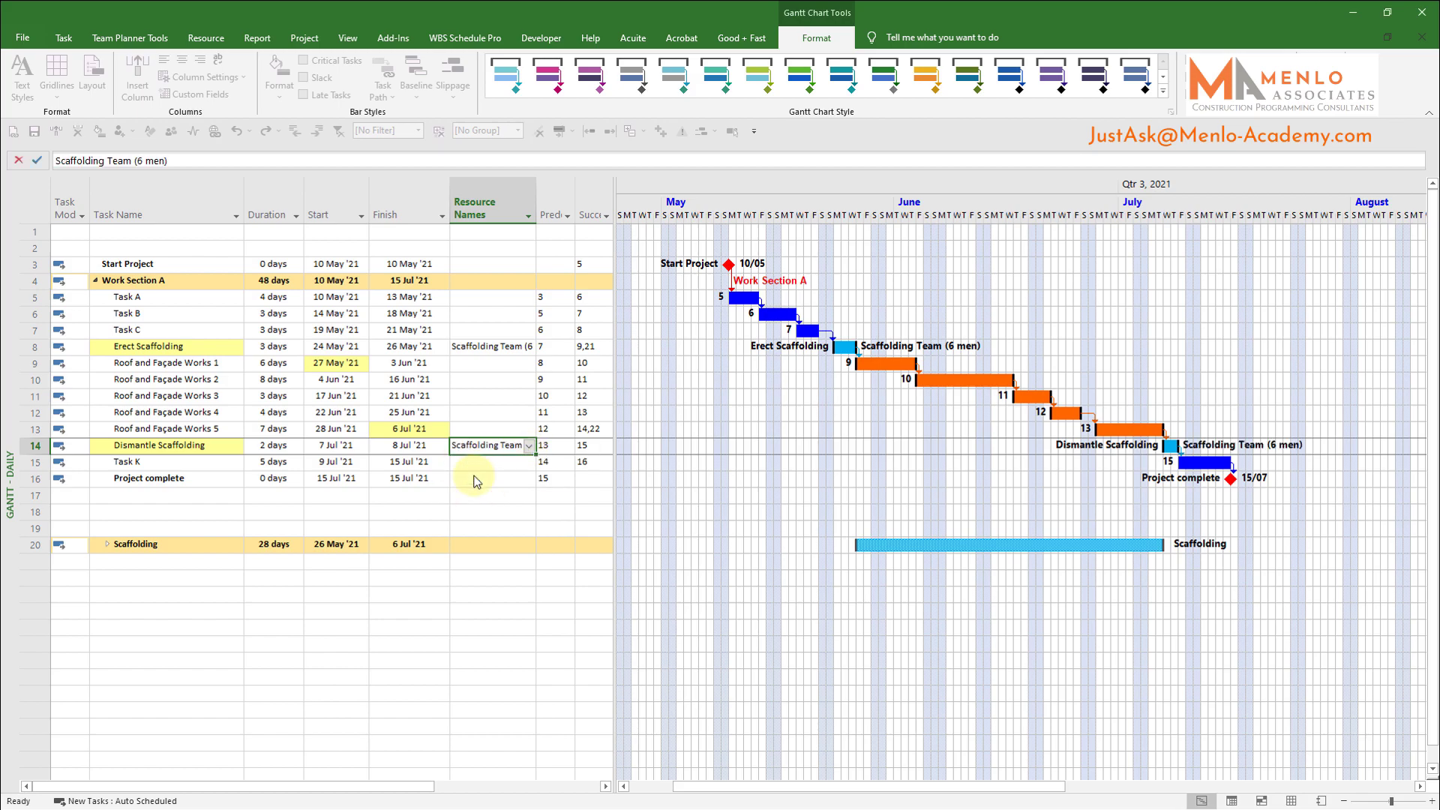
Assign the Scaffold on Hire resource to the Scaffolding summary task
{"action": "left_click", "coordinate": [481, 545]}
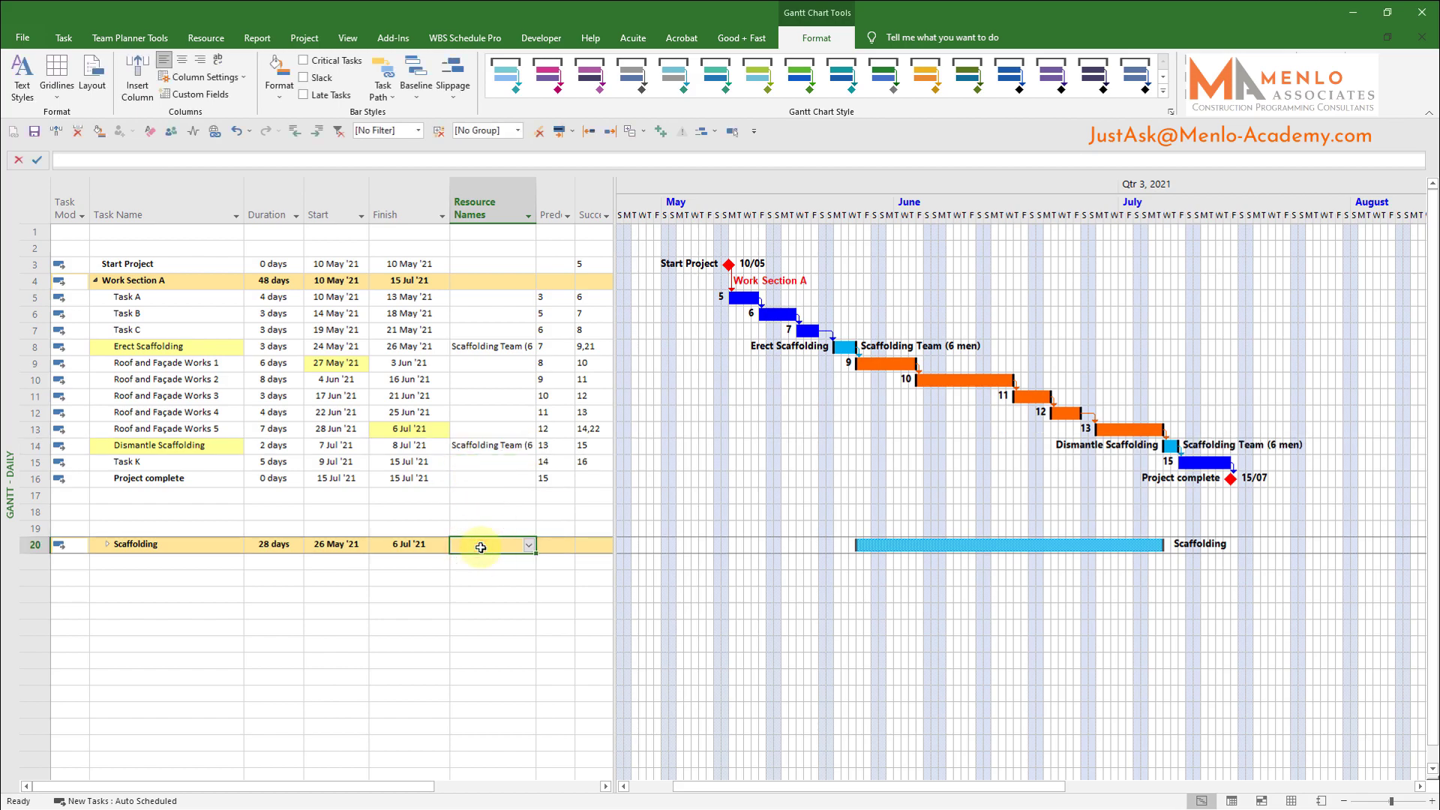
{"action": "left_click", "coordinate": [528, 545]}
{"action": "left_click", "coordinate": [505, 564]}
{"action": "key", "text": "Return"}
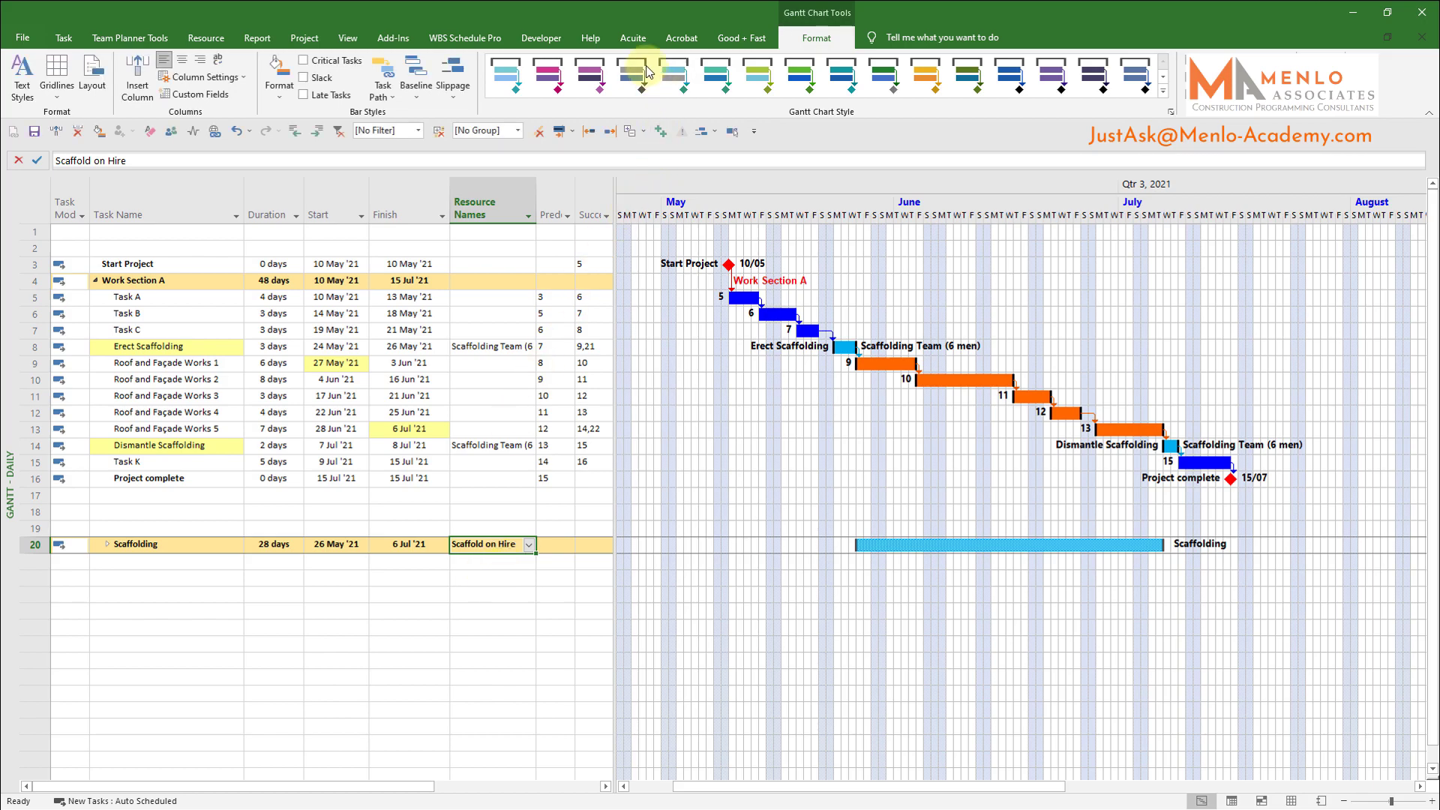
Show the task form with cost details below the Gantt chart and examine the costs of Scaffolding, Dismantle Scaffolding and Erect Scaffolding
{"action": "left_click", "coordinate": [347, 37]}
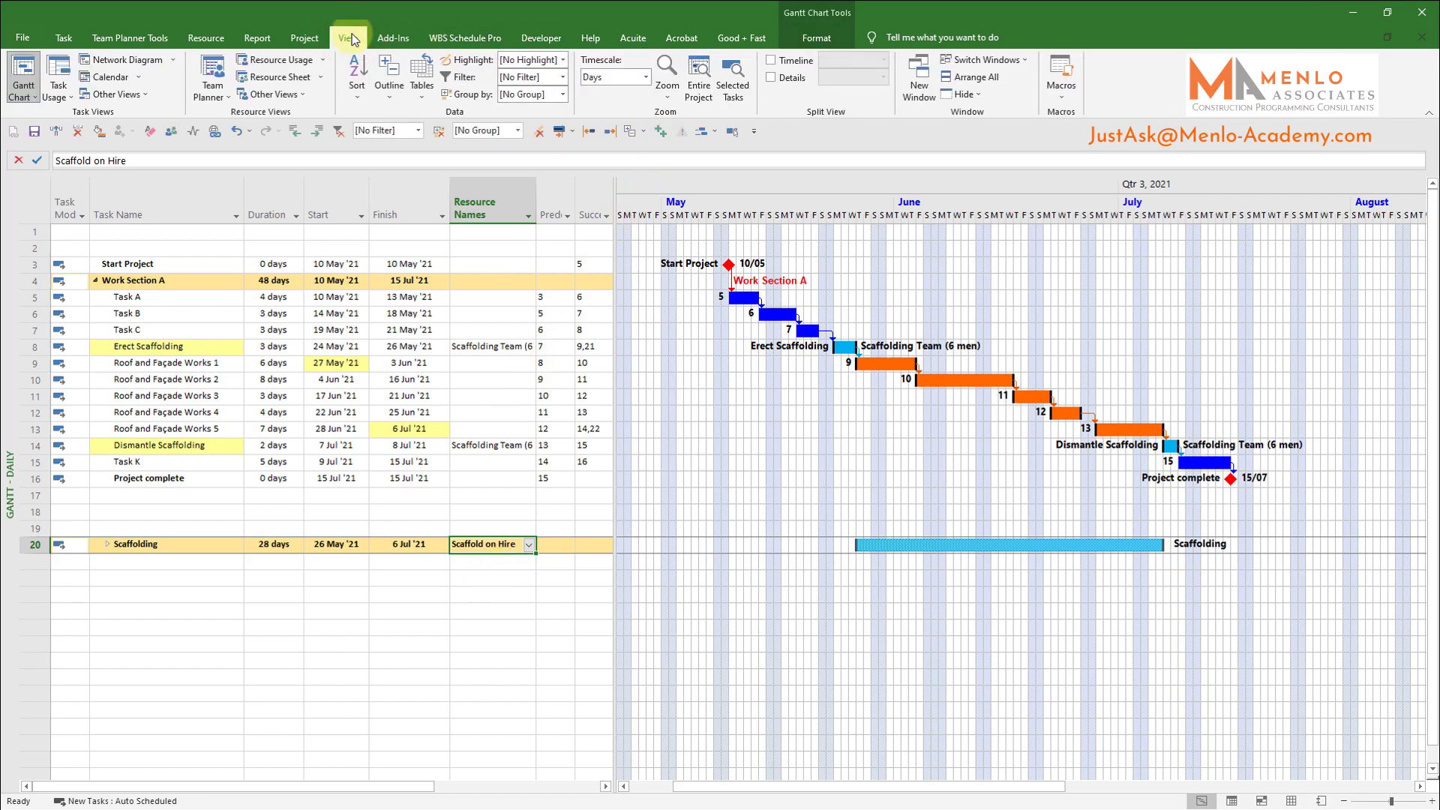
{"action": "left_click", "coordinate": [771, 77]}
{"action": "left_click_drag", "start_coordinate": [673, 484], "coordinate": [680, 692]}
{"action": "right_click", "coordinate": [670, 752]}
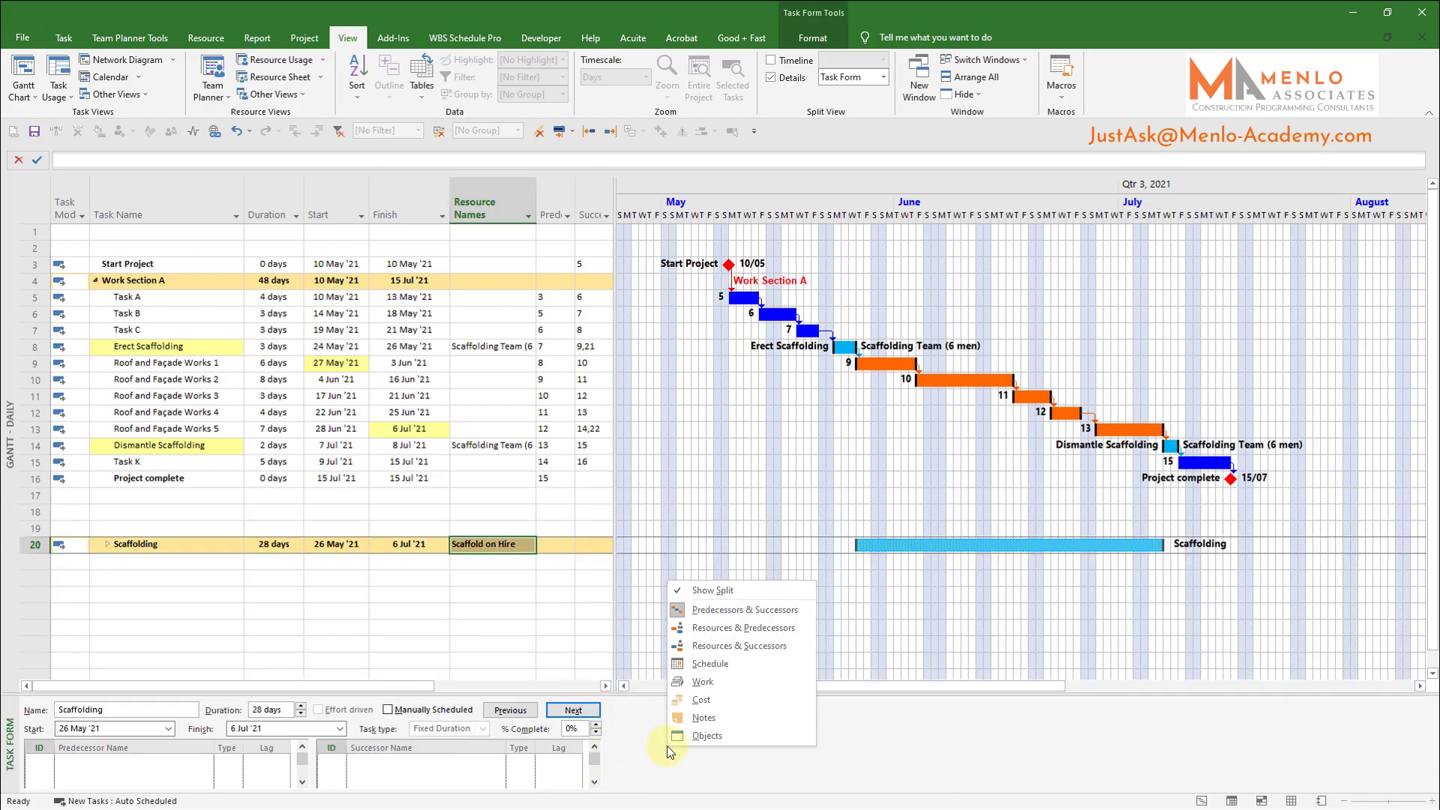
{"action": "left_click", "coordinate": [688, 700]}
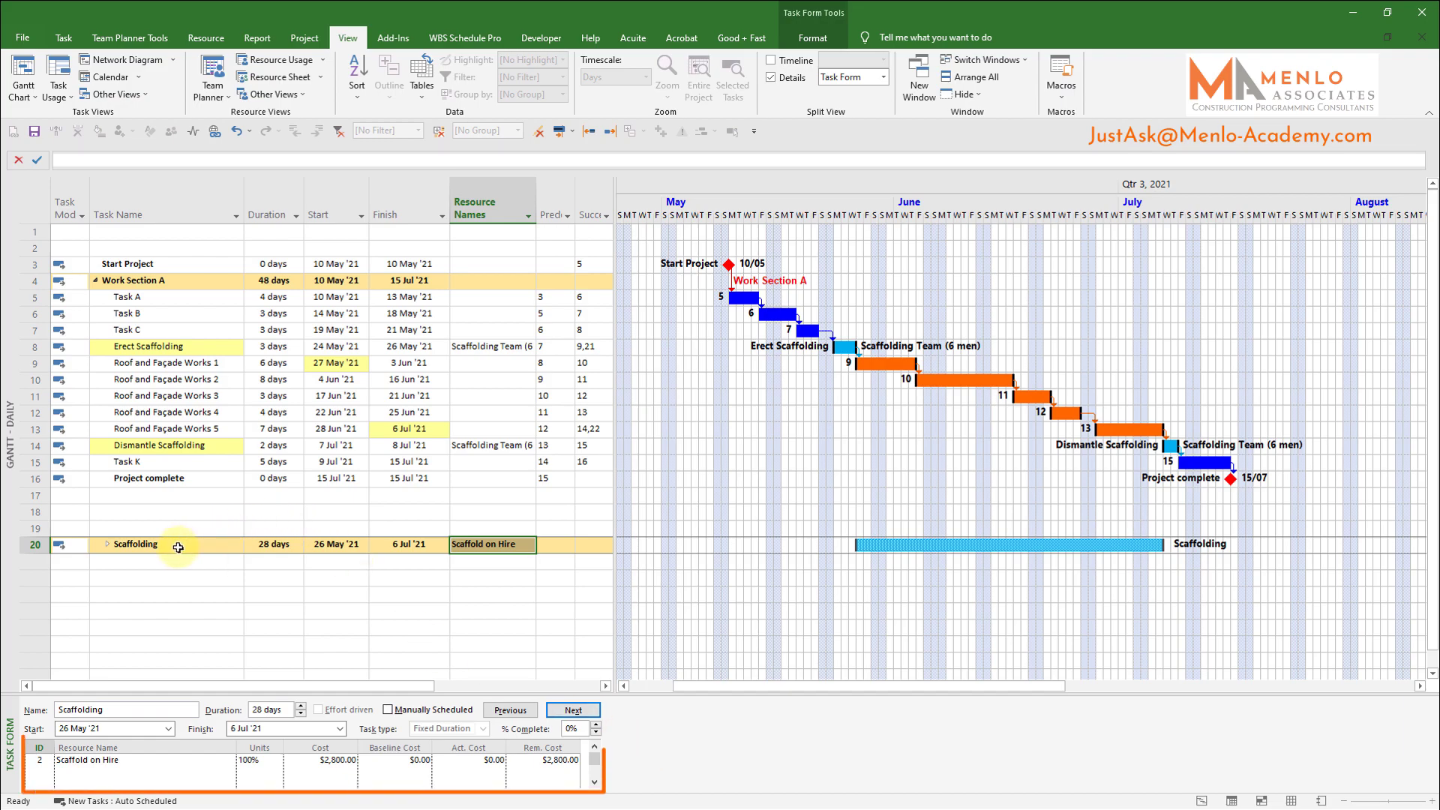
{"action": "left_click", "coordinate": [197, 448]}
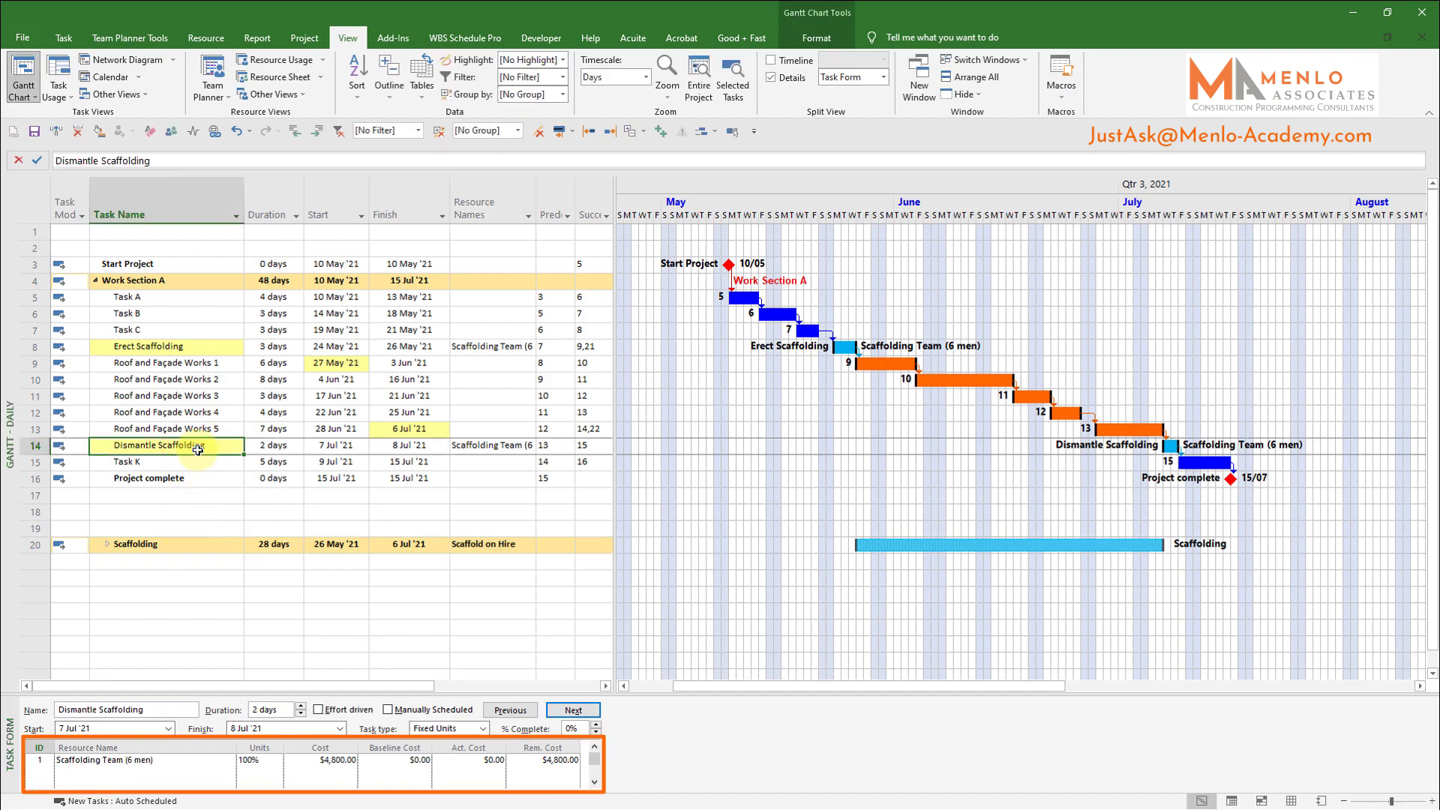
{"action": "left_click", "coordinate": [211, 350]}
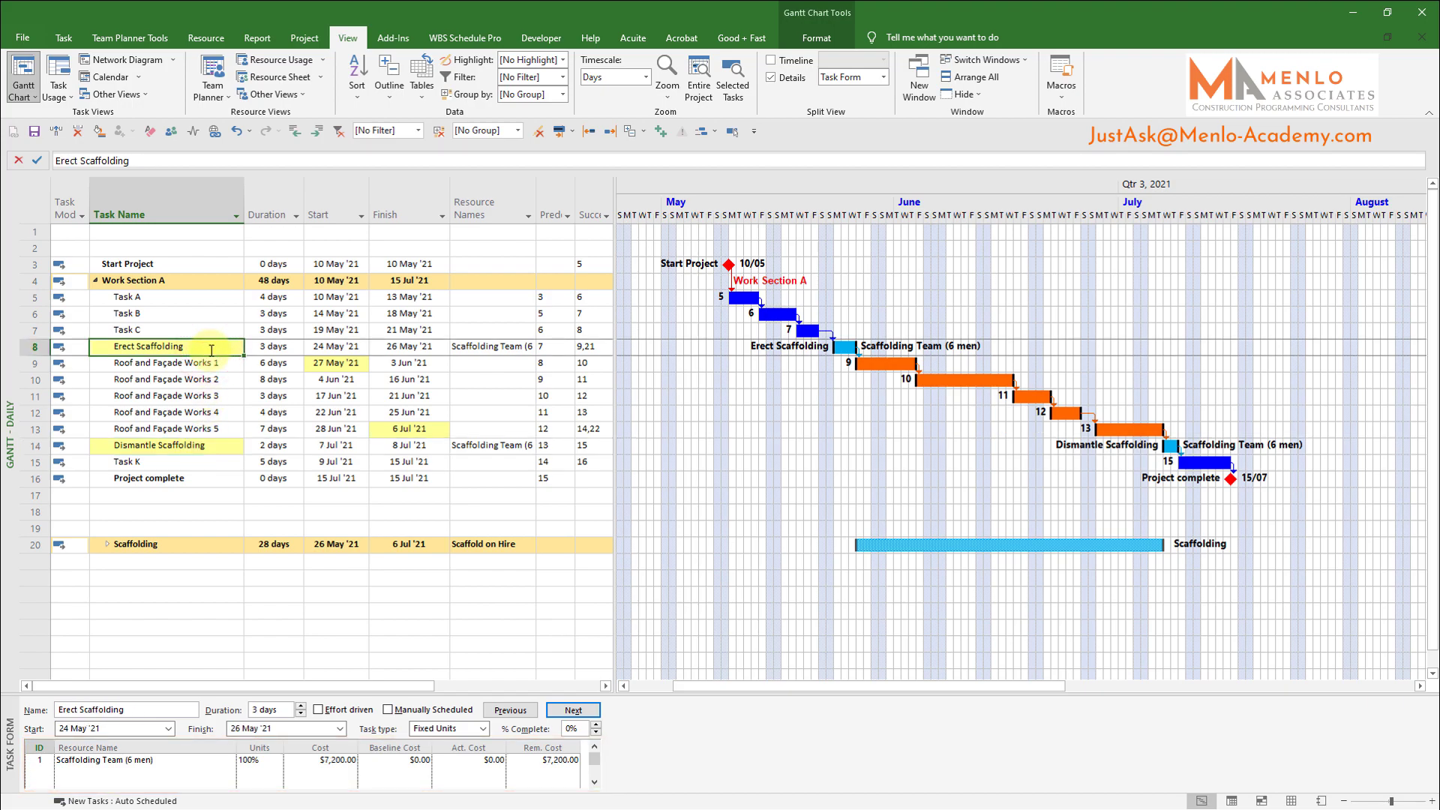
Apply the Cost table to the Gantt view and widen the table area to fit its columns
{"action": "left_click", "coordinate": [424, 86]}
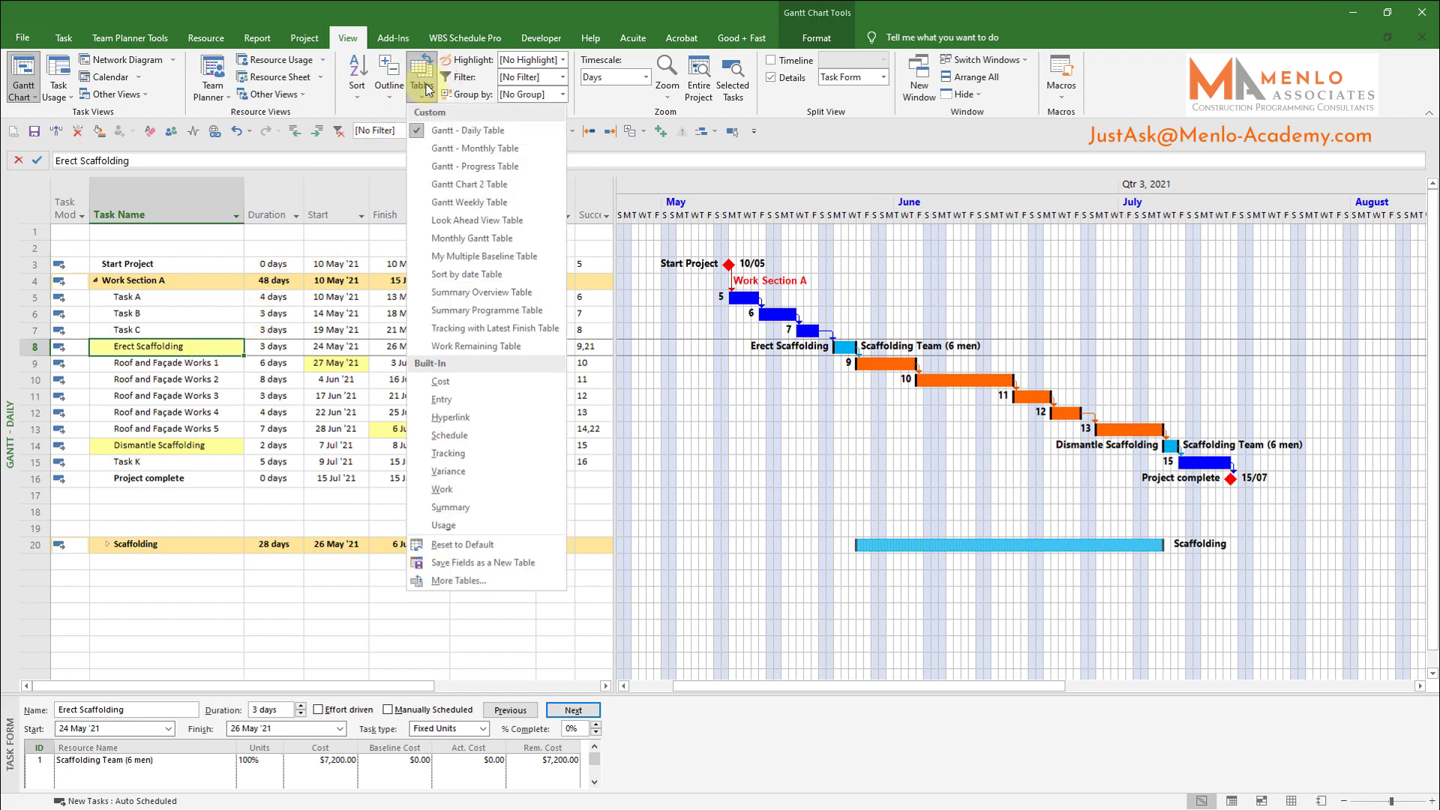
{"action": "left_click", "coordinate": [439, 383]}
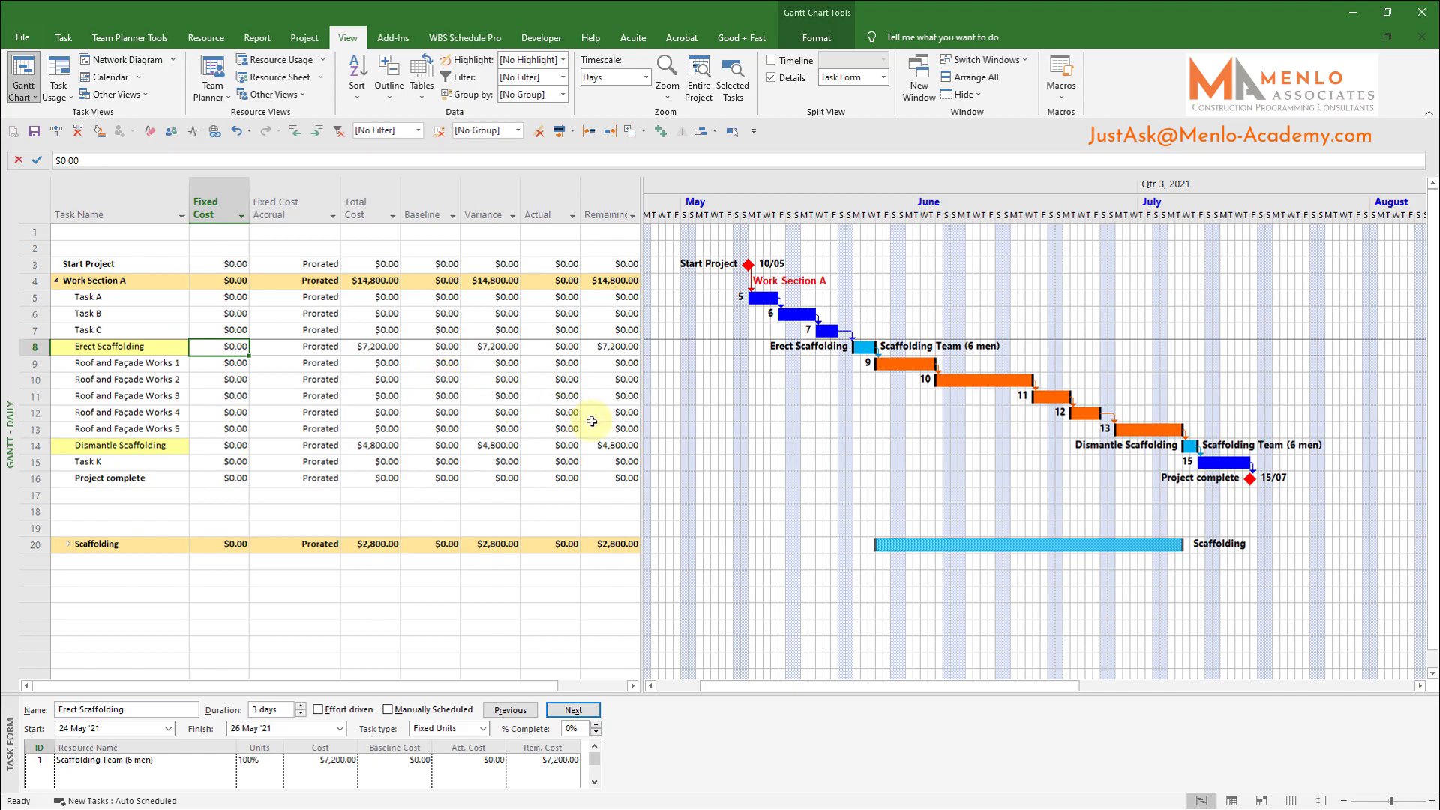
{"action": "left_click_drag", "start_coordinate": [641, 433], "coordinate": [647, 353]}
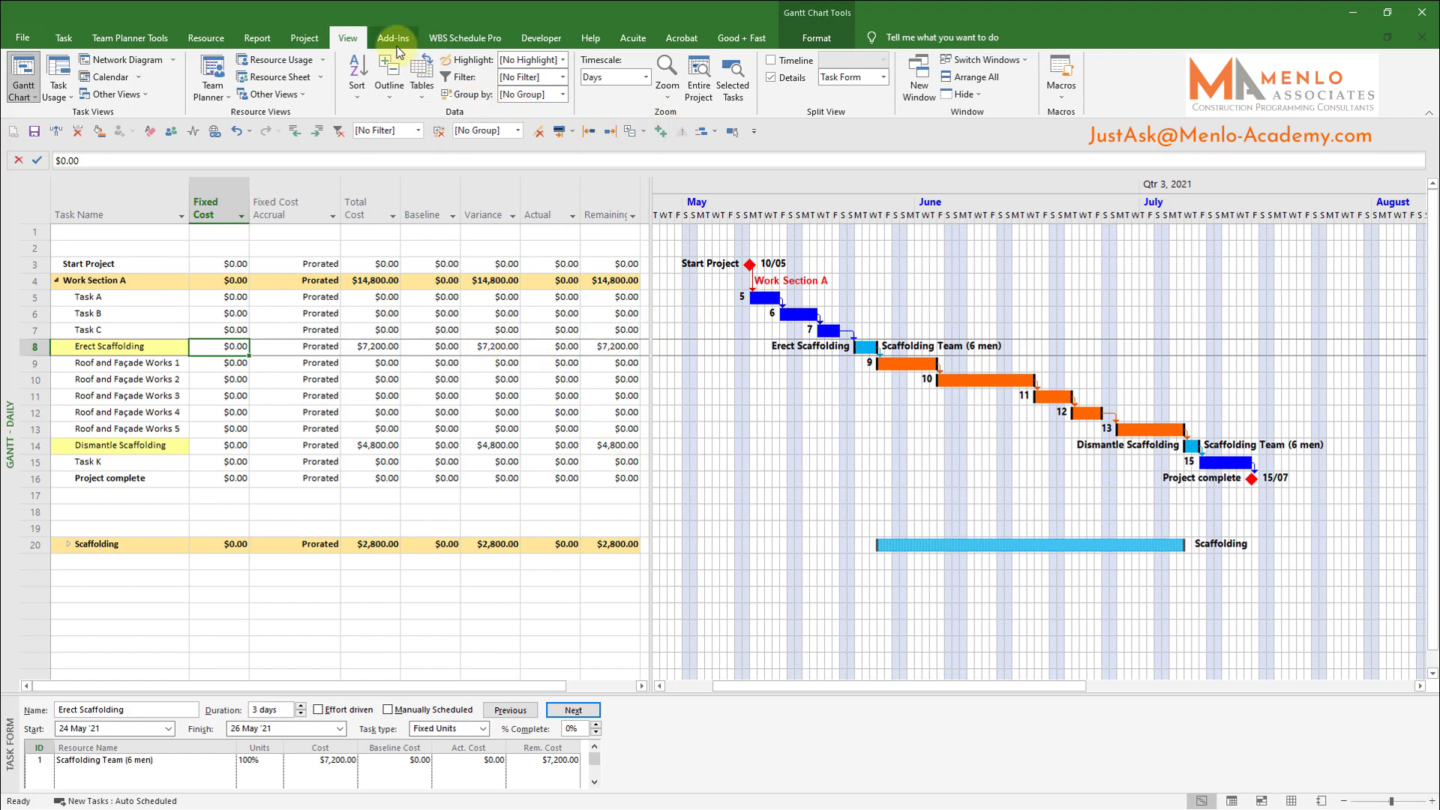
Set the project status date to 16 June 2021
{"action": "left_click", "coordinate": [305, 42]}
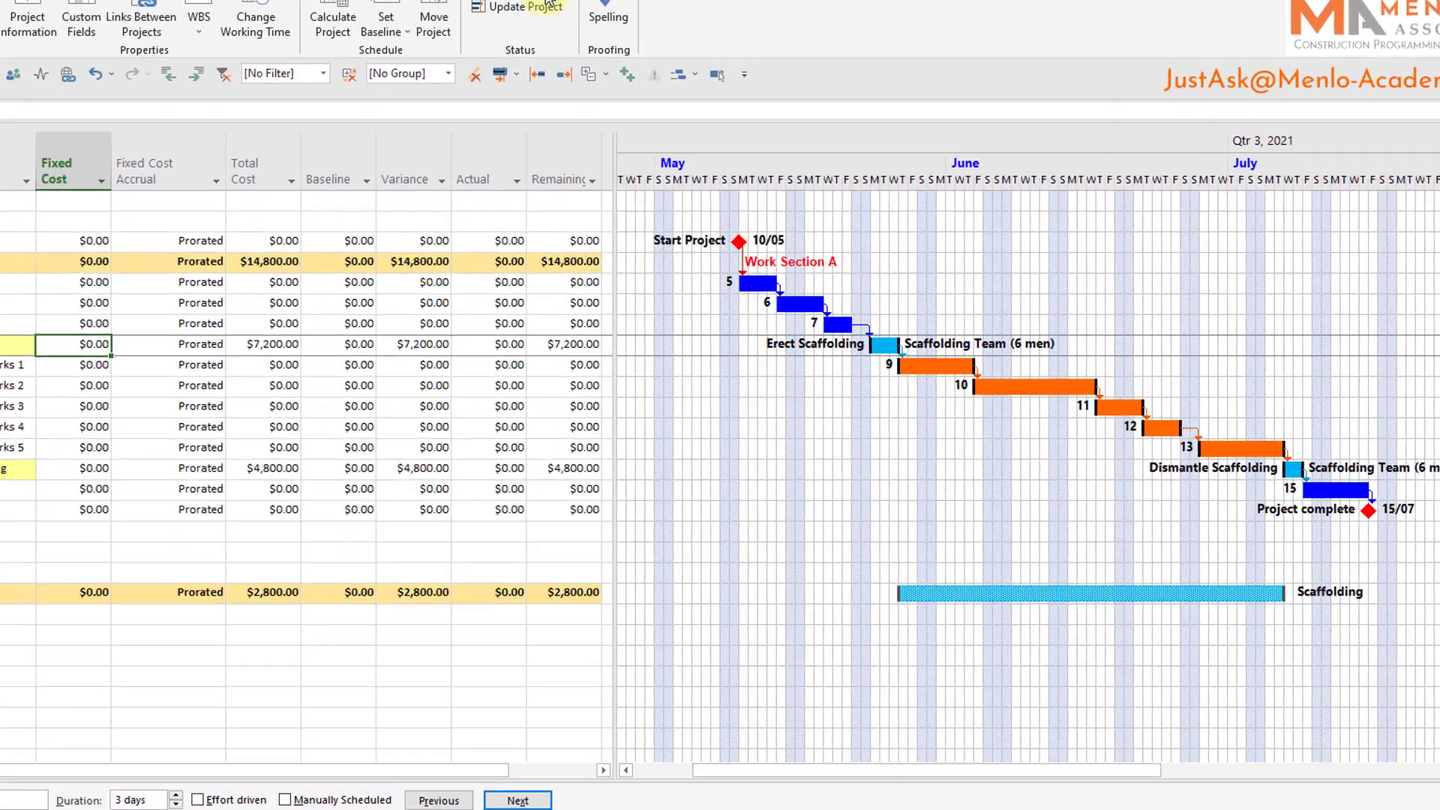
{"action": "left_click", "coordinate": [549, 2]}
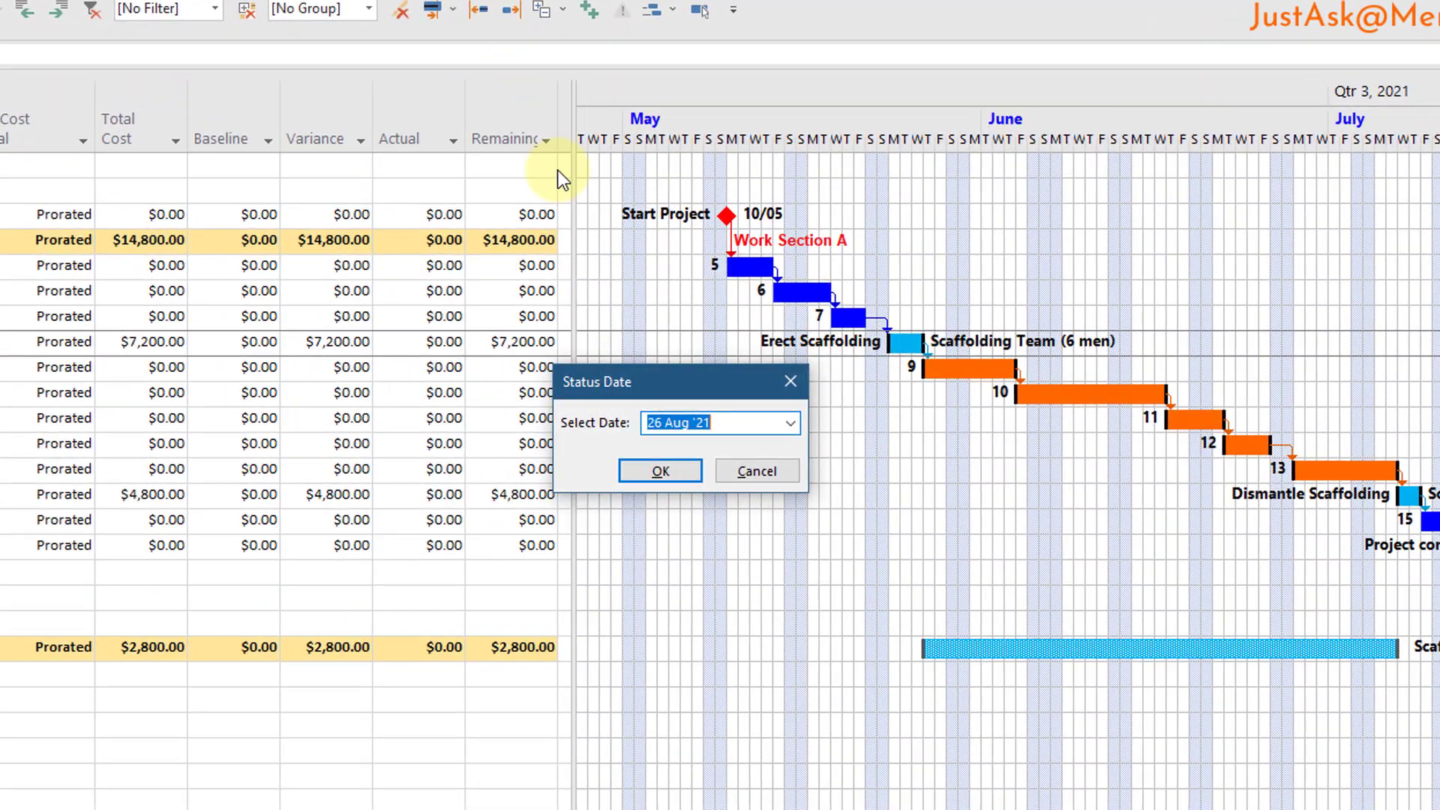
{"action": "left_click", "coordinate": [791, 411]}
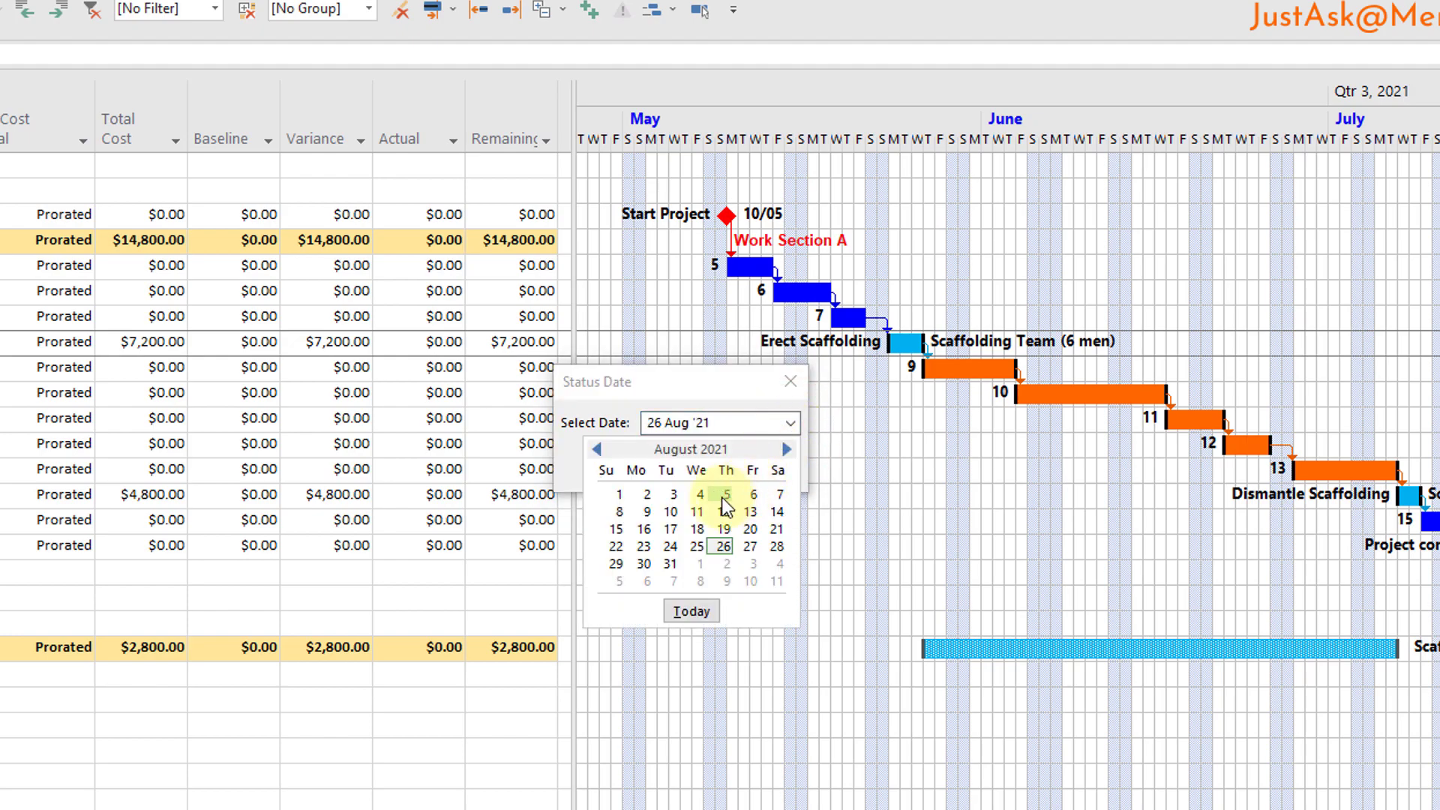
{"action": "left_click", "coordinate": [599, 449]}
{"action": "left_click", "coordinate": [599, 450]}
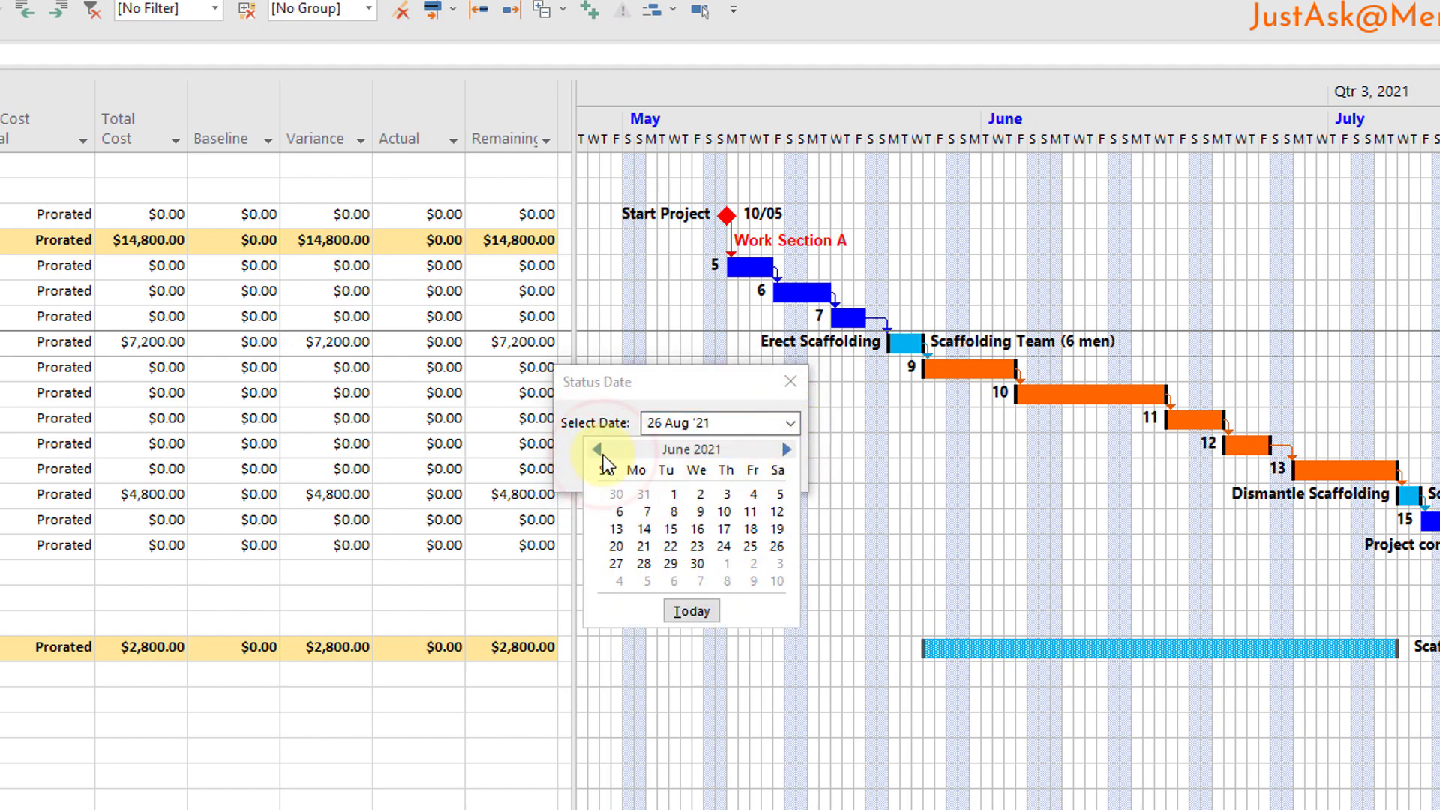
{"action": "left_click", "coordinate": [696, 528]}
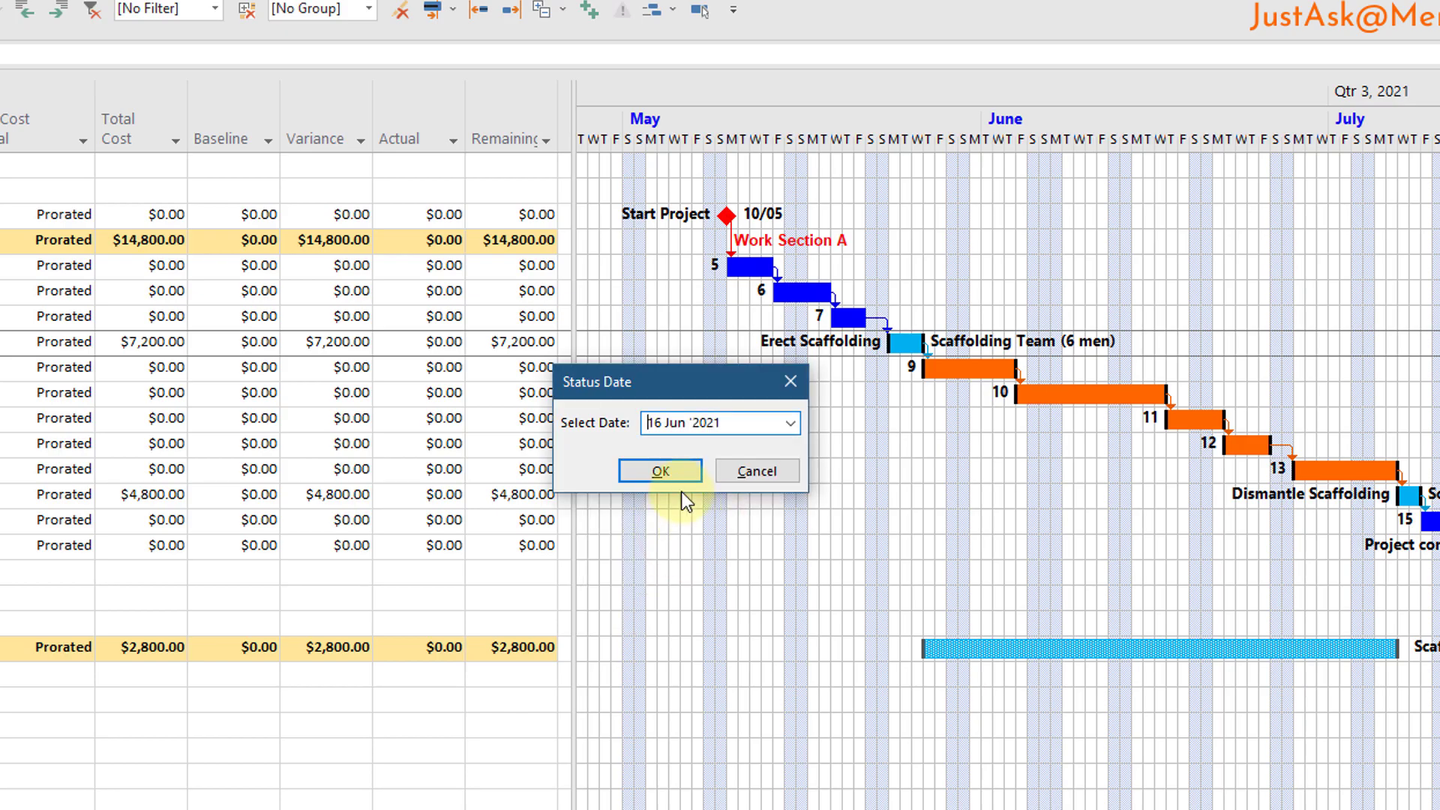
{"action": "left_click", "coordinate": [660, 470]}
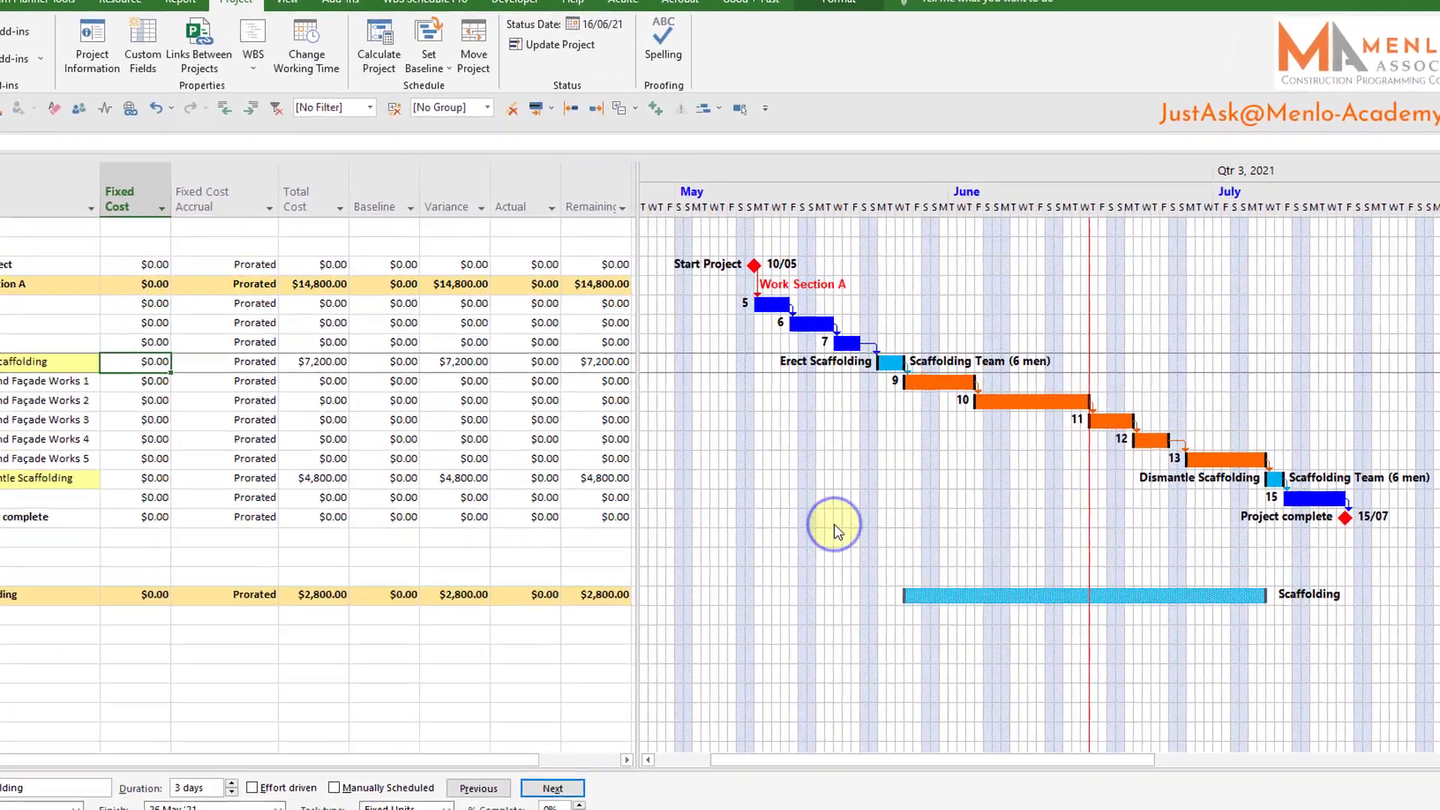
Change the middle shape of the Variations (Flag6) bar style to an upper half-height bar
{"action": "right_click", "coordinate": [813, 485]}
{"action": "left_click", "coordinate": [880, 578]}
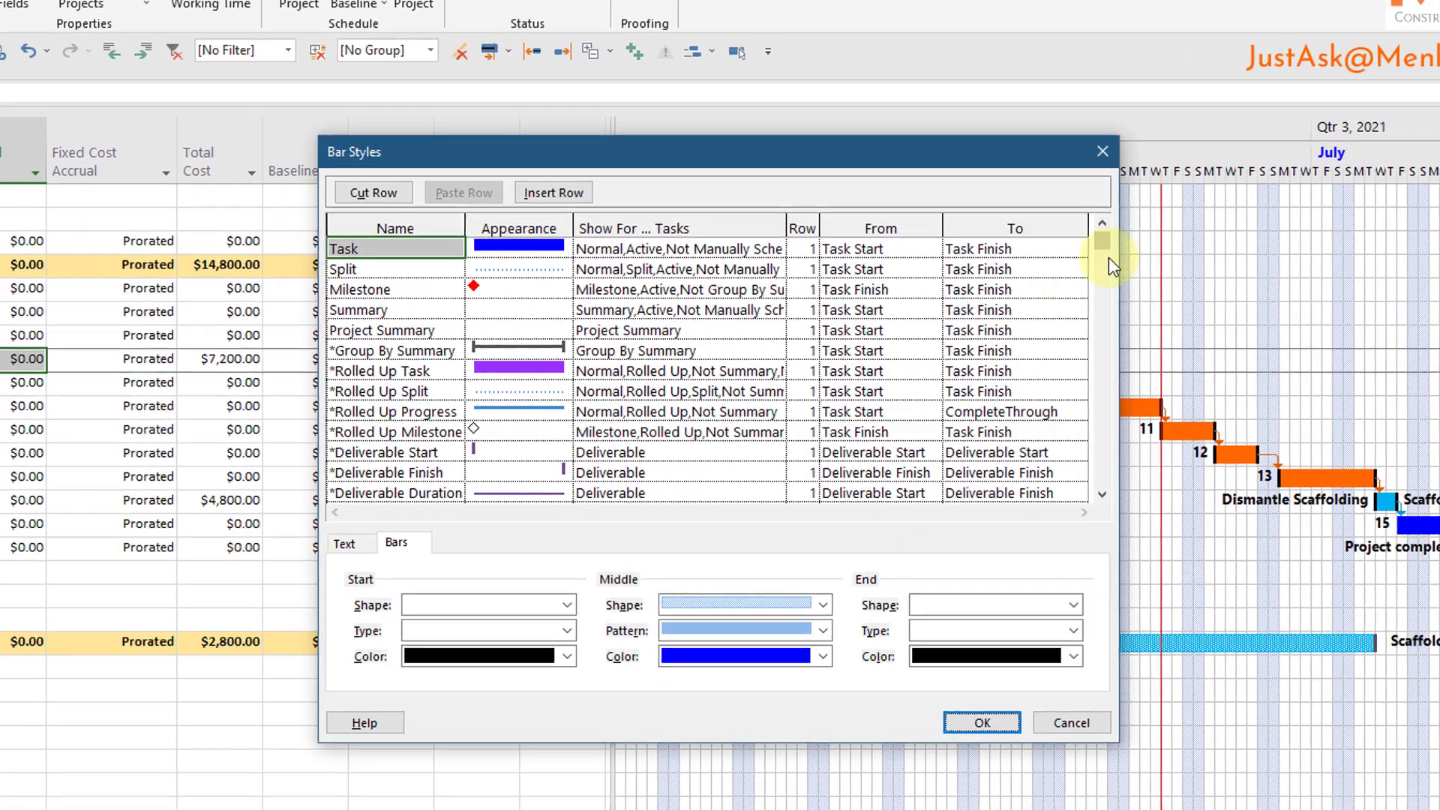
{"action": "left_click_drag", "start_coordinate": [1105, 244], "coordinate": [1102, 297]}
{"action": "left_click", "coordinate": [651, 393]}
{"action": "left_click", "coordinate": [823, 604]}
{"action": "left_click", "coordinate": [808, 654]}
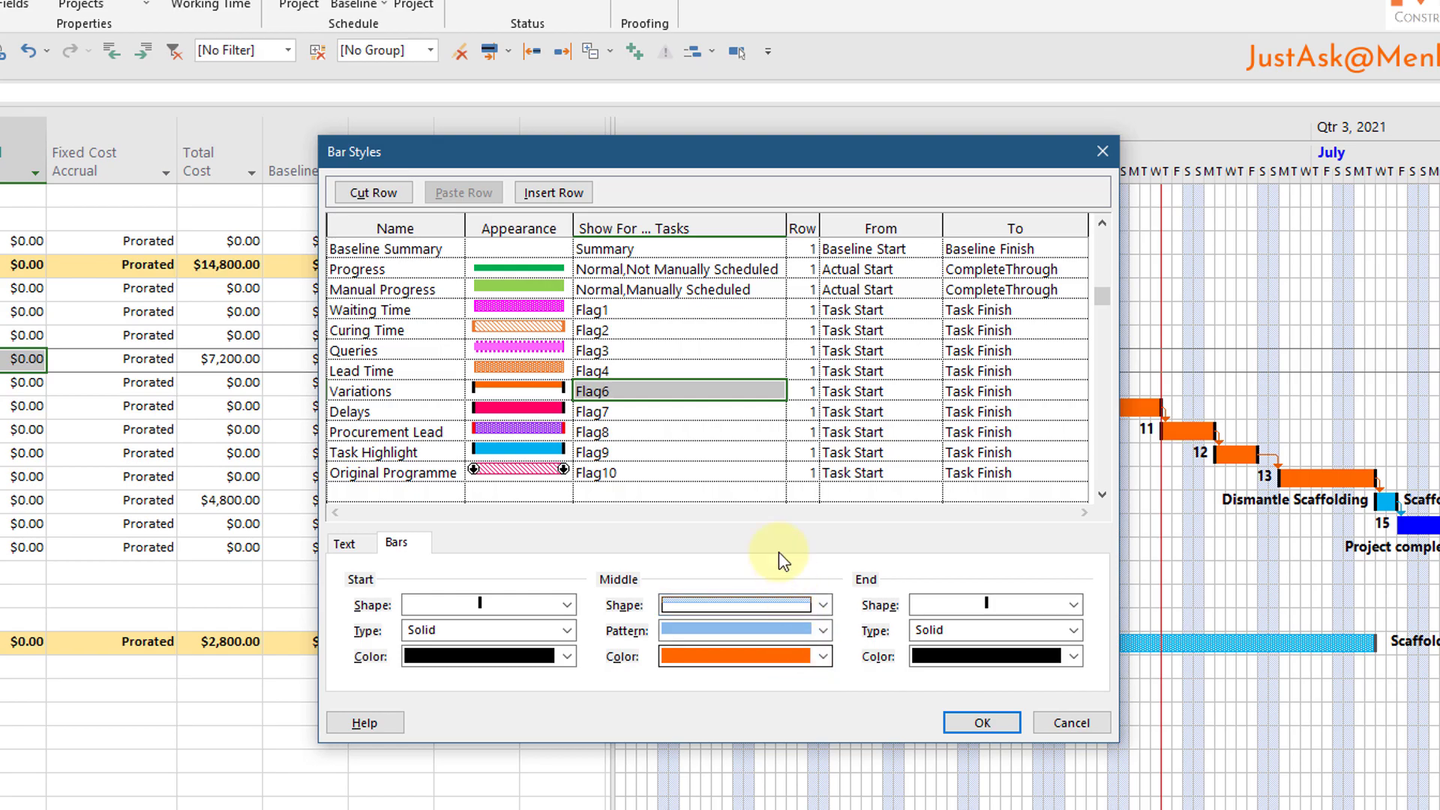
Give the Task Highlight (Flag9) bar style an upper half-height middle shape and apply the bar style changes
{"action": "left_click", "coordinate": [745, 452]}
{"action": "left_click", "coordinate": [823, 605]}
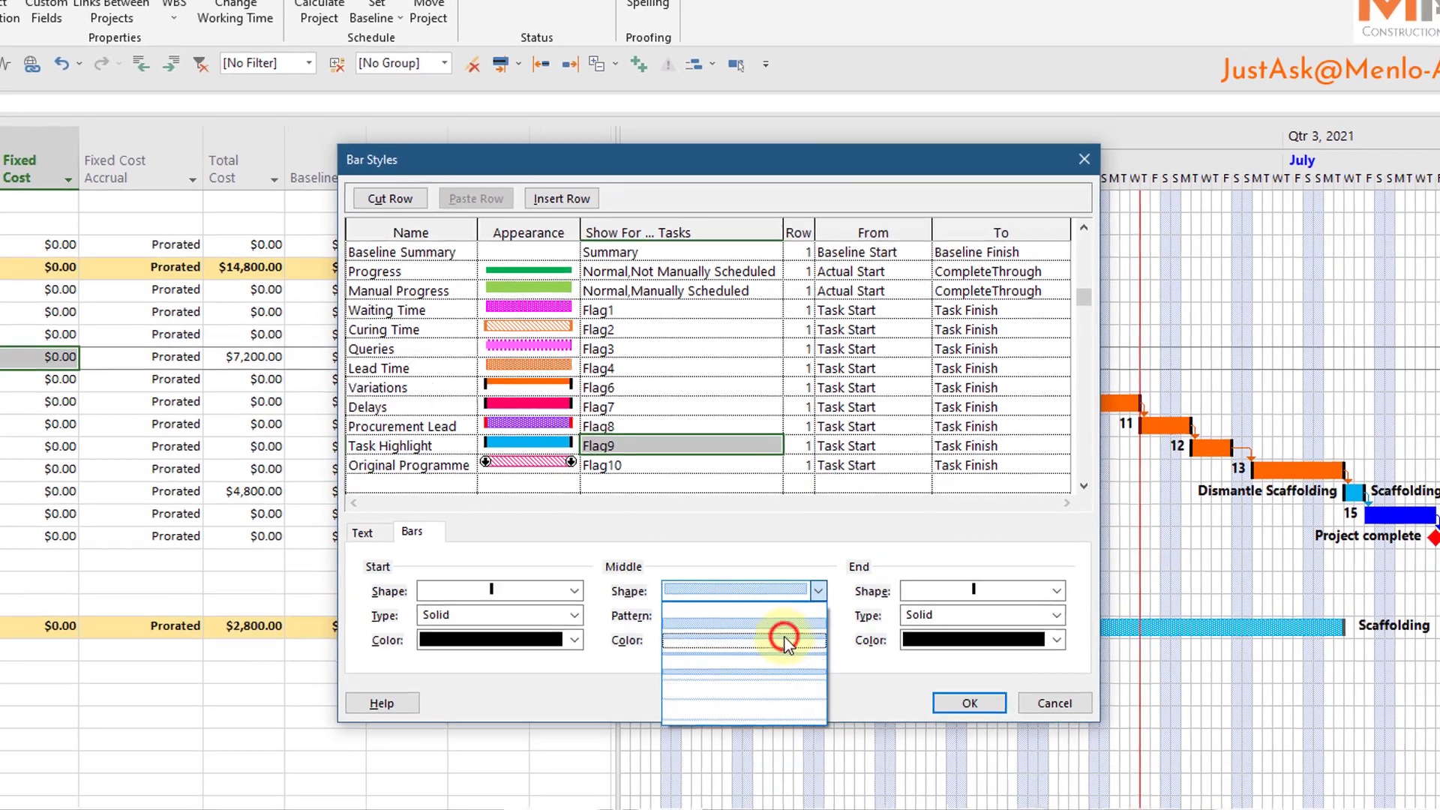
{"action": "left_click", "coordinate": [772, 647]}
{"action": "left_click", "coordinate": [904, 600]}
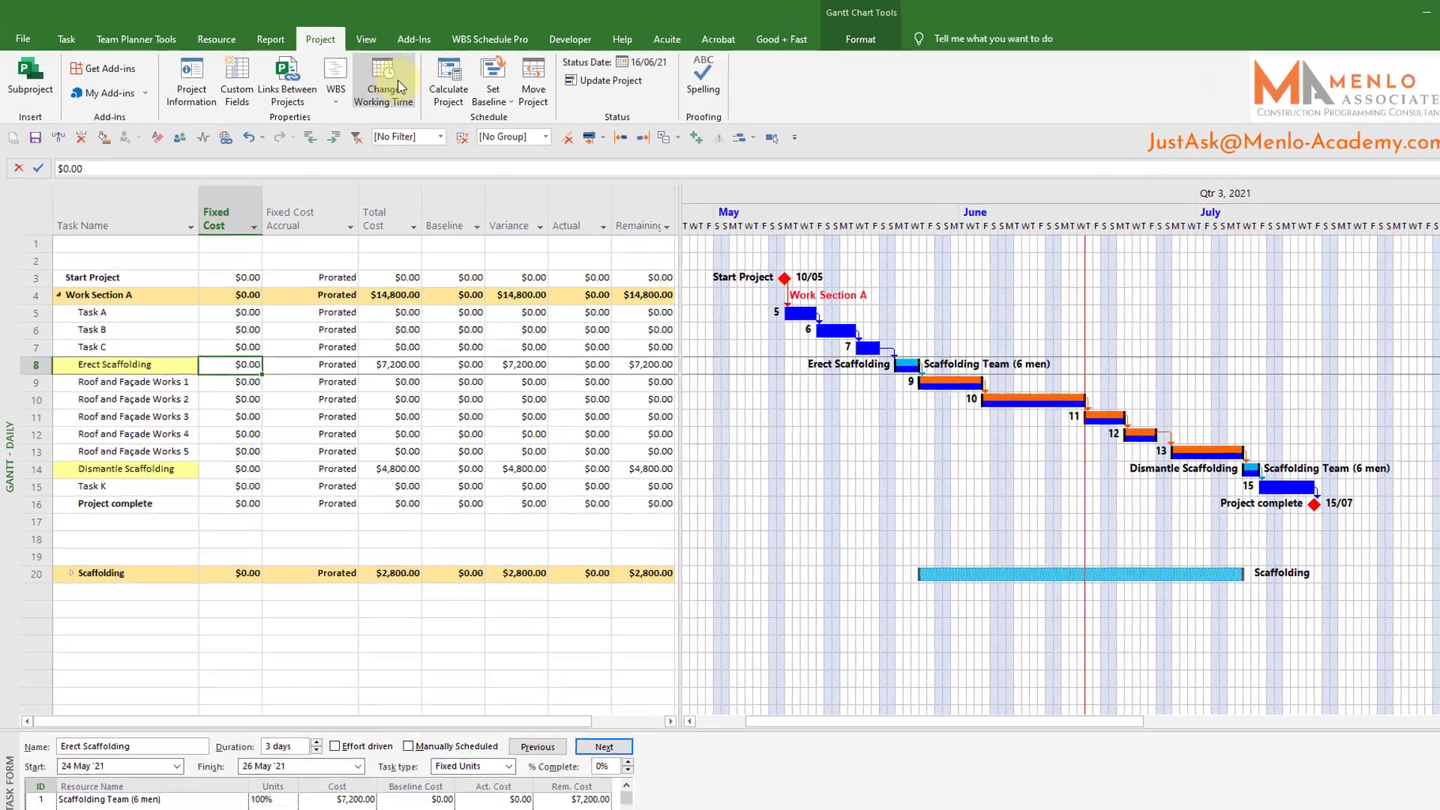
Save the default Baseline for the entire project
{"action": "left_click", "coordinate": [486, 94]}
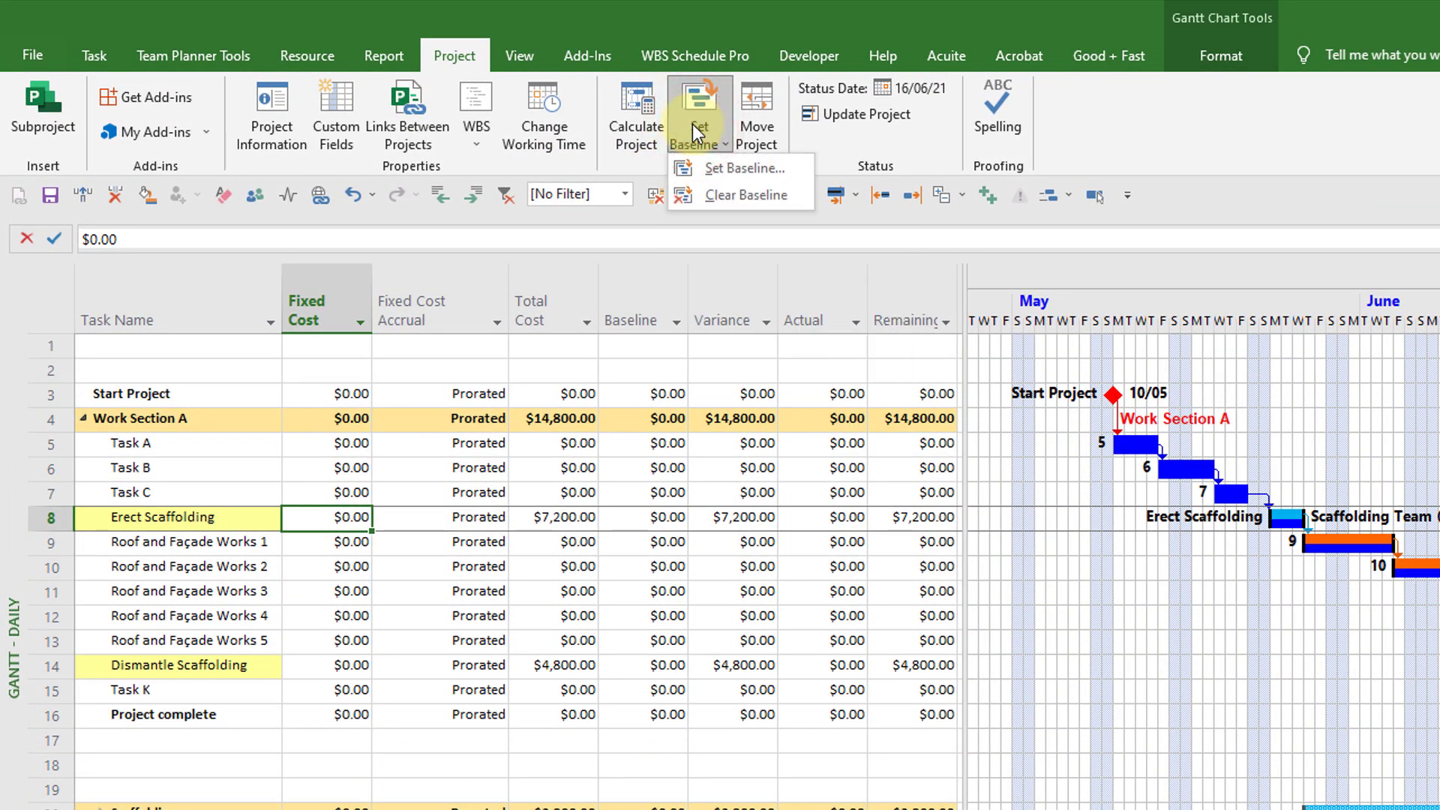
{"action": "left_click", "coordinate": [712, 166]}
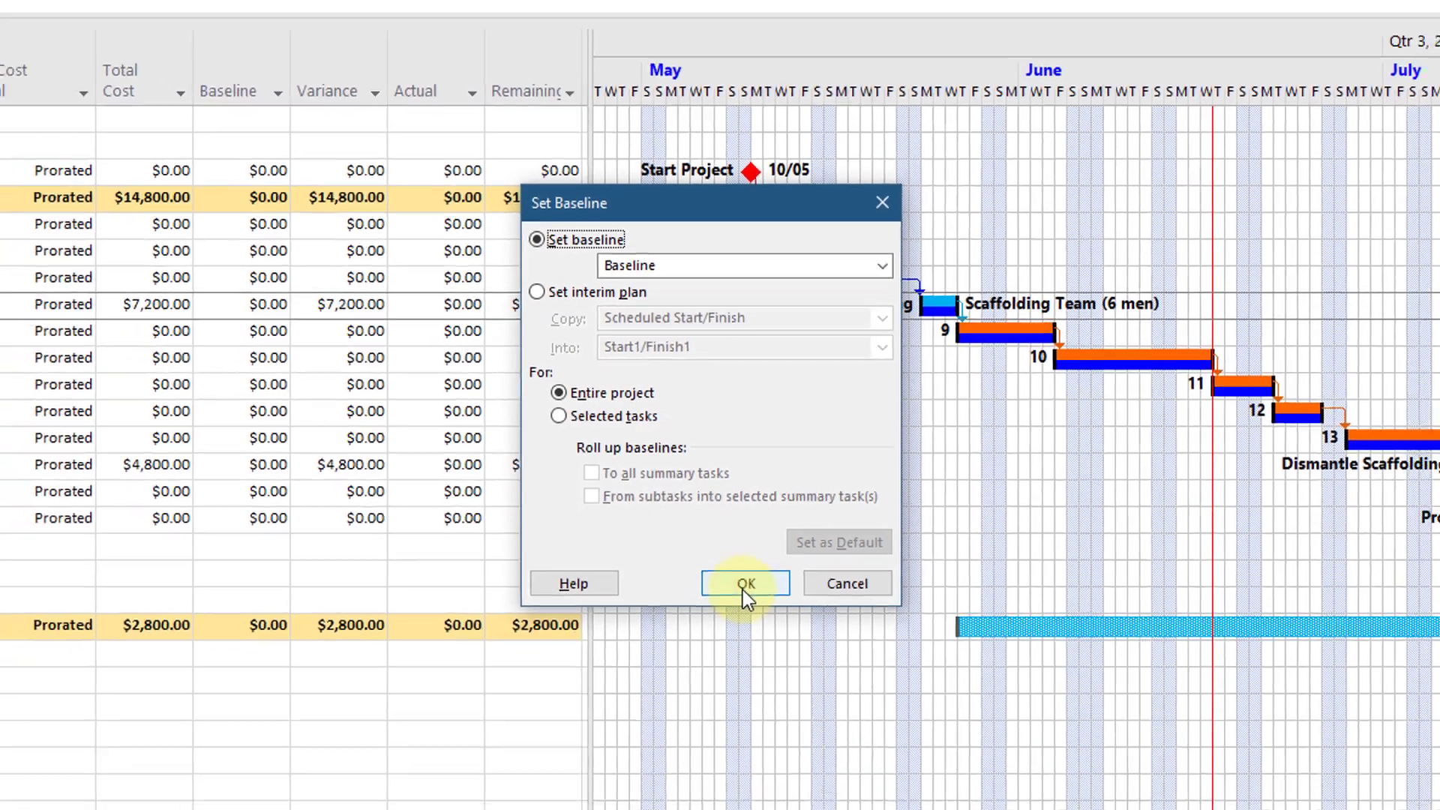
{"action": "left_click", "coordinate": [747, 601]}
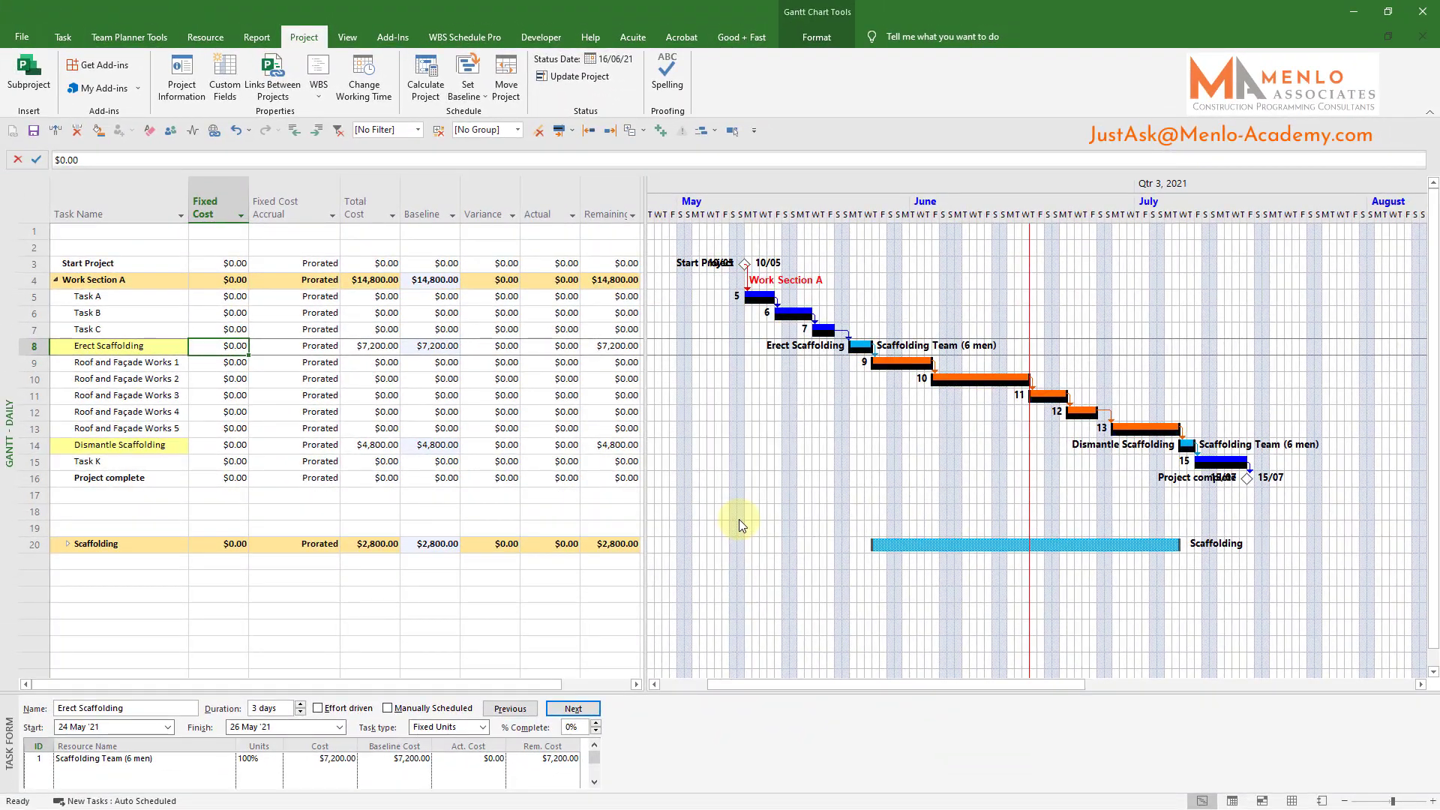
Insert a narrow % Complete column before Task Name and widen the table area to show all cost columns
{"action": "left_click", "coordinate": [90, 203]}
{"action": "right_click", "coordinate": [90, 207]}
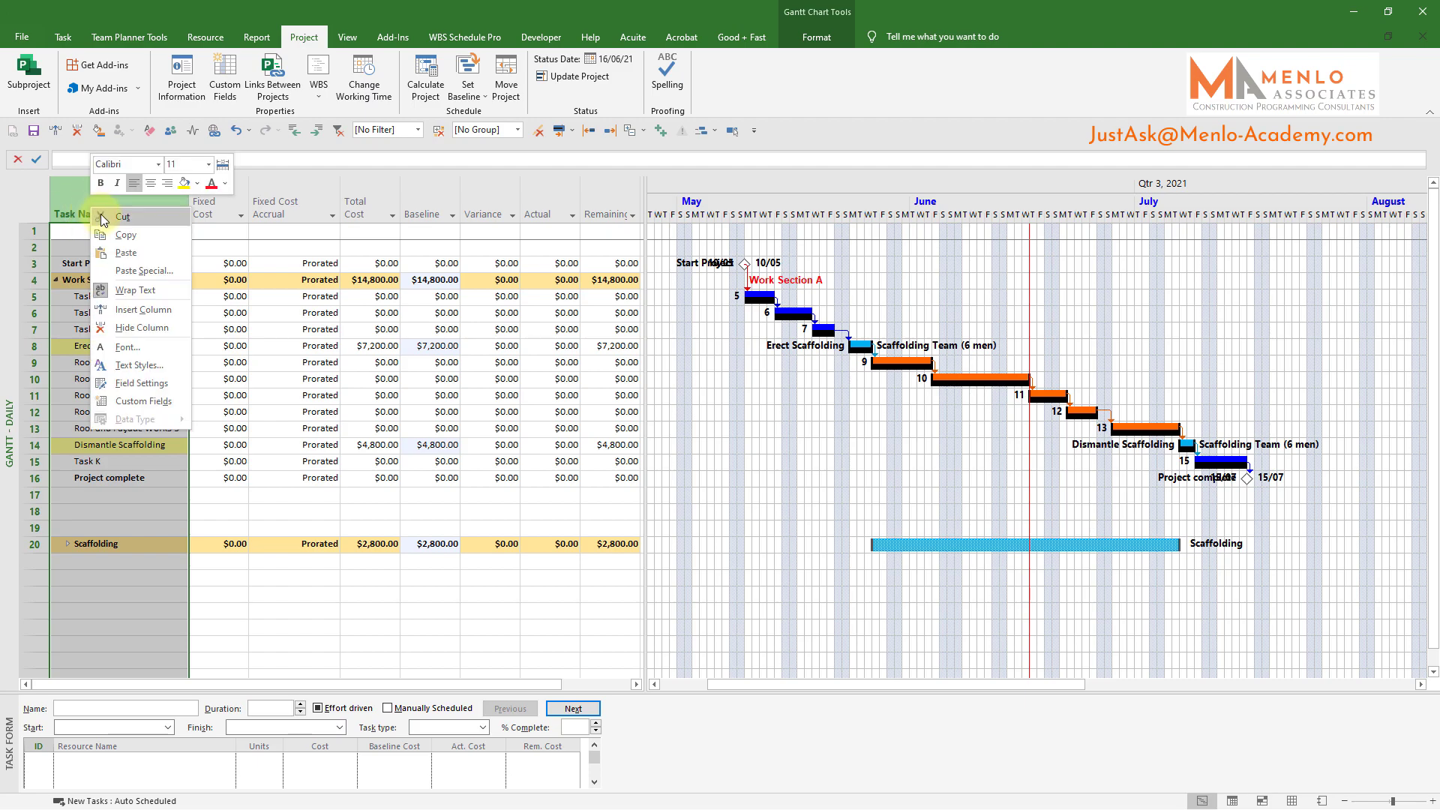
{"action": "left_click", "coordinate": [129, 309]}
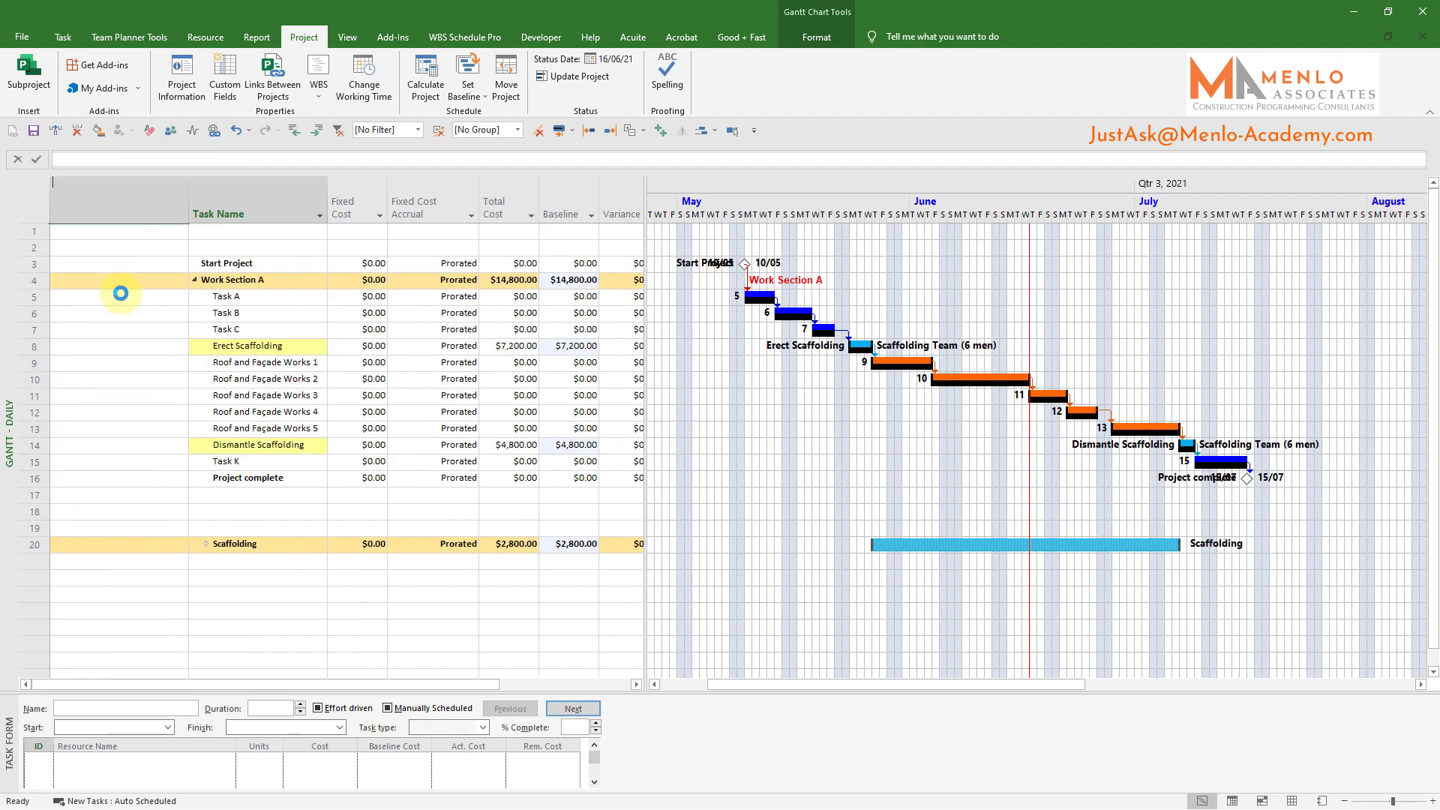
{"action": "left_click", "coordinate": [98, 231]}
{"action": "left_click_drag", "start_coordinate": [189, 194], "coordinate": [91, 194]}
{"action": "left_click_drag", "start_coordinate": [659, 312], "coordinate": [721, 312]}
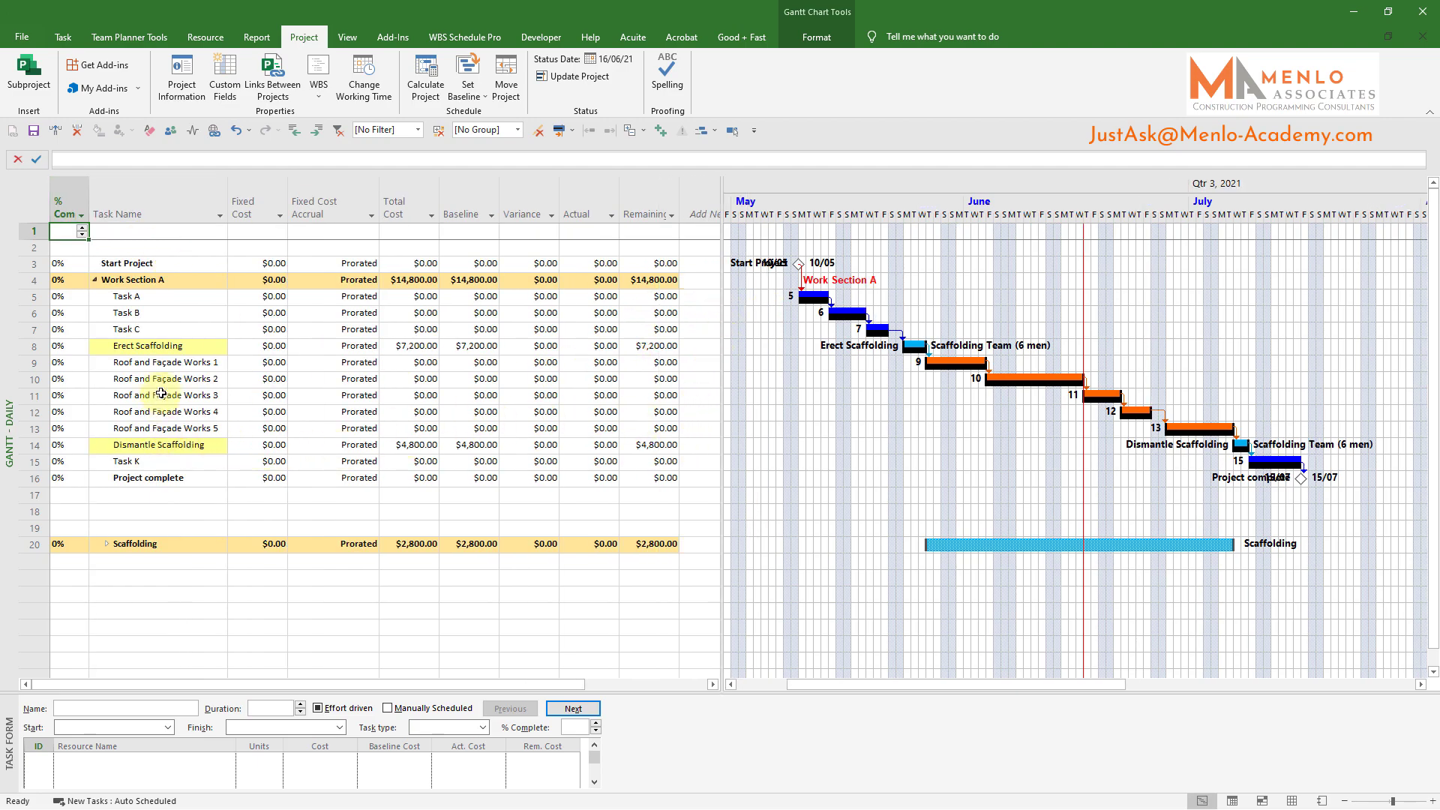
Mark Task A through Roof and Façade Works 1 as on track and set Roof and Façade Works 2 to 50% complete
{"action": "left_click_drag", "start_coordinate": [170, 296], "coordinate": [166, 360]}
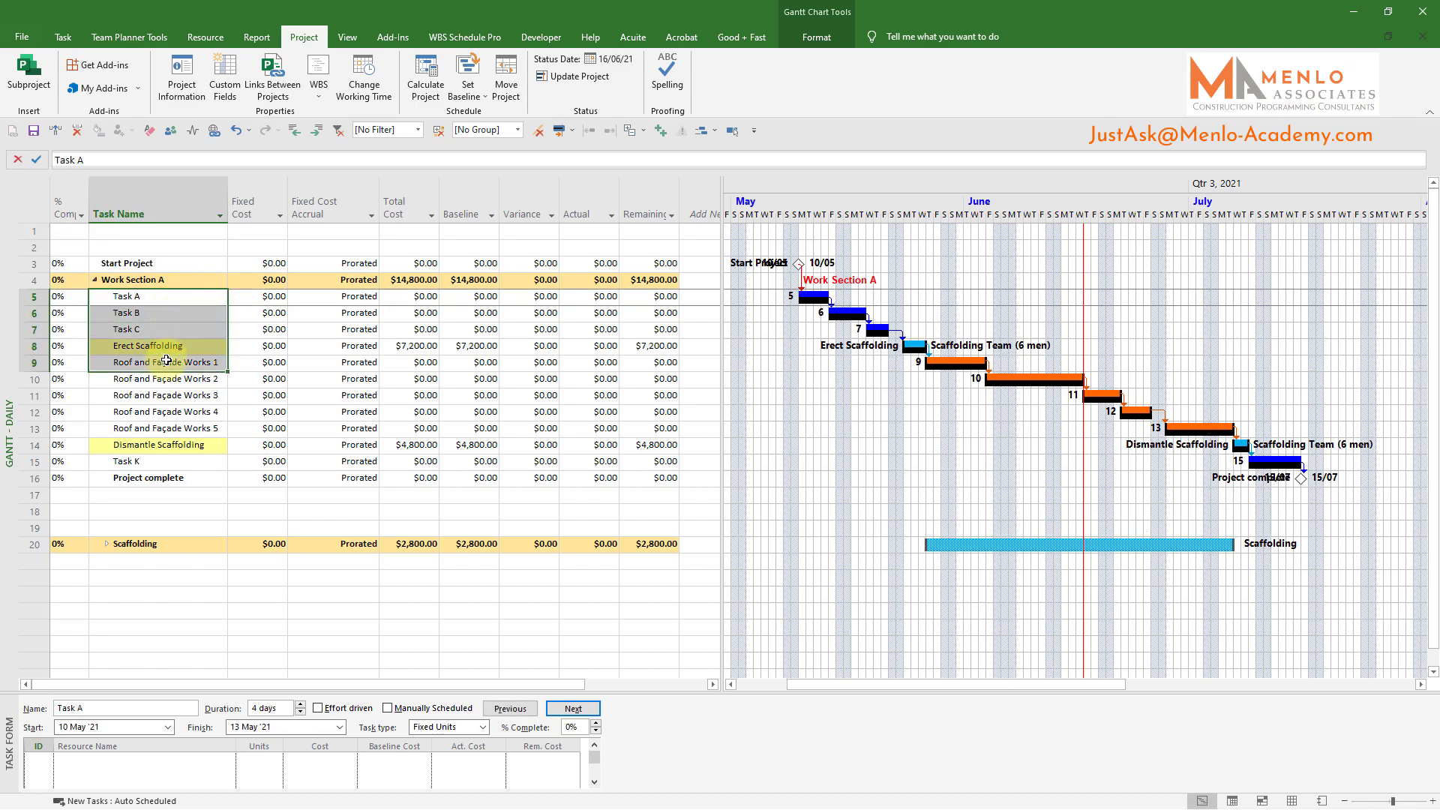
{"action": "left_click", "coordinate": [64, 38]}
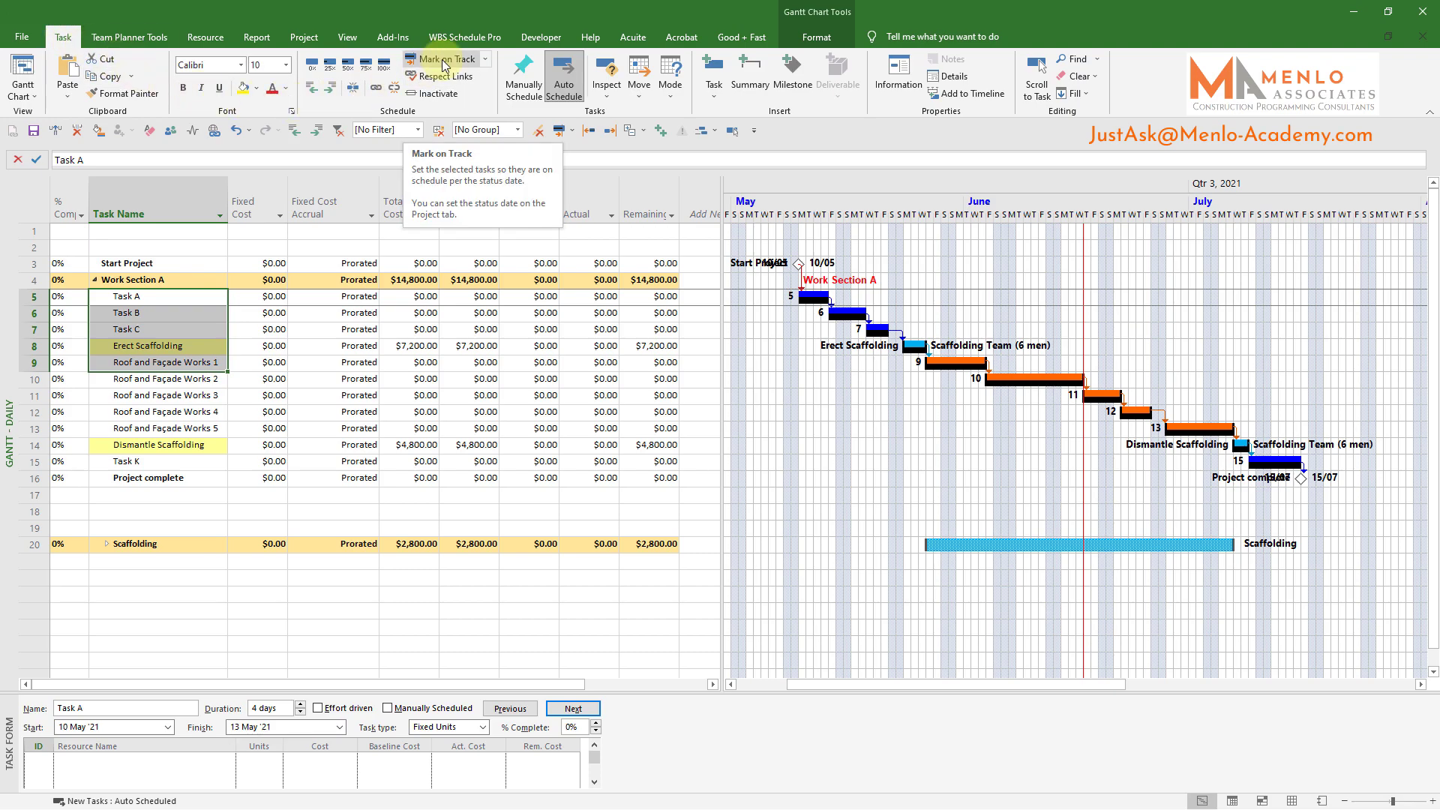
{"action": "left_click", "coordinate": [445, 65]}
{"action": "left_click", "coordinate": [641, 475]}
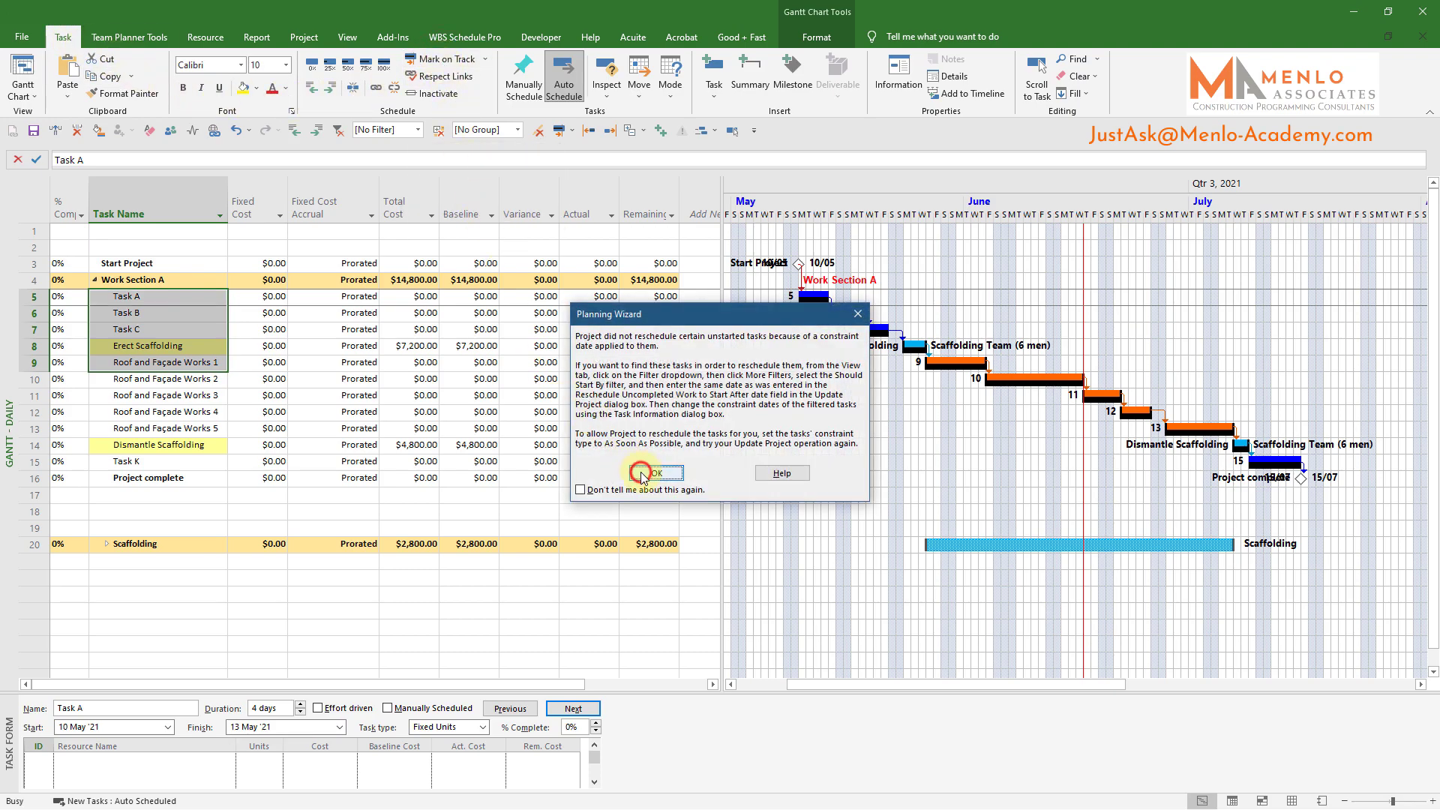
{"action": "left_click", "coordinate": [194, 383]}
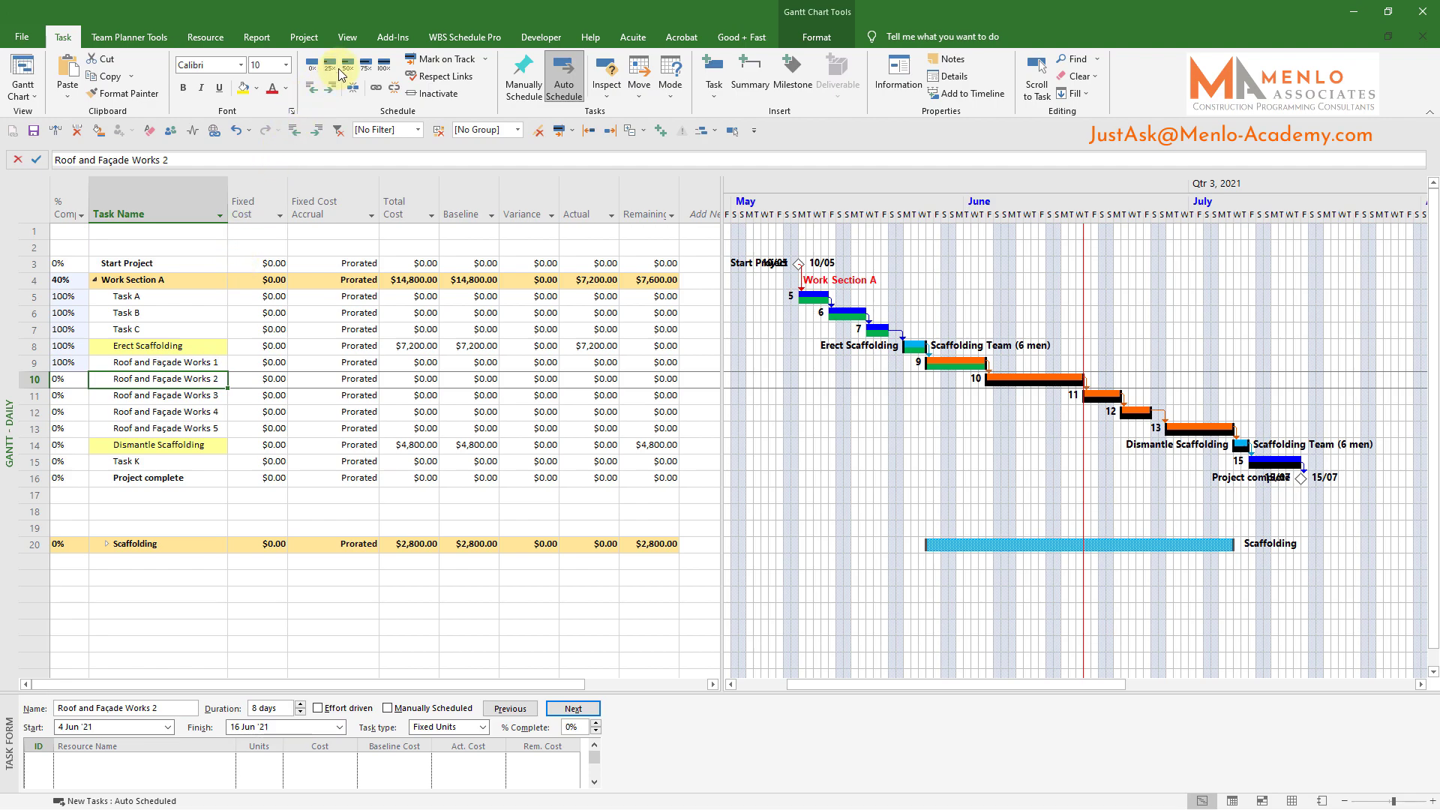
{"action": "left_click", "coordinate": [348, 70]}
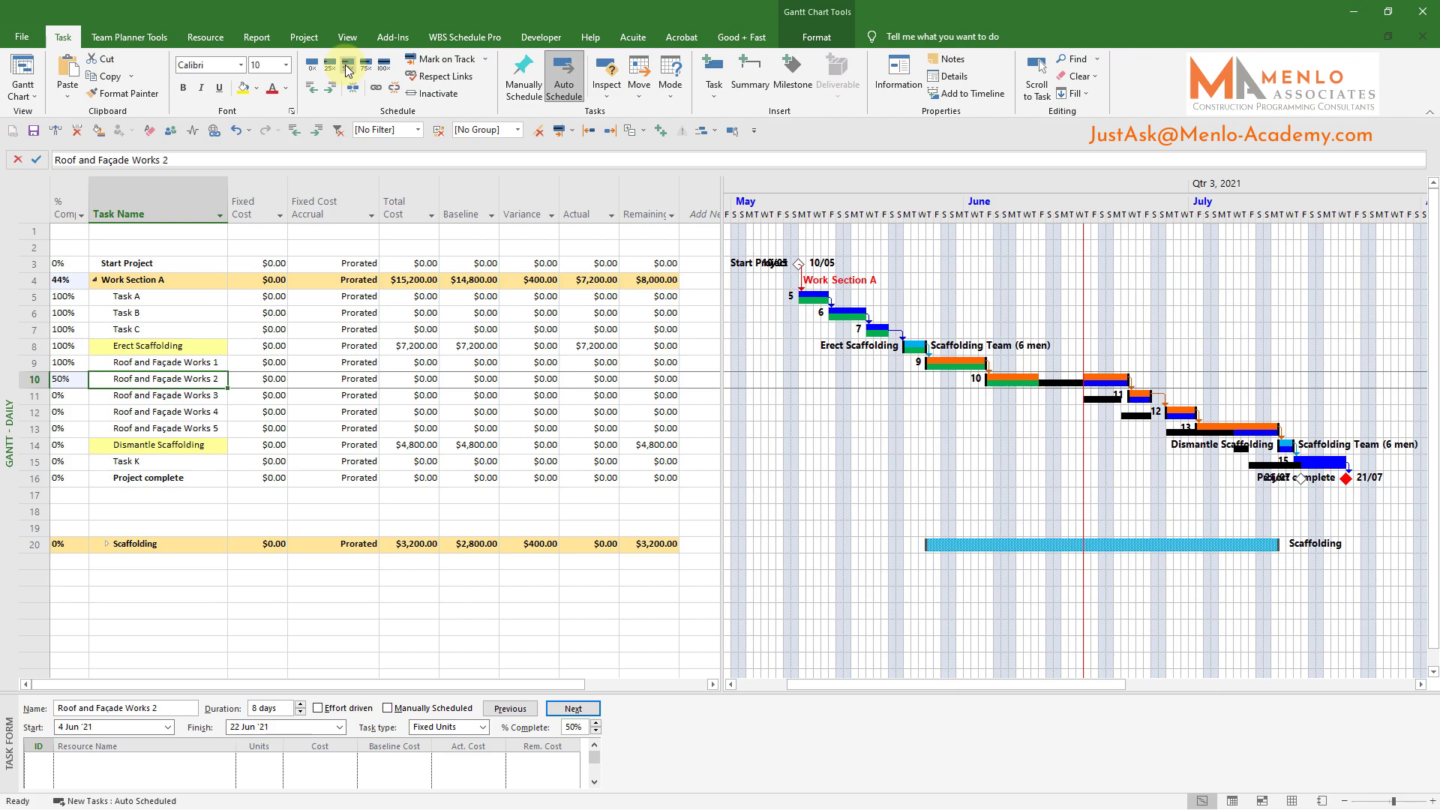